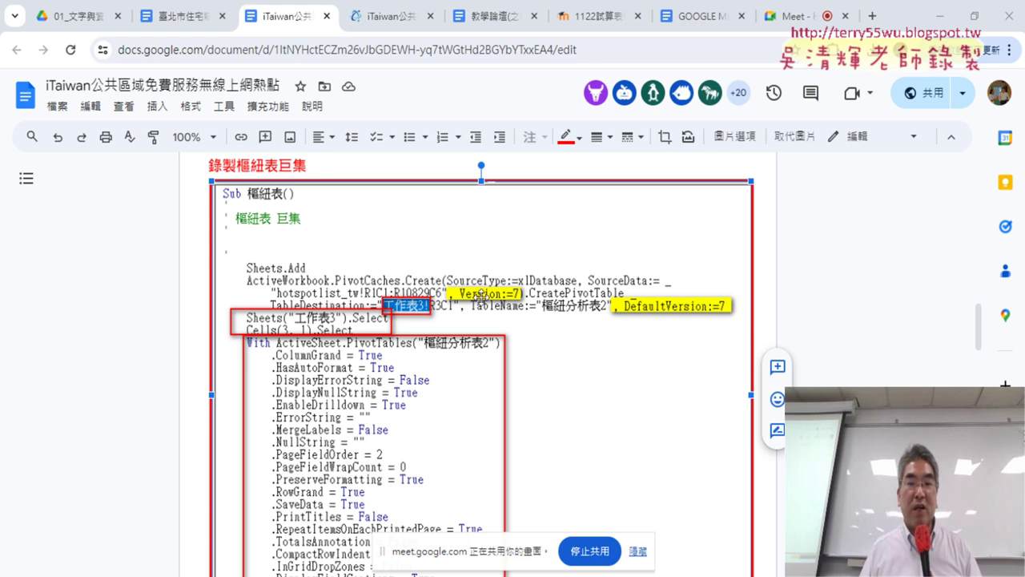
Minimize the Chrome notes window so the VBA editor with Module1's 樞紐表 macro shows.
{"action": "left_click", "coordinate": [939, 15]}
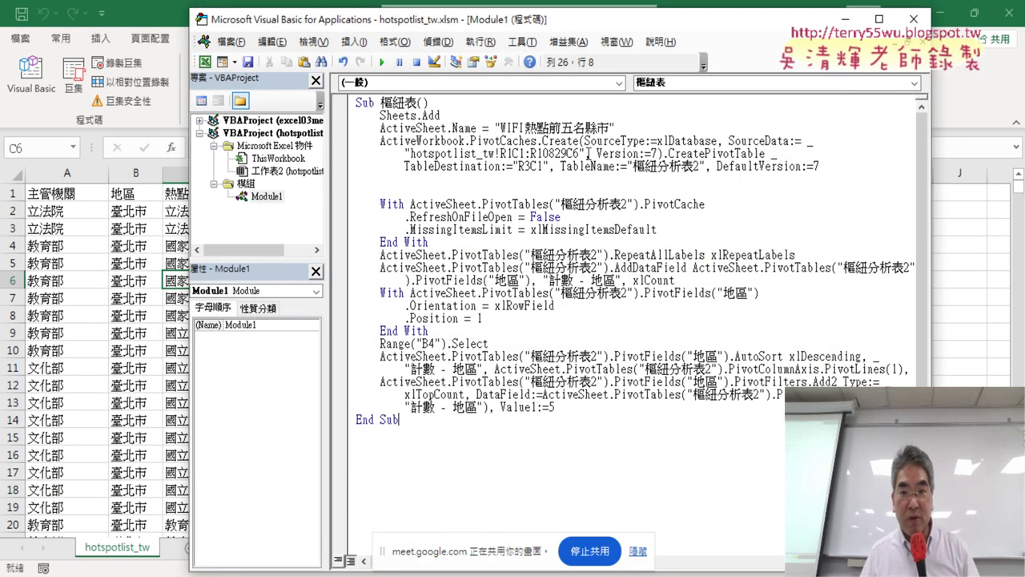
{"action": "left_click_drag", "start_coordinate": [586, 153], "coordinate": [657, 153]}
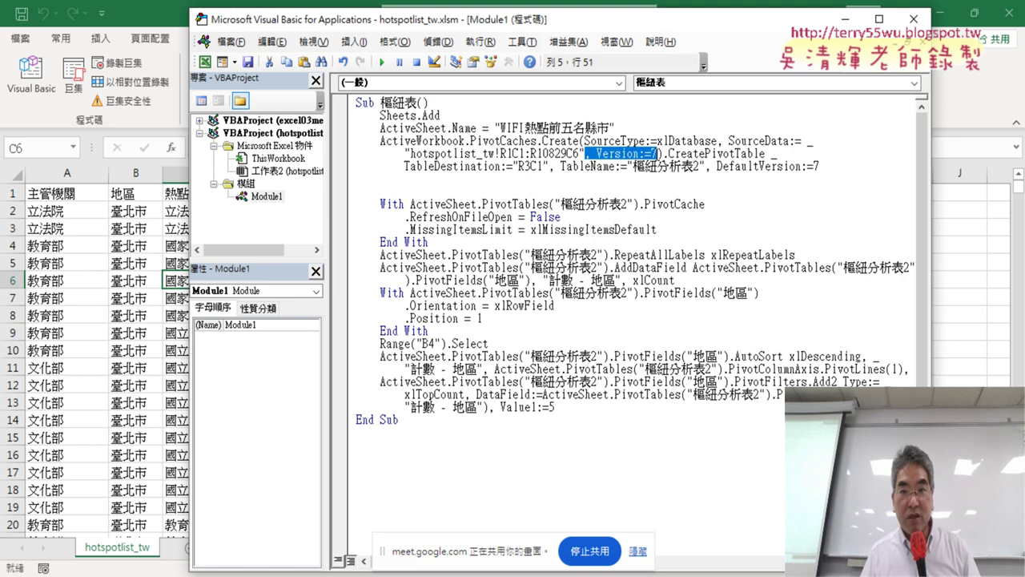
{"action": "key", "text": "Delete"}
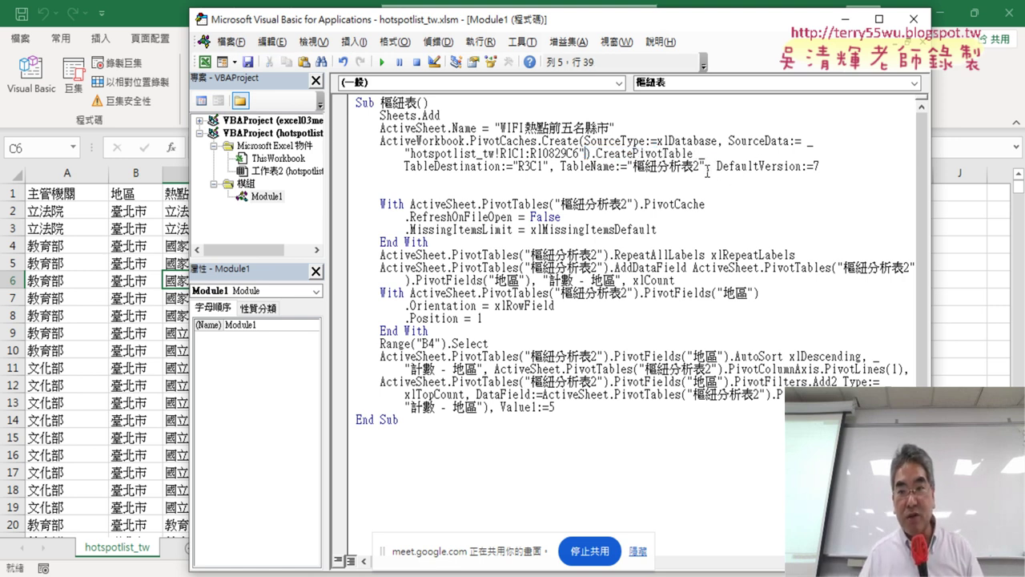
{"action": "left_click_drag", "start_coordinate": [705, 167], "coordinate": [823, 165]}
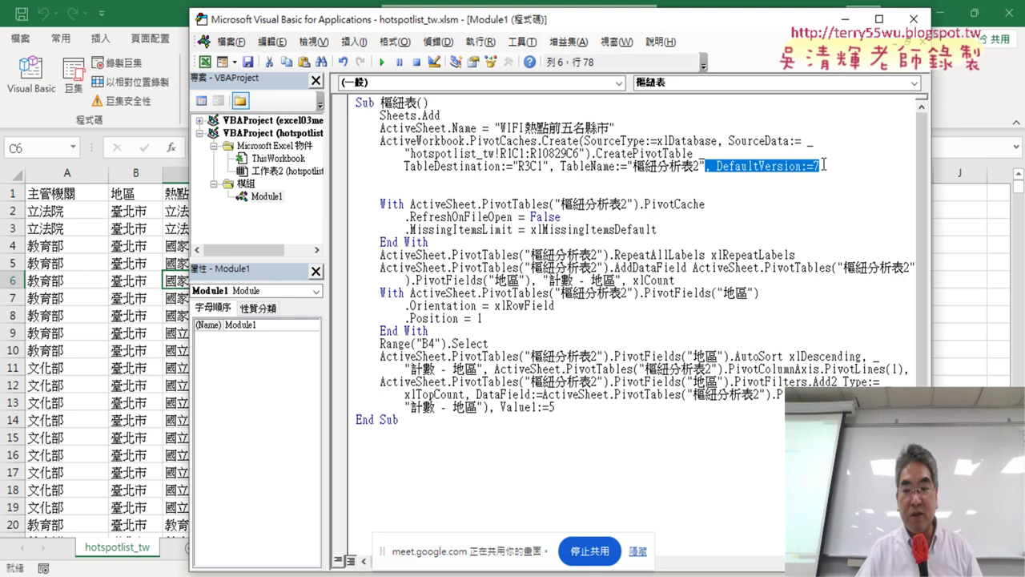
{"action": "key", "text": "Delete"}
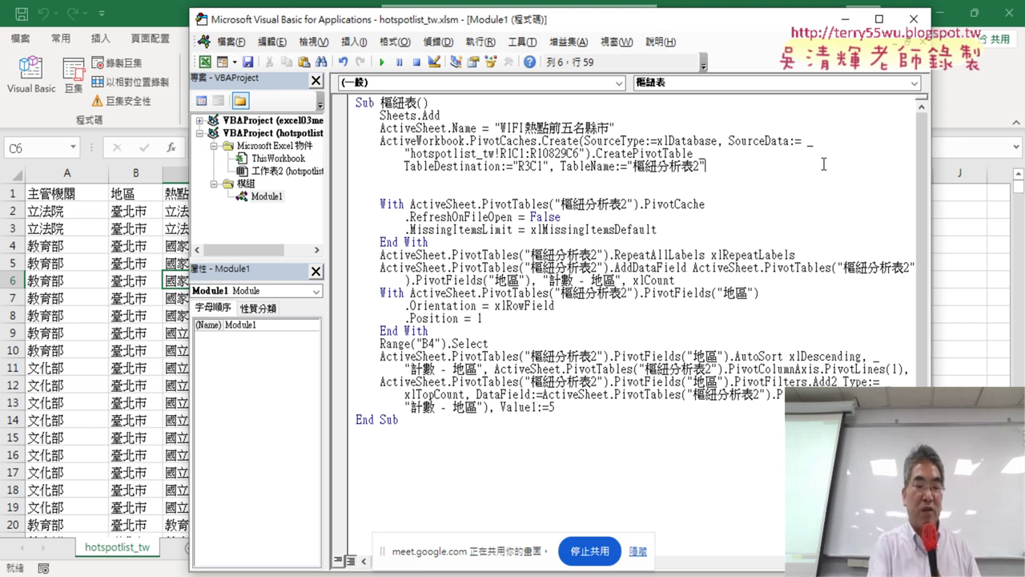
{"action": "key", "text": "ctrl+z"}
{"action": "key", "text": "ctrl+z"}
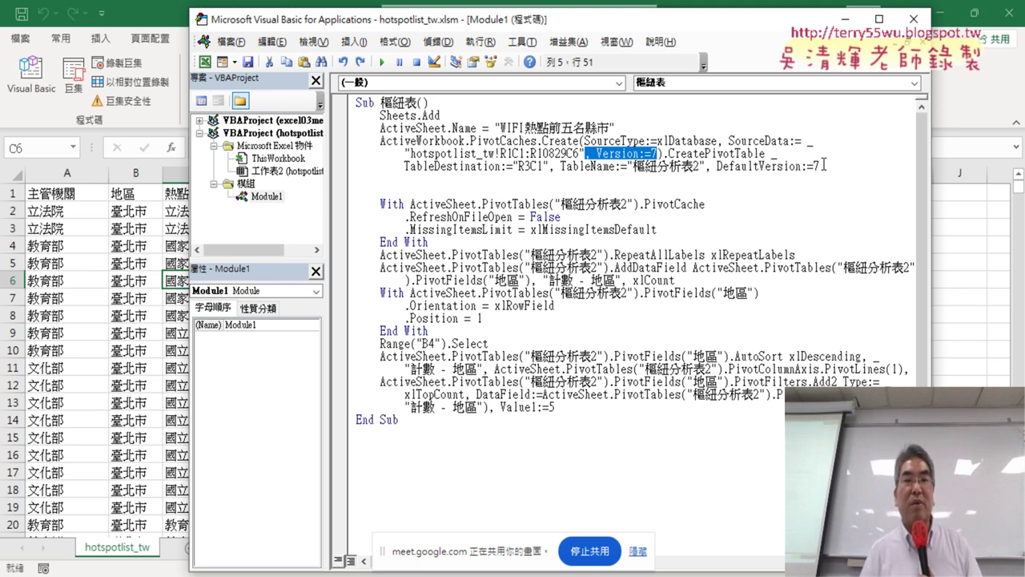
{"action": "left_click", "coordinate": [481, 100]}
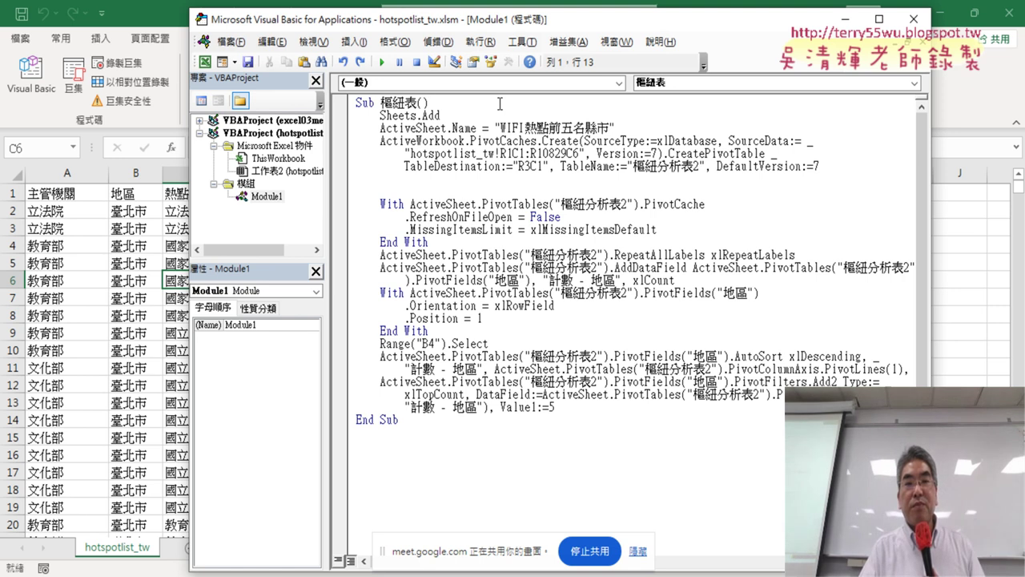
Add the comment '1.插入樞紐分析表 on a new line under Sub 樞紐表().
{"action": "key", "text": "Return"}
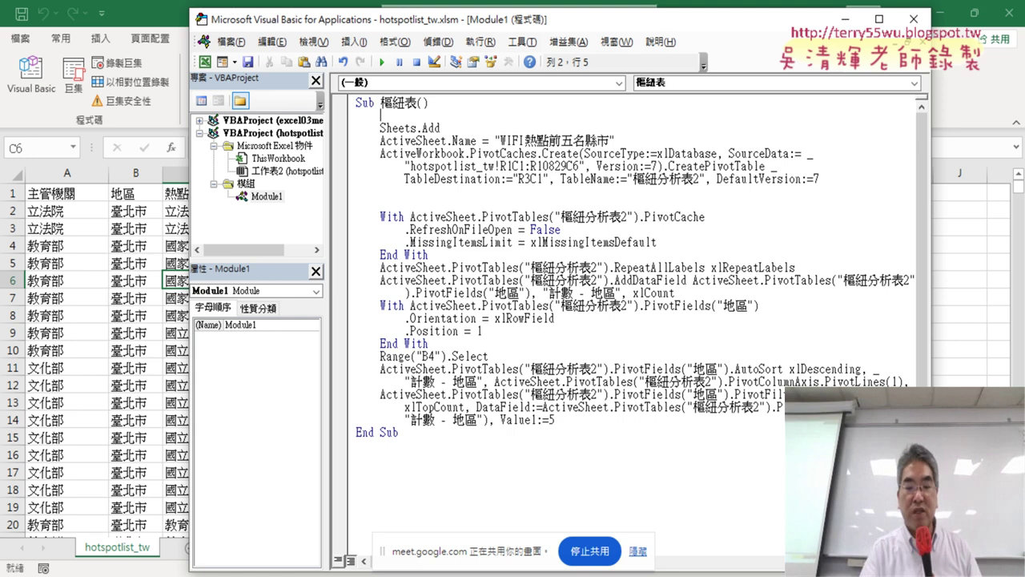
{"action": "type", "text": "'1.ㄔ"}
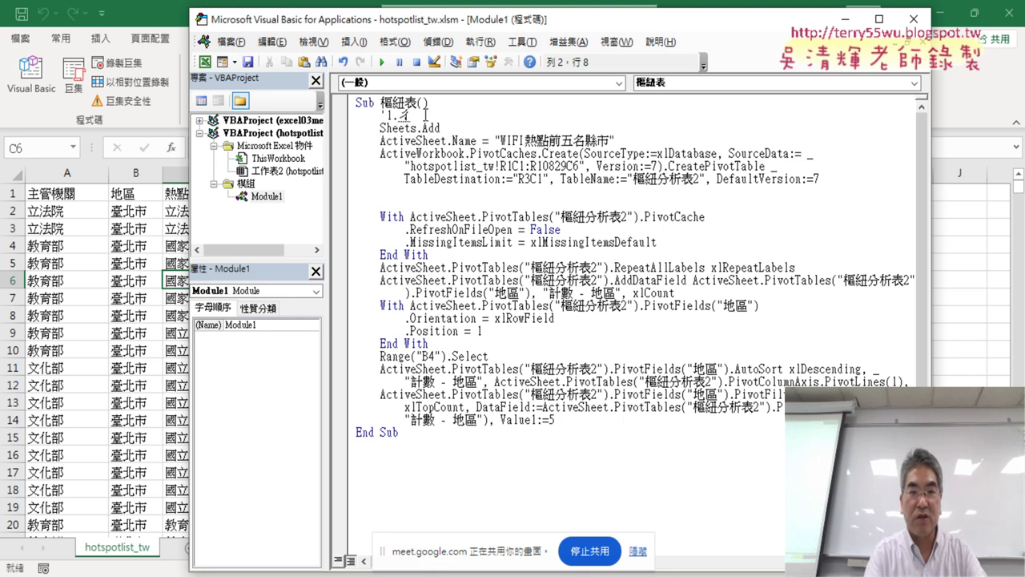
{"action": "key", "text": "BackSpace"}
{"action": "type", "text": "差ㄨ"}
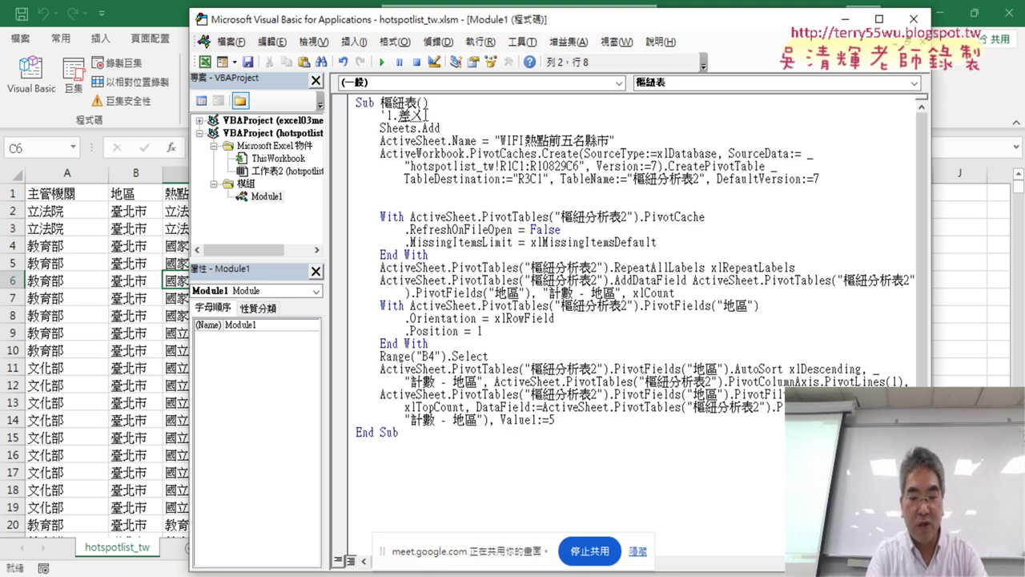
{"action": "type", "text": "插入"}
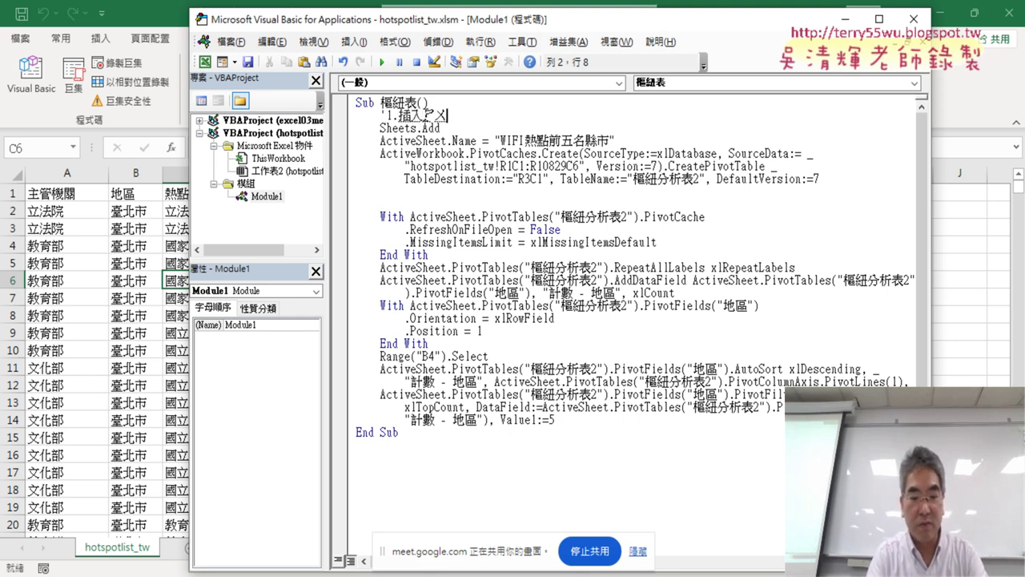
{"action": "type", "text": "樞紐分析一"}
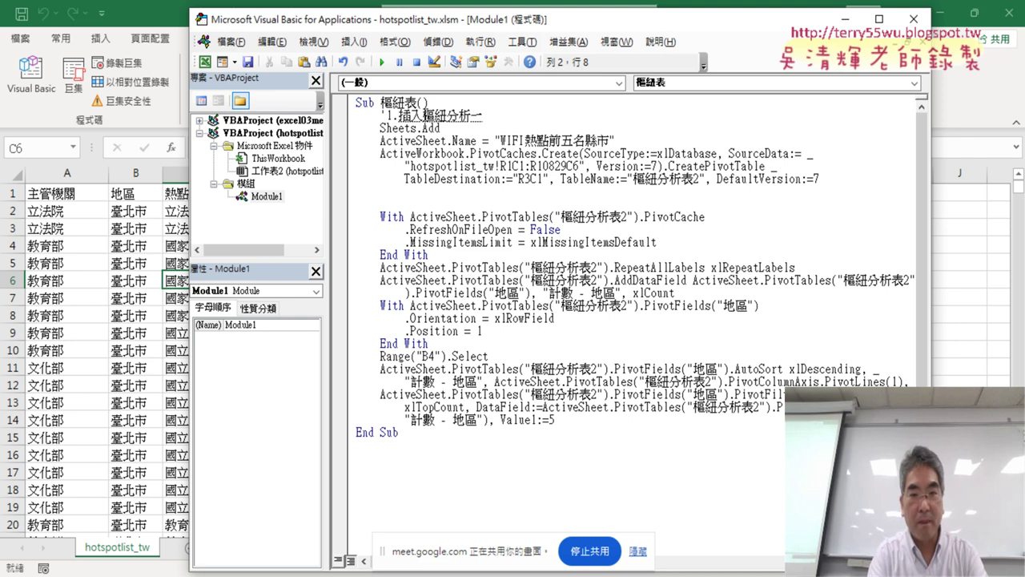
{"action": "key", "text": "BackSpace"}
{"action": "type", "text": "表"}
{"action": "key", "text": "Return"}
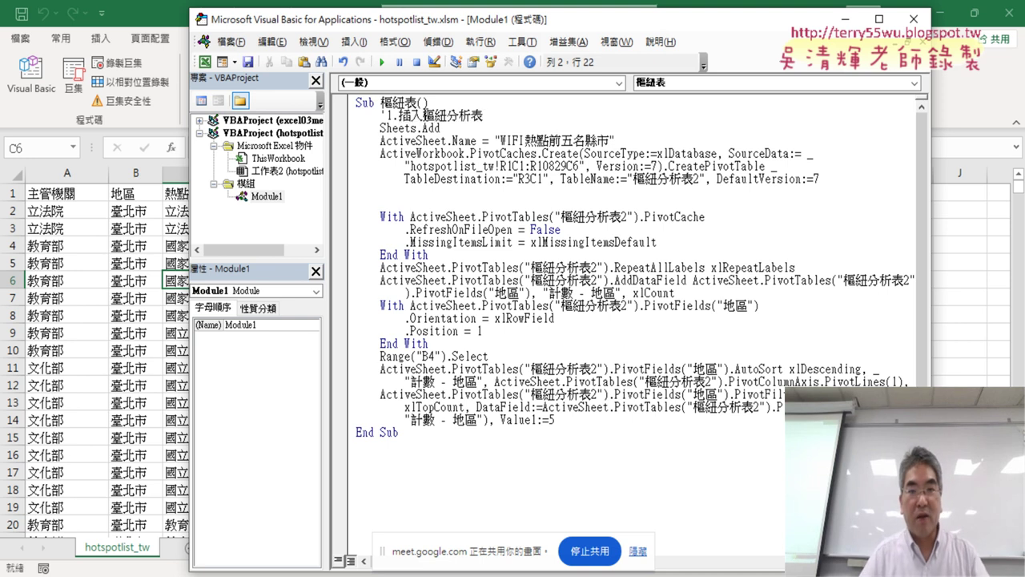
Highlight the new sheet-name value, then move to the end of the first End With.
{"action": "left_click_drag", "start_coordinate": [616, 141], "coordinate": [386, 142]}
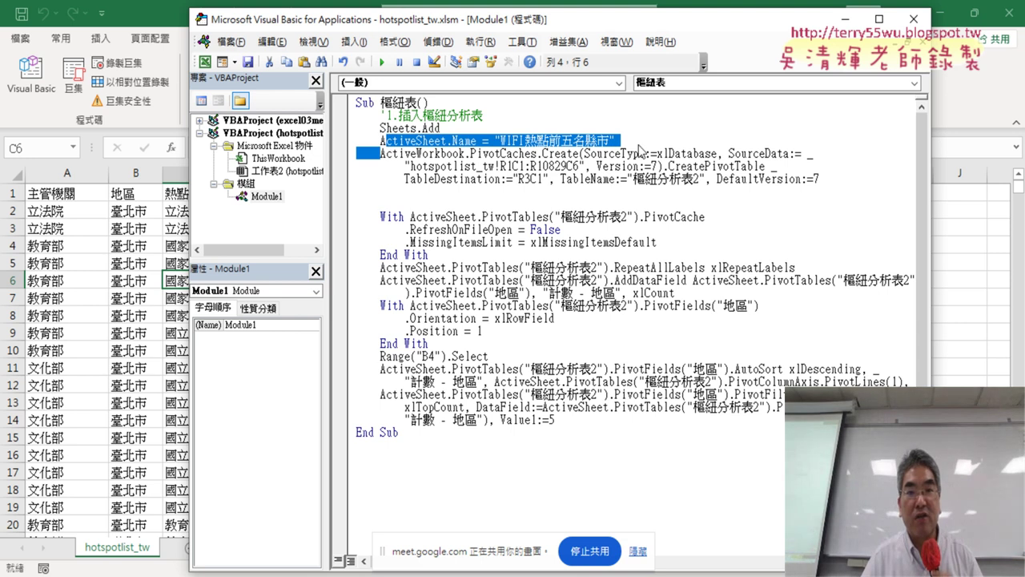
{"action": "left_click", "coordinate": [640, 146]}
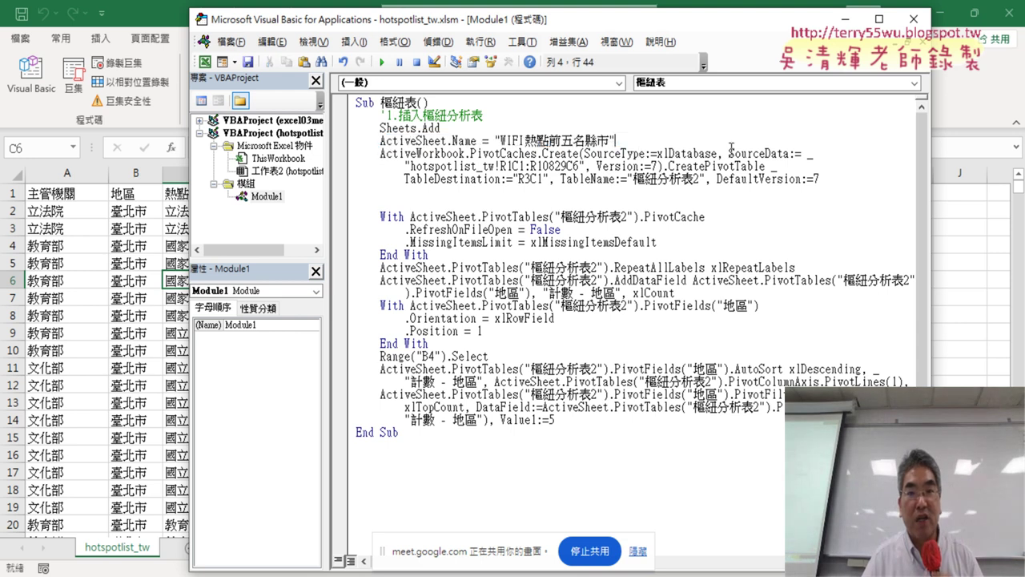
{"action": "left_click", "coordinate": [418, 206]}
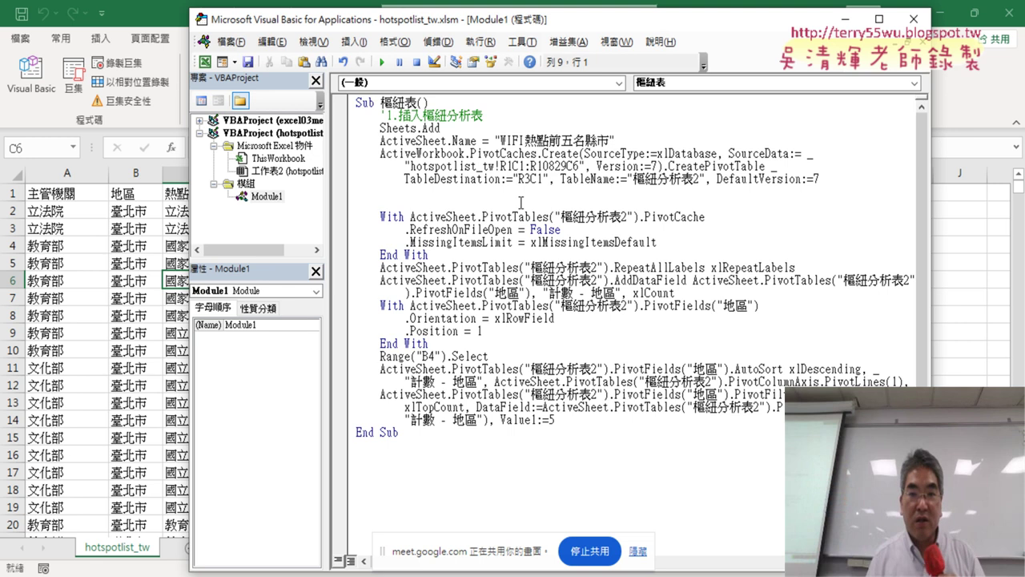
{"action": "left_click", "coordinate": [491, 253]}
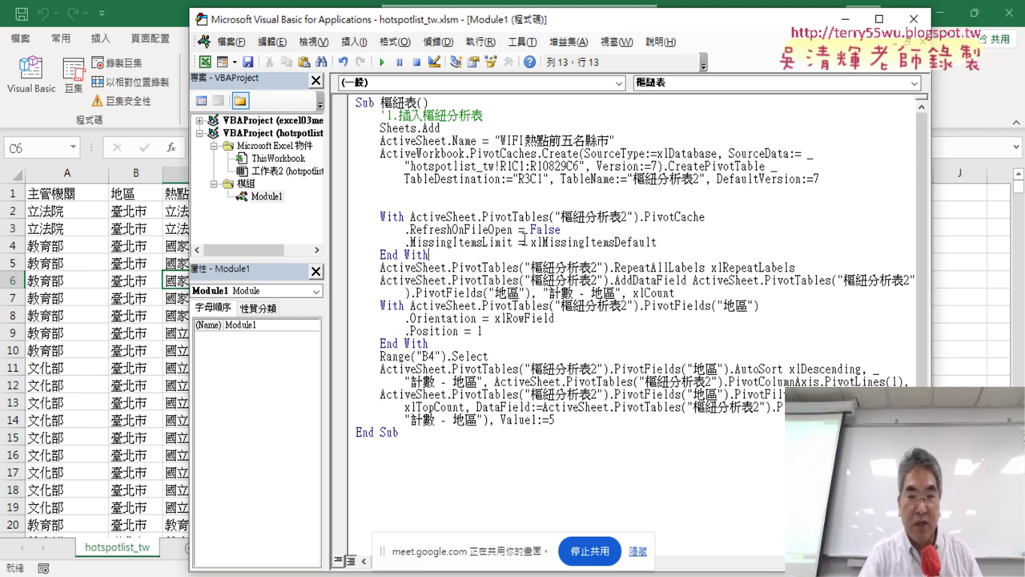
On a new line after the first End With, type the comment '2.拖拉到值 in Zhuyin.
{"action": "key", "text": "Return"}
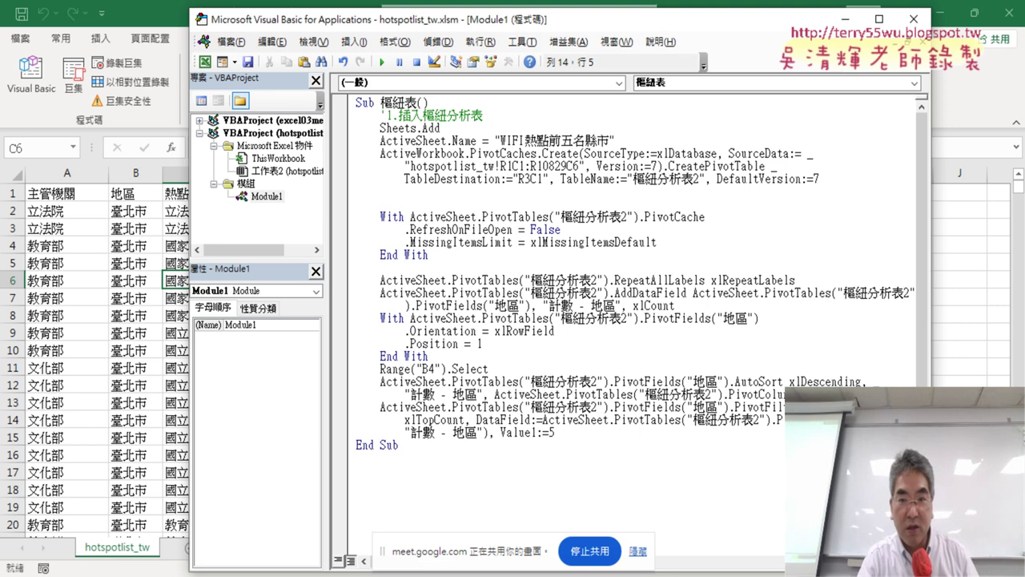
{"action": "type", "text": "'"}
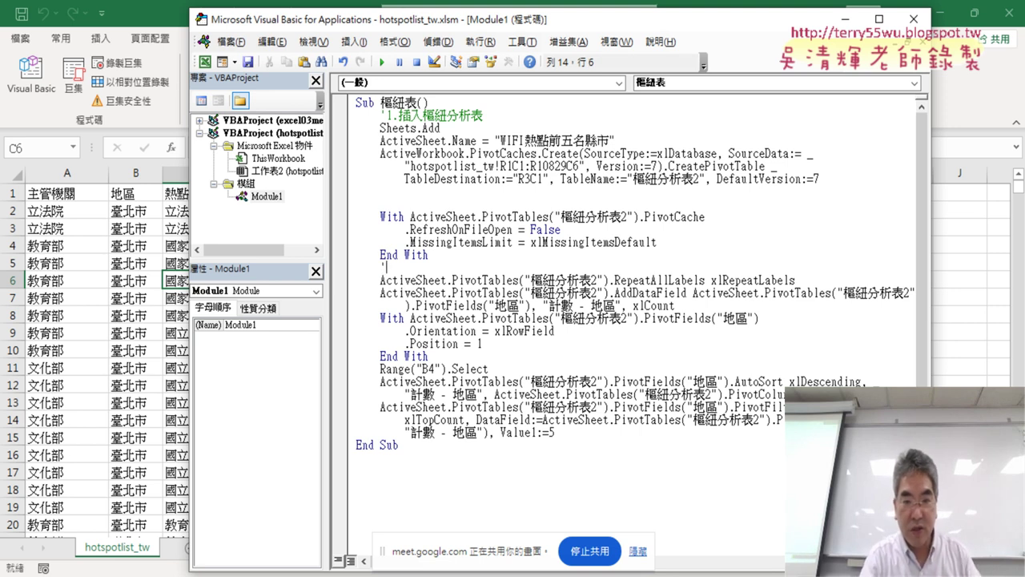
{"action": "type", "text": "2."}
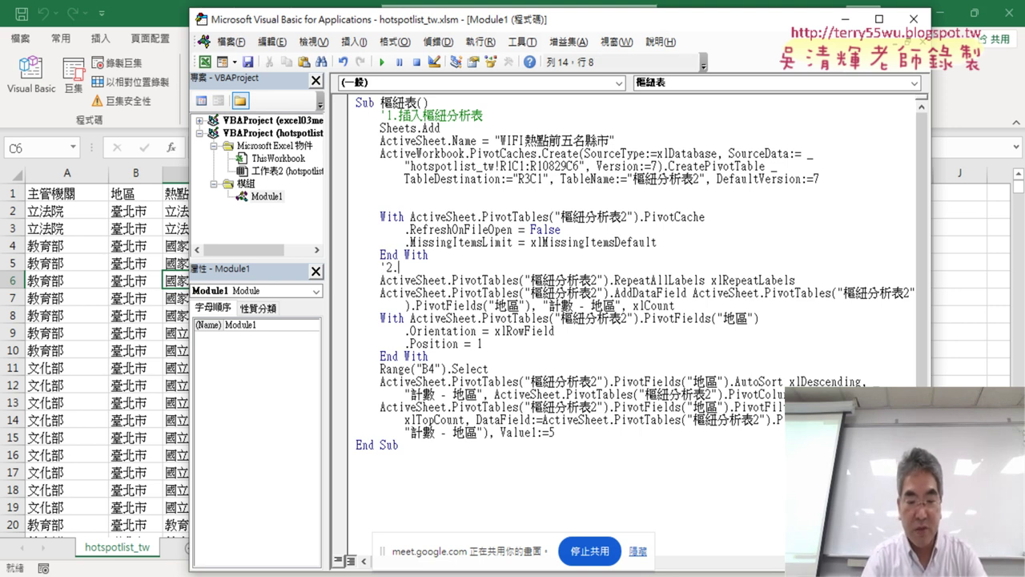
{"action": "type", "text": "t"}
{"action": "key", "text": "BackSpace"}
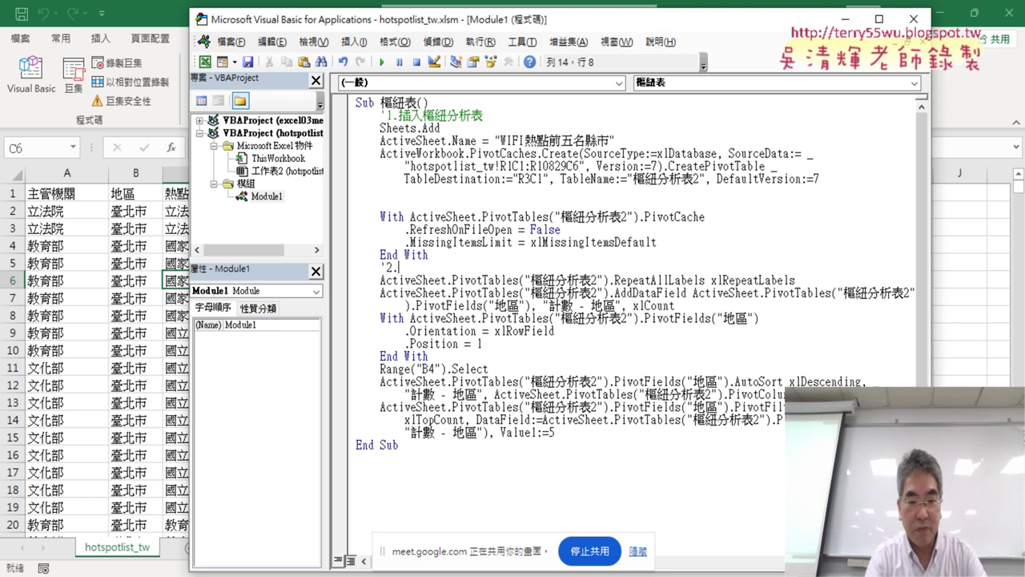
{"action": "type", "text": "ㄊㄨ"}
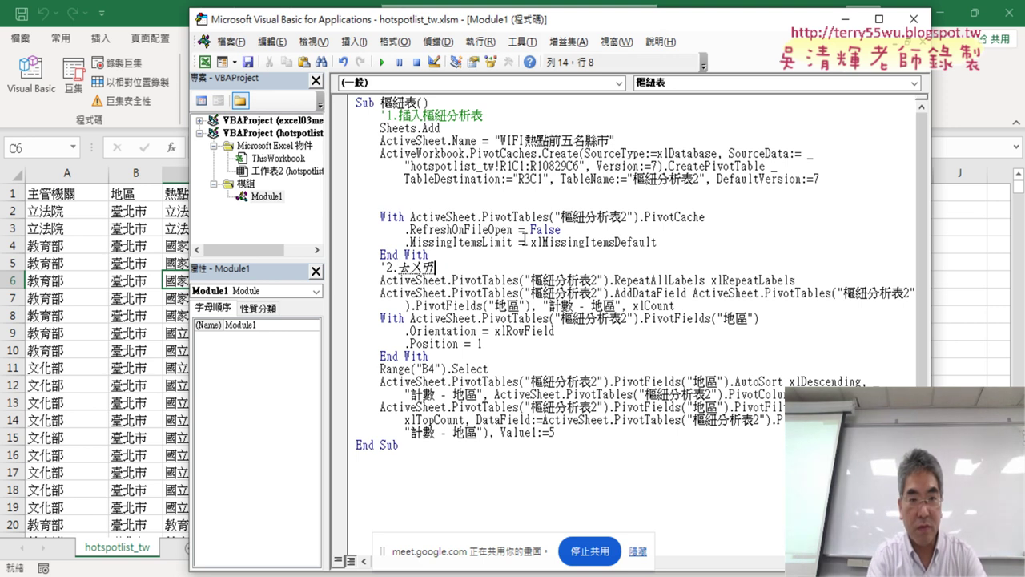
{"action": "type", "text": "ㄞ"}
{"action": "key", "text": "BackSpace"}
{"action": "type", "text": "ㄛ"}
{"action": "key", "text": "space"}
{"action": "type", "text": "ㄌㄚ"}
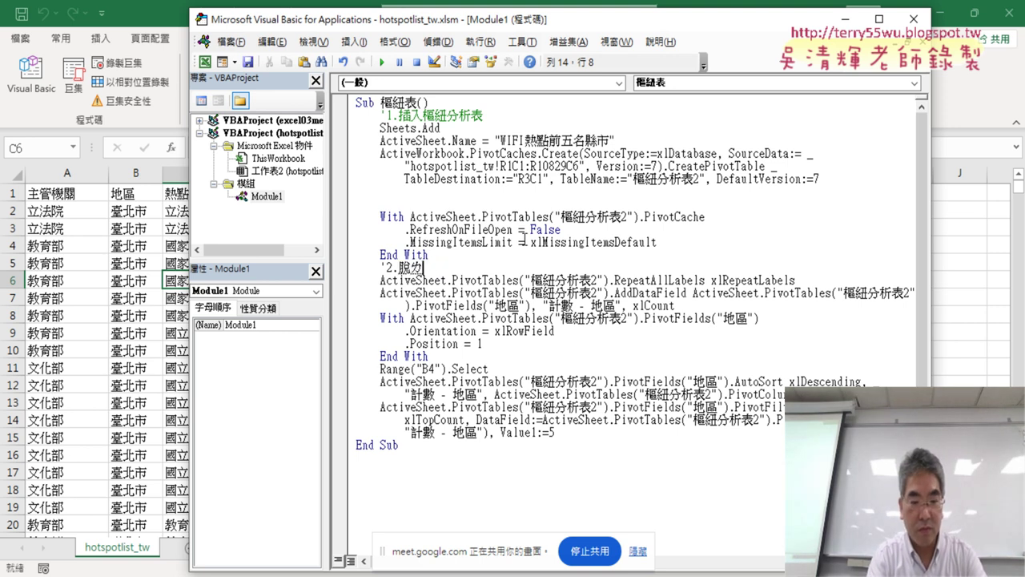
{"action": "key", "text": "space"}
{"action": "type", "text": "ㄉㄠˋㄓˊ"}
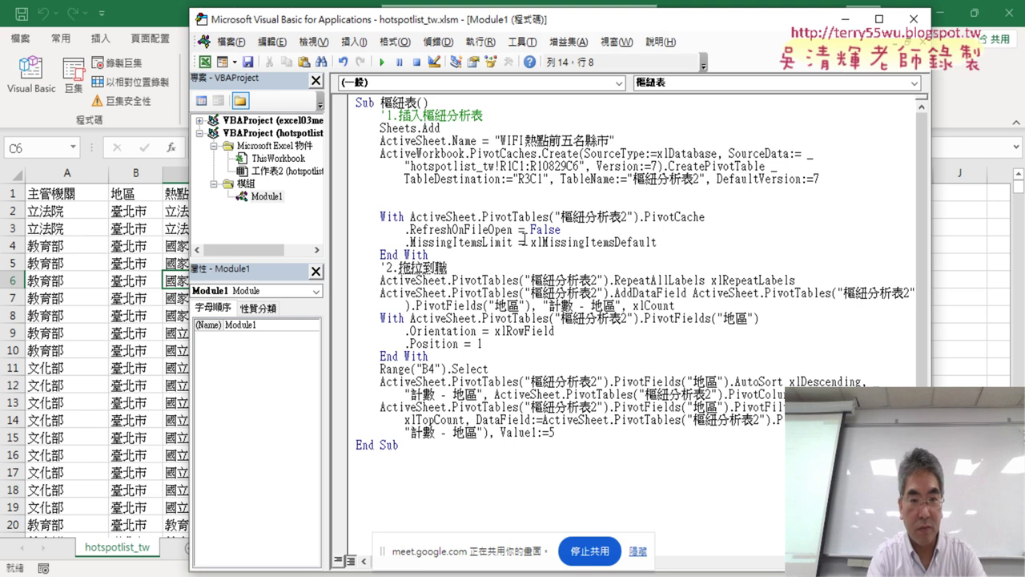
{"action": "key", "text": "Down"}
{"action": "key", "text": "Down"}
{"action": "key", "text": "Return"}
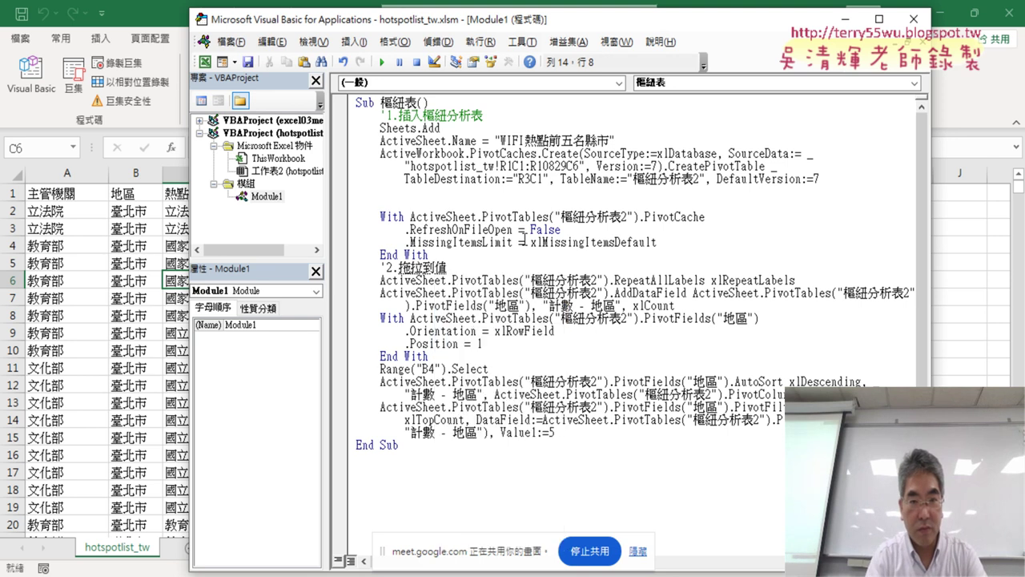
{"action": "key", "text": "Return"}
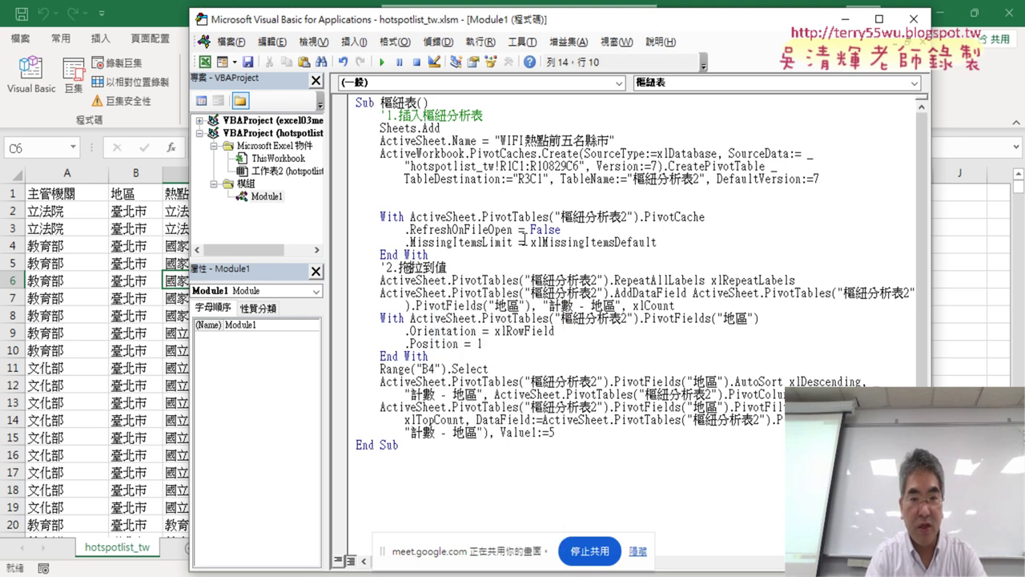
Correct the comment to '2.地區拖拉到值 and select the whole line.
{"action": "key", "text": "BackSpace"}
{"action": "key", "text": "BackSpace"}
{"action": "type", "text": "ㄉㄧˋㄑㄩ"}
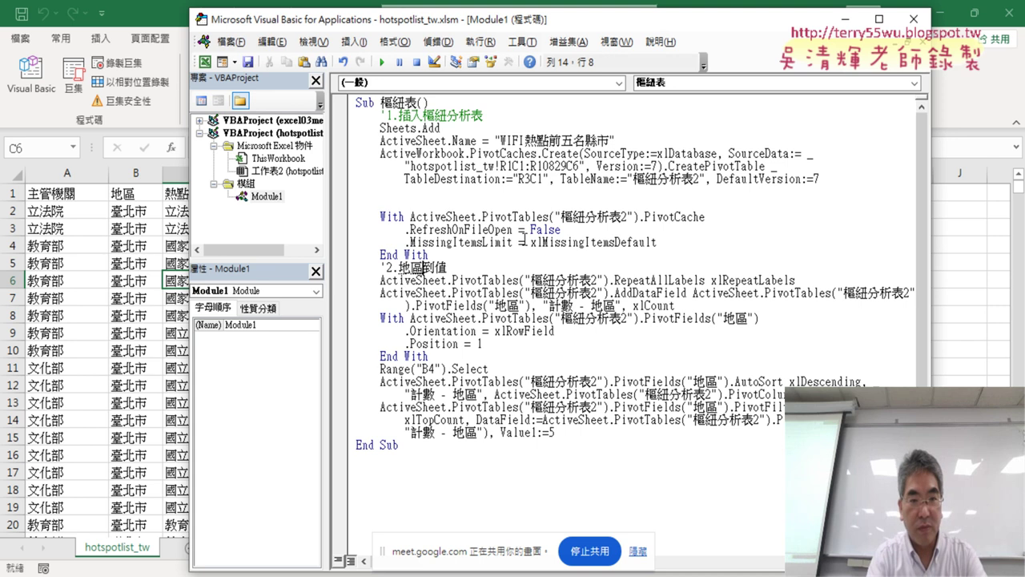
{"action": "key", "text": "Down"}
{"action": "key", "text": "Return"}
{"action": "type", "text": "拖拉"}
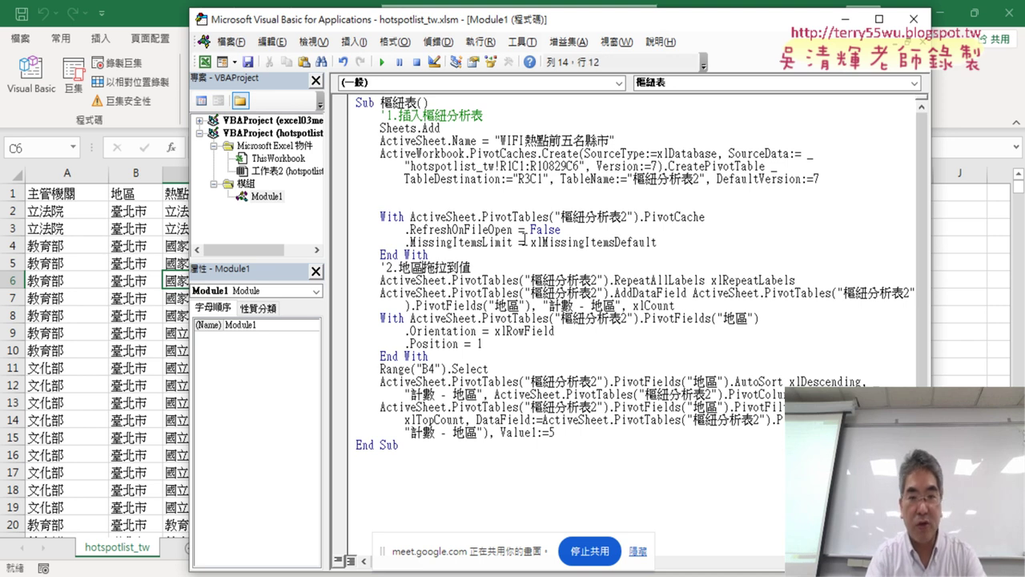
{"action": "left_click_drag", "start_coordinate": [471, 267], "coordinate": [382, 272]}
{"action": "key", "text": "ctrl+c"}
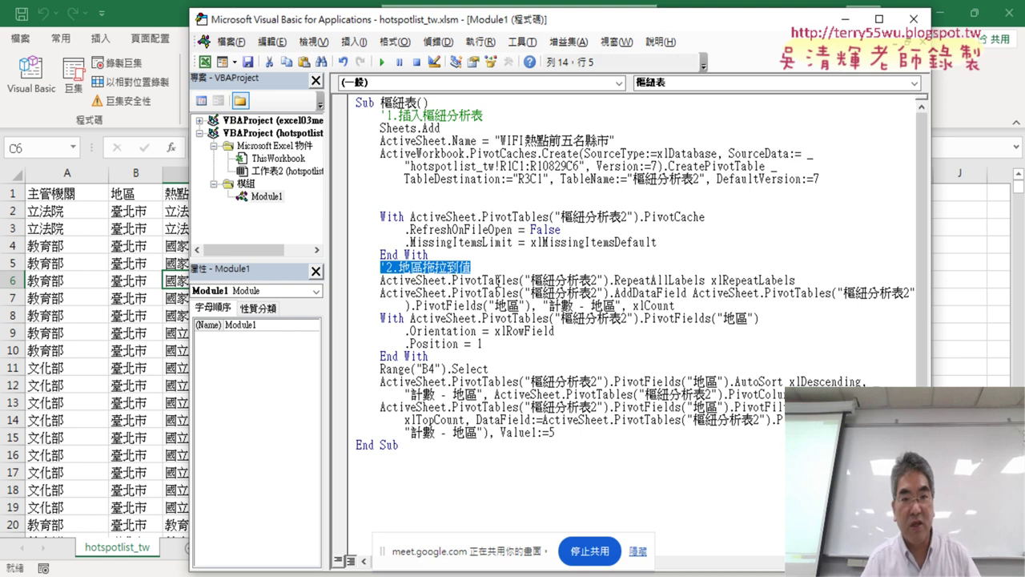
Paste the step-2 comment after the xlCount line and change it to '3.地區拖拉到列.
{"action": "left_click", "coordinate": [718, 307]}
{"action": "key", "text": "Return"}
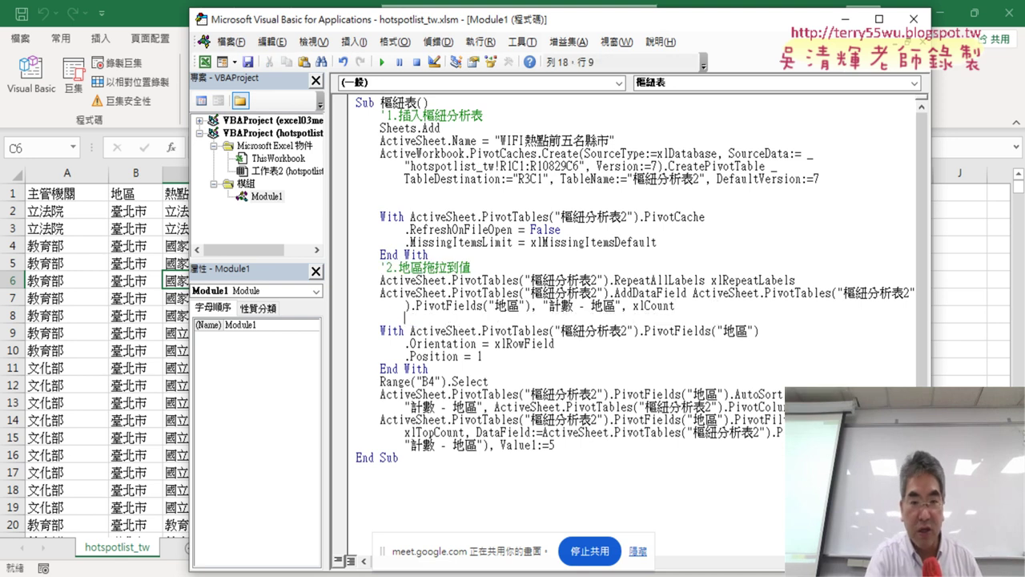
{"action": "key", "text": "ctrl+v"}
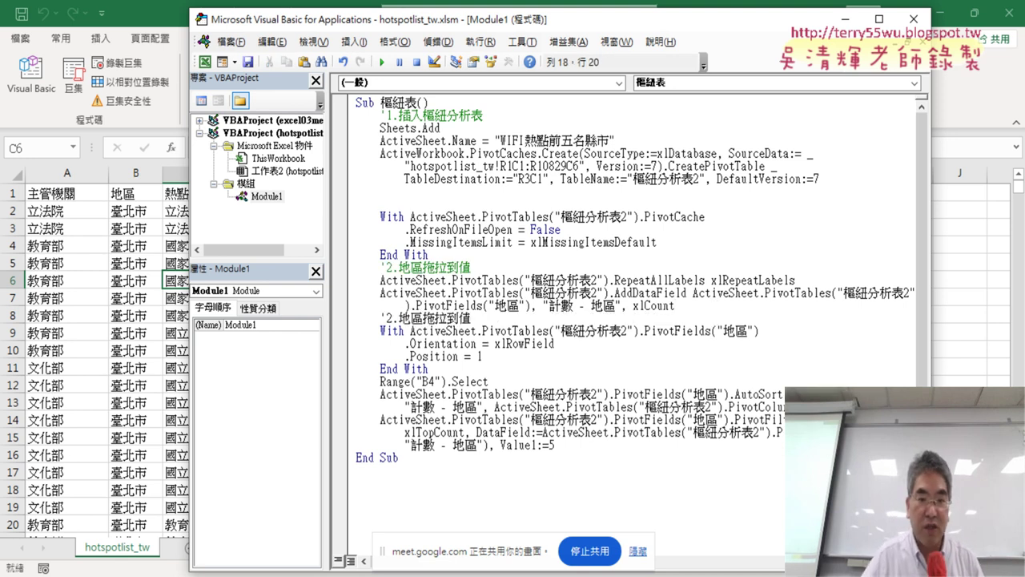
{"action": "left_click_drag", "start_coordinate": [393, 318], "coordinate": [385, 319]}
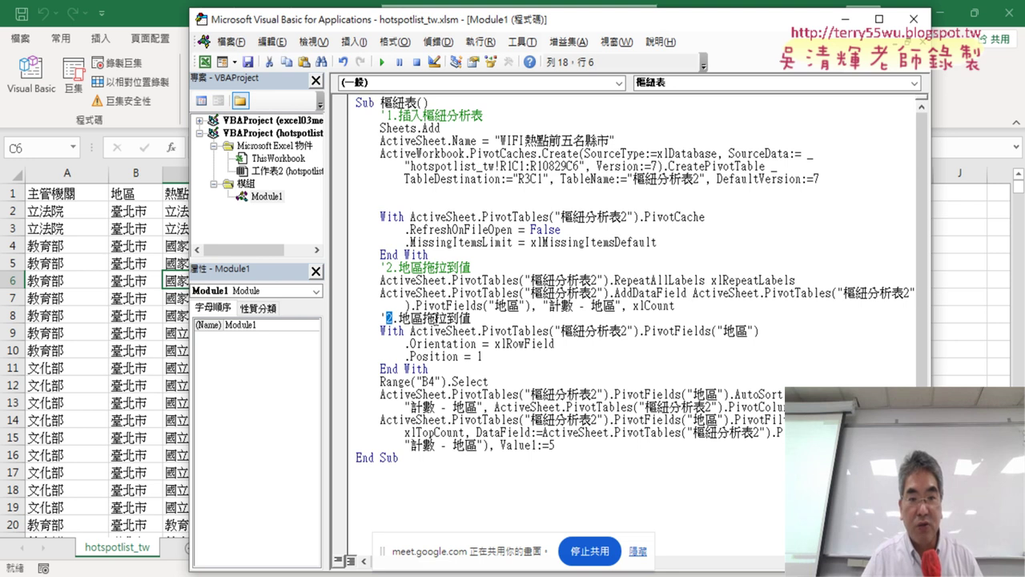
{"action": "type", "text": "3"}
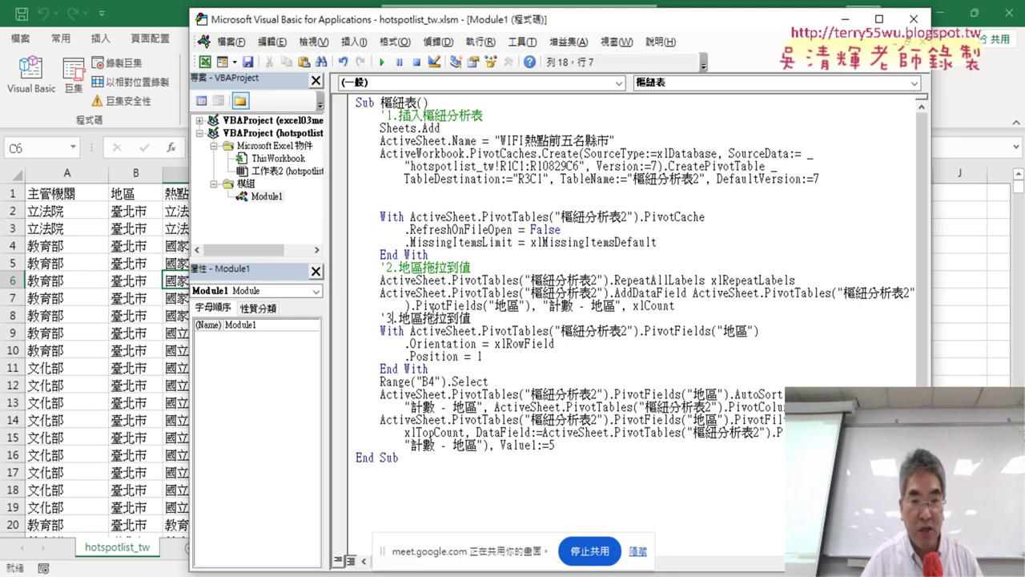
{"action": "left_click_drag", "start_coordinate": [474, 319], "coordinate": [459, 319]}
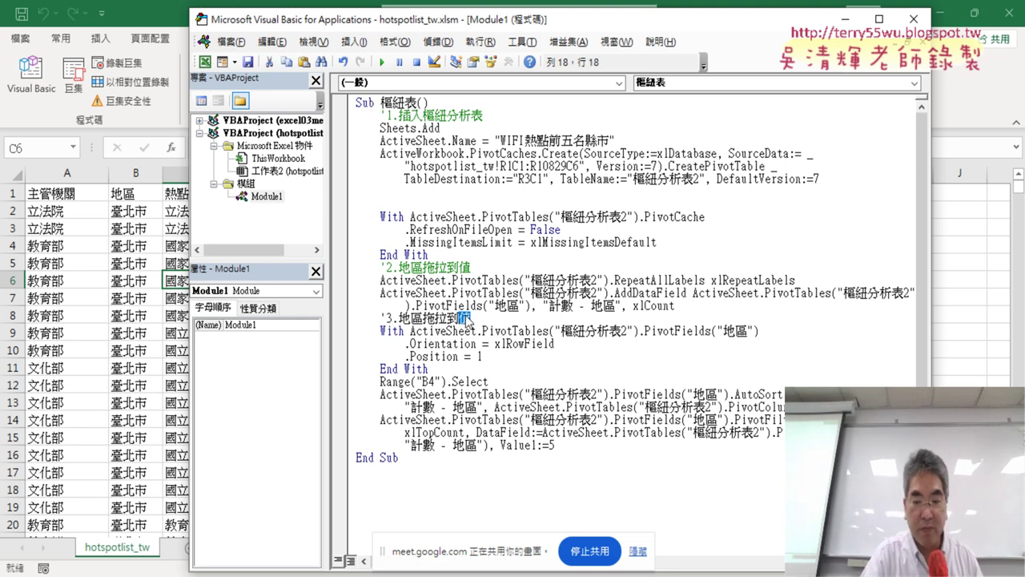
{"action": "type", "text": "Row"}
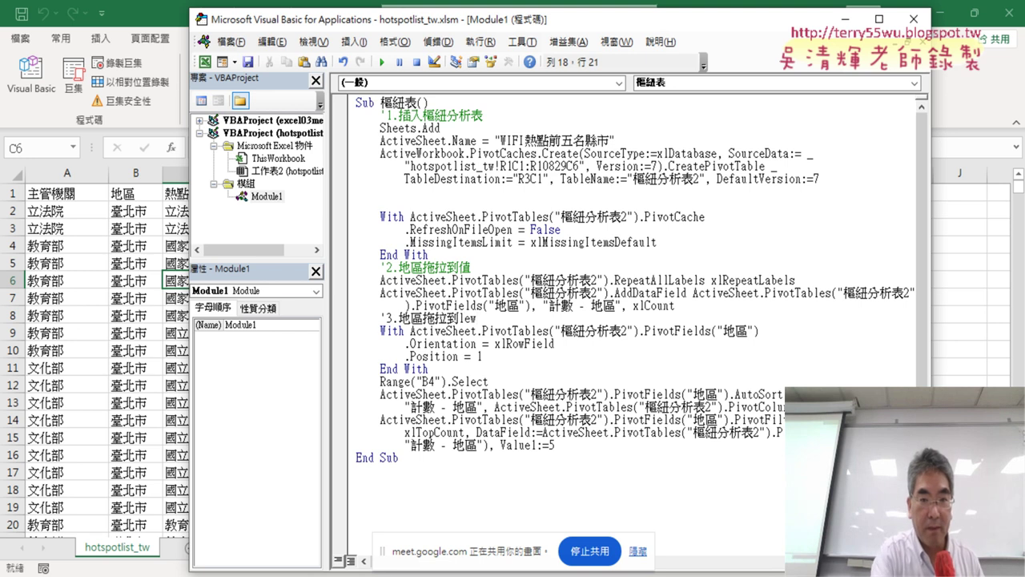
{"action": "key", "text": "BackSpace"}
{"action": "key", "text": "BackSpace"}
{"action": "key", "text": "BackSpace"}
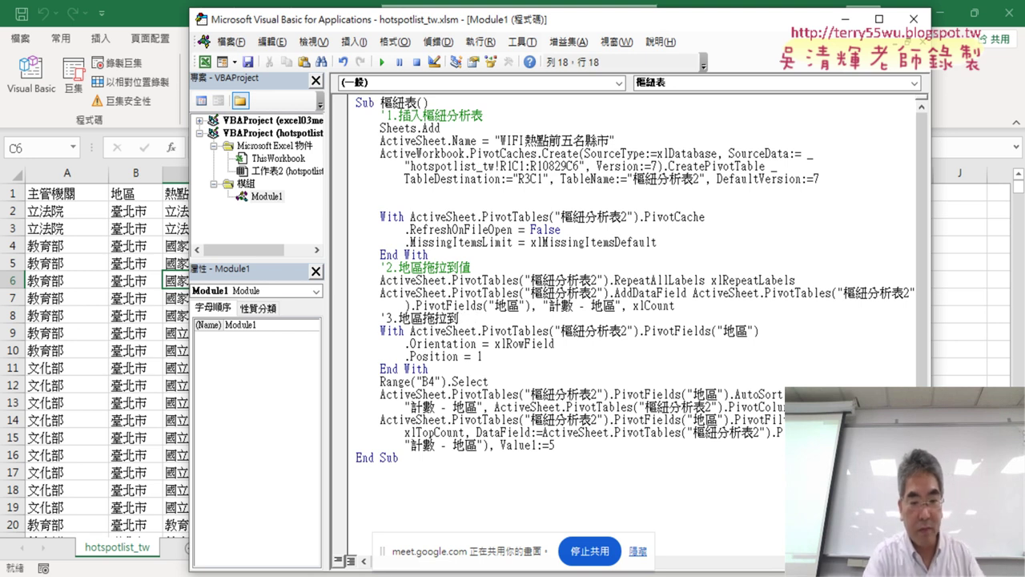
{"action": "type", "text": "列"}
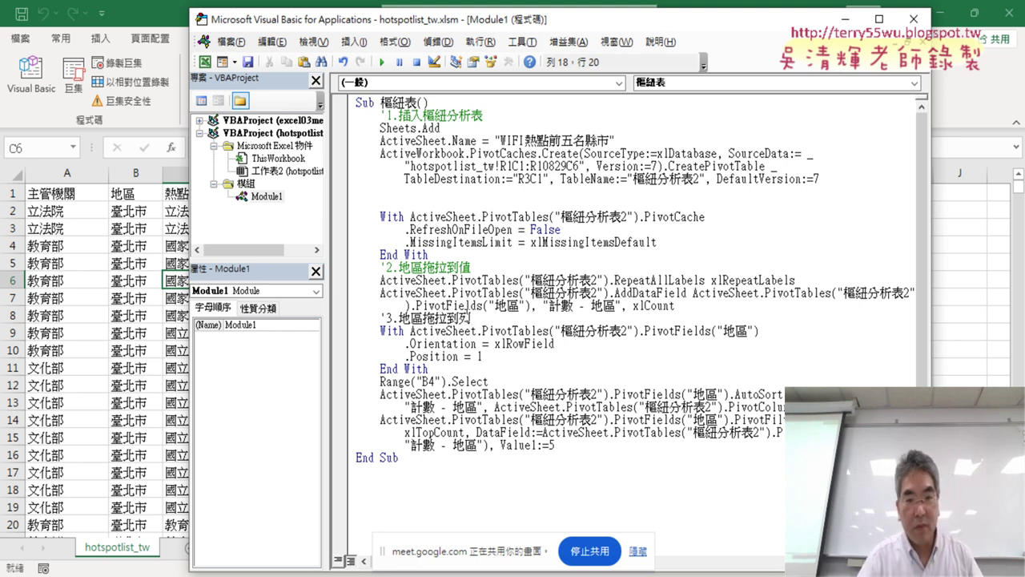
Add a blank line after the 地區 block's End With.
{"action": "left_click", "coordinate": [478, 367]}
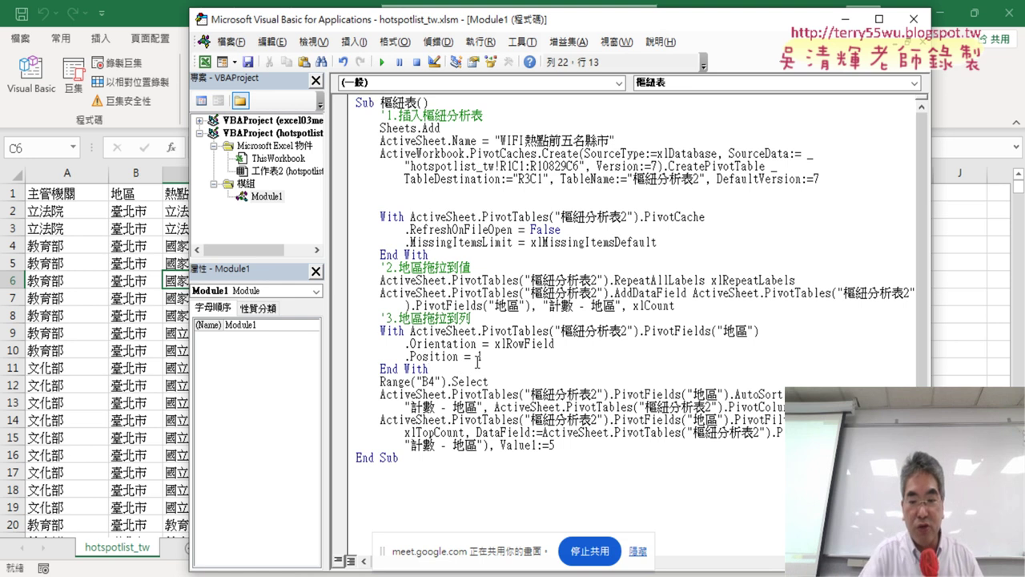
{"action": "key", "text": "Return"}
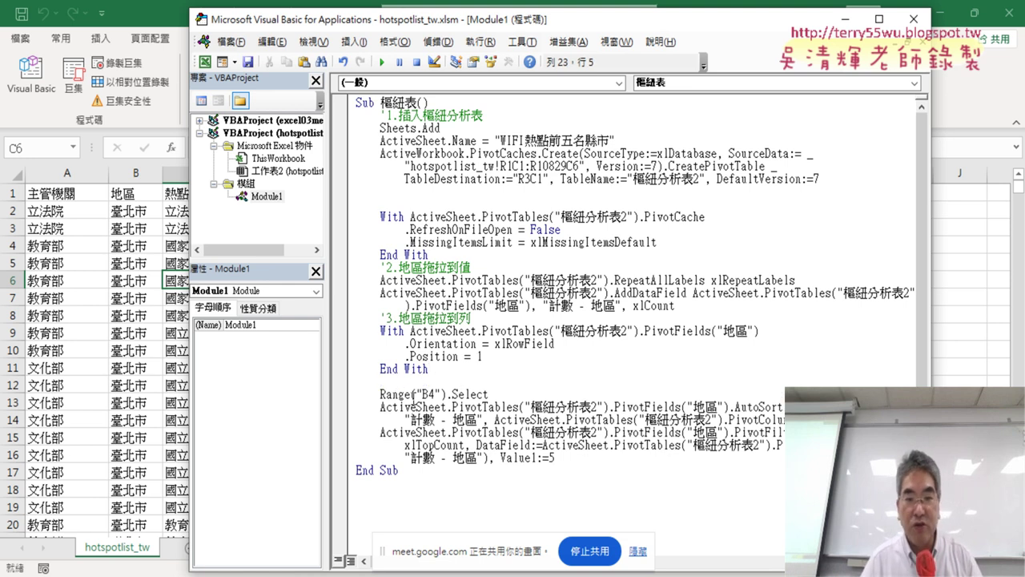
{"action": "double_click", "coordinate": [424, 393]}
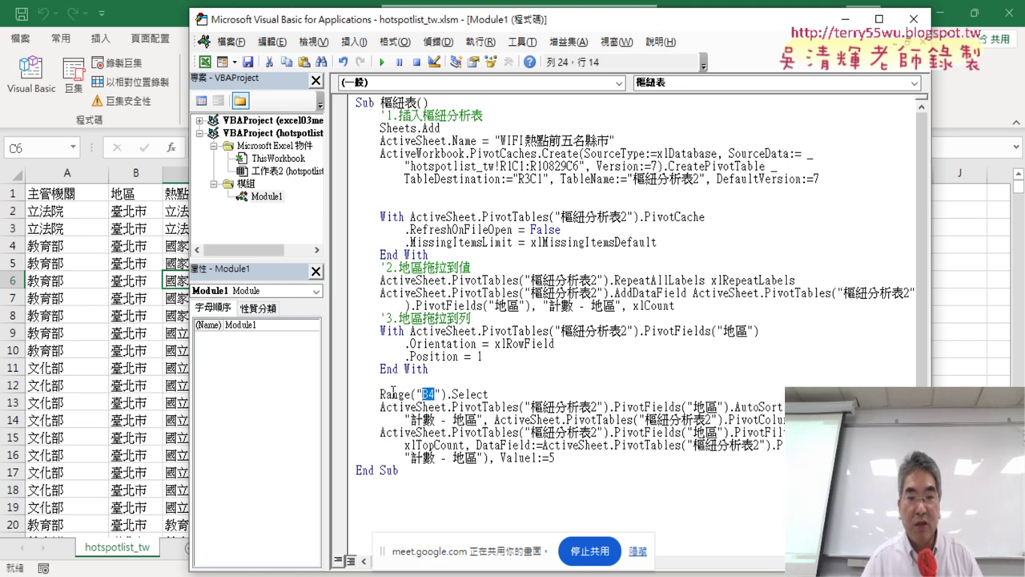
Label the Range("B4") sort lines with the comment '4.排序.
{"action": "left_click", "coordinate": [385, 382]}
{"action": "type", "text": "'"}
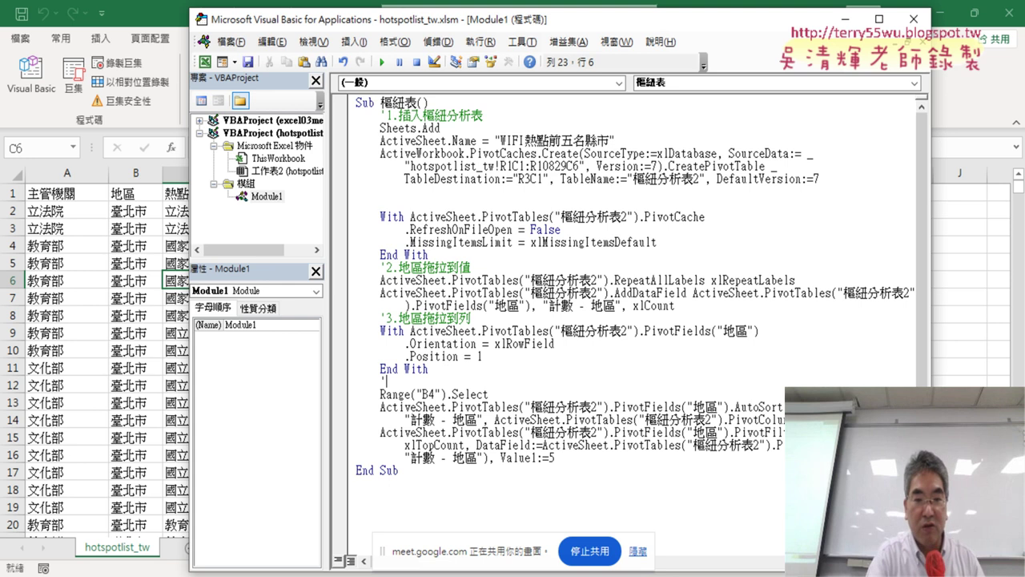
{"action": "type", "text": "4."}
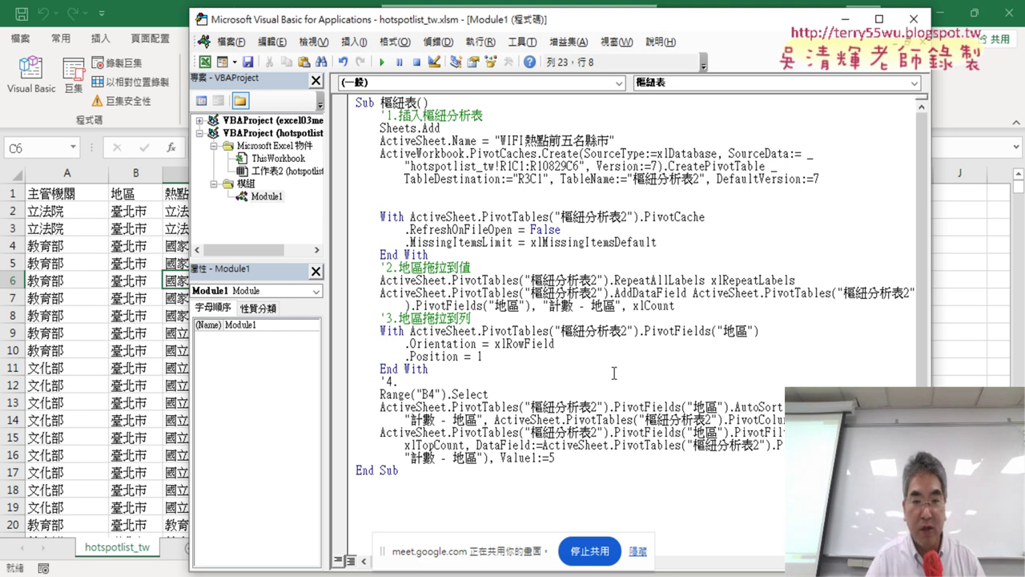
{"action": "double_click", "coordinate": [423, 394]}
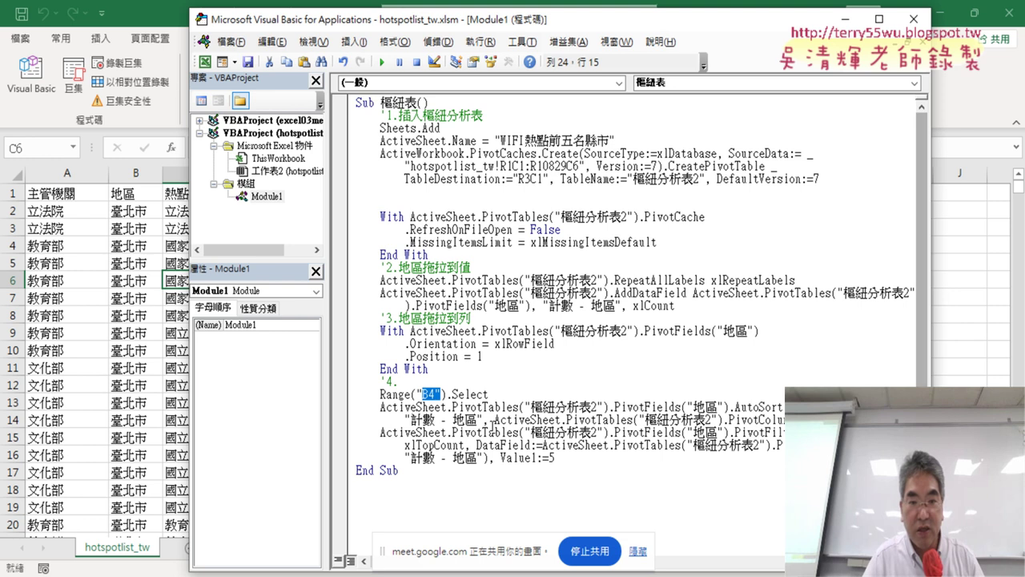
{"action": "left_click", "coordinate": [382, 433]}
{"action": "key", "text": "Return"}
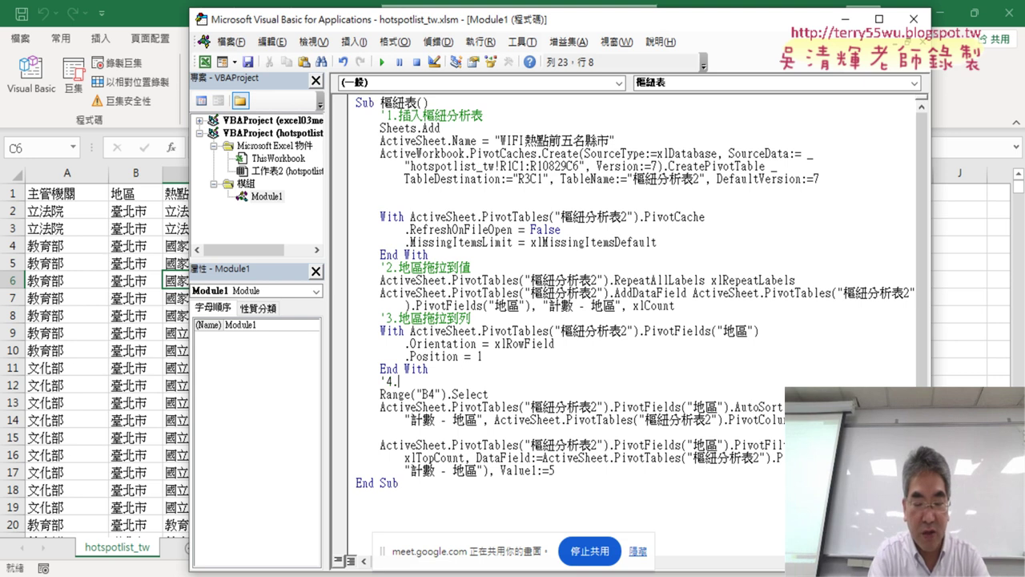
{"action": "type", "text": "ㄆㄞ"}
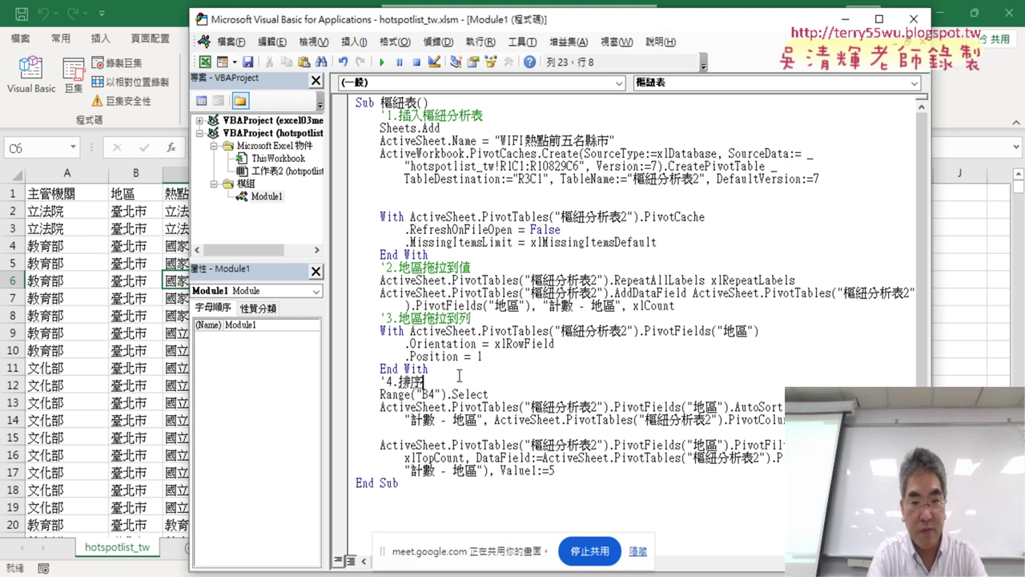
{"action": "type", "text": "排序"}
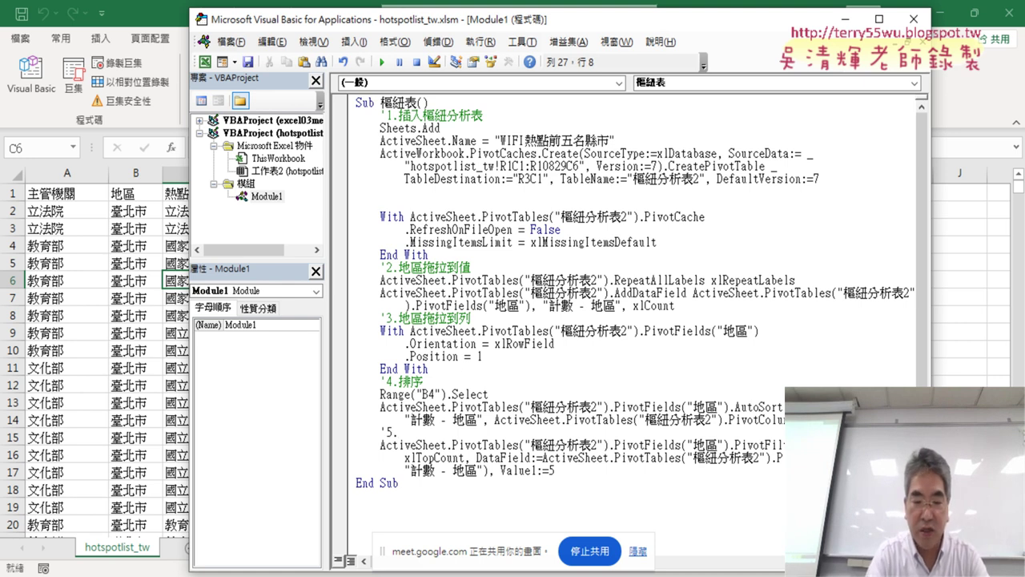
Add the comment '5.前五項 above the top-five PivotFilters statement.
{"action": "type", "text": "ㄑㄧㄢ"}
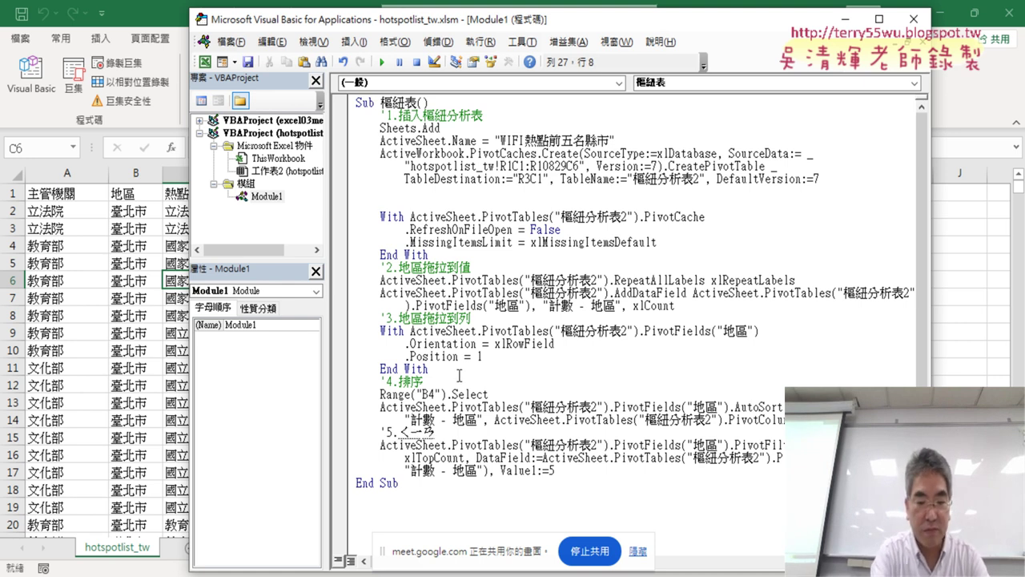
{"action": "type", "text": "ˊㄨˇ"}
{"action": "key", "text": "Return"}
{"action": "type", "text": "ˋ"}
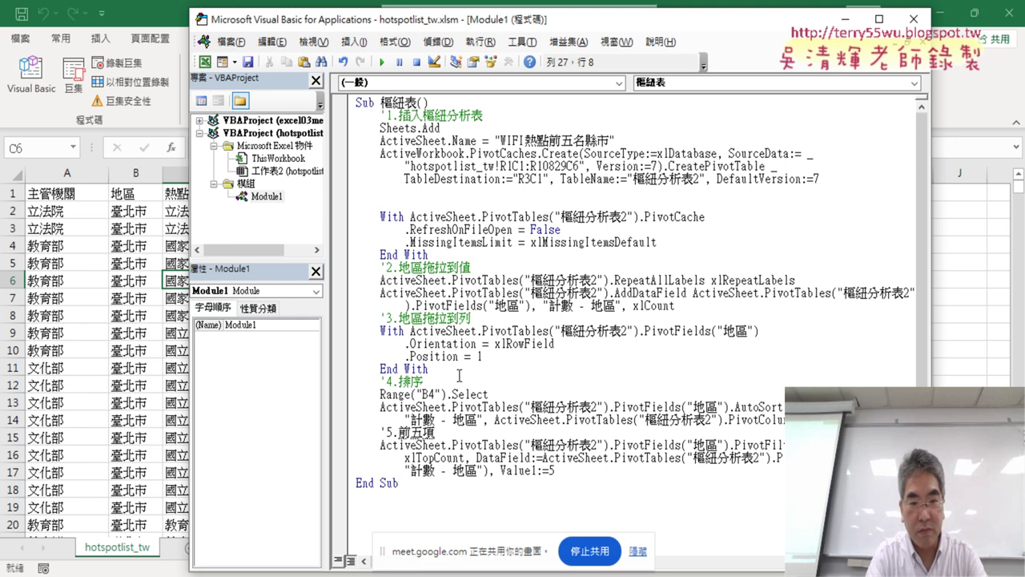
{"action": "key", "text": "Return"}
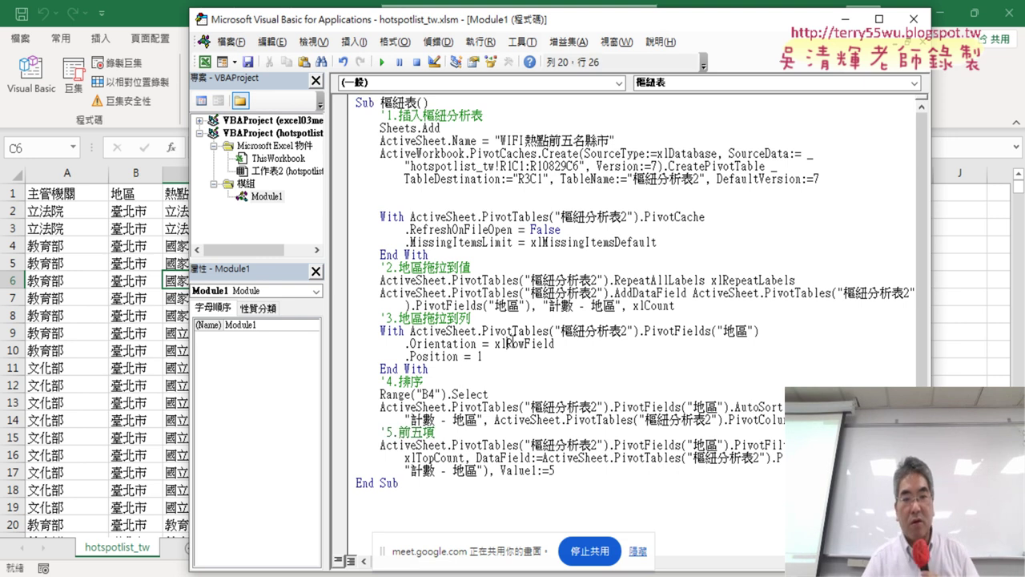
Highlight the top-five filter statement and its Value1:=5 criterion for review.
{"action": "left_click", "coordinate": [460, 506]}
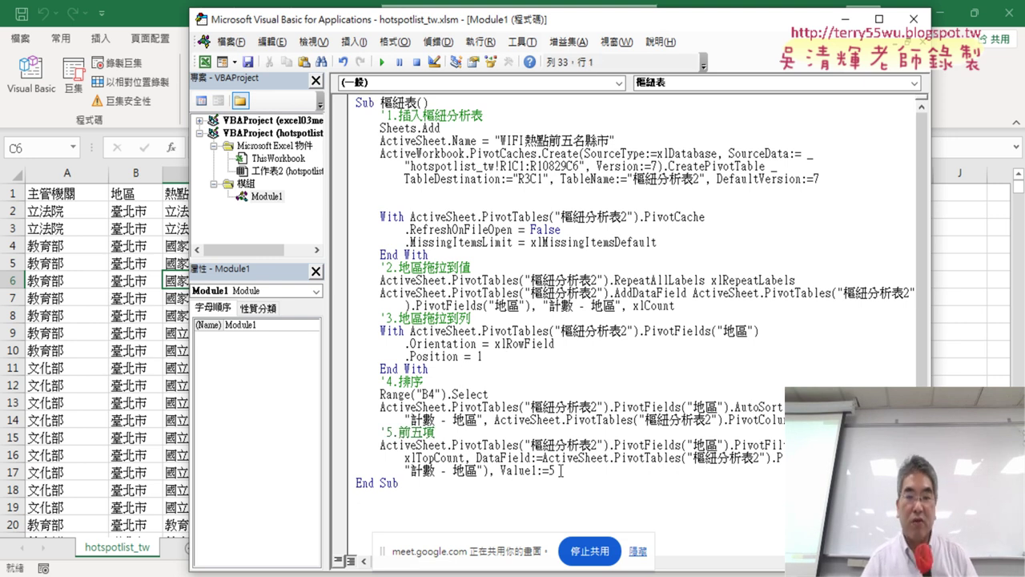
{"action": "left_click_drag", "start_coordinate": [556, 471], "coordinate": [346, 454]}
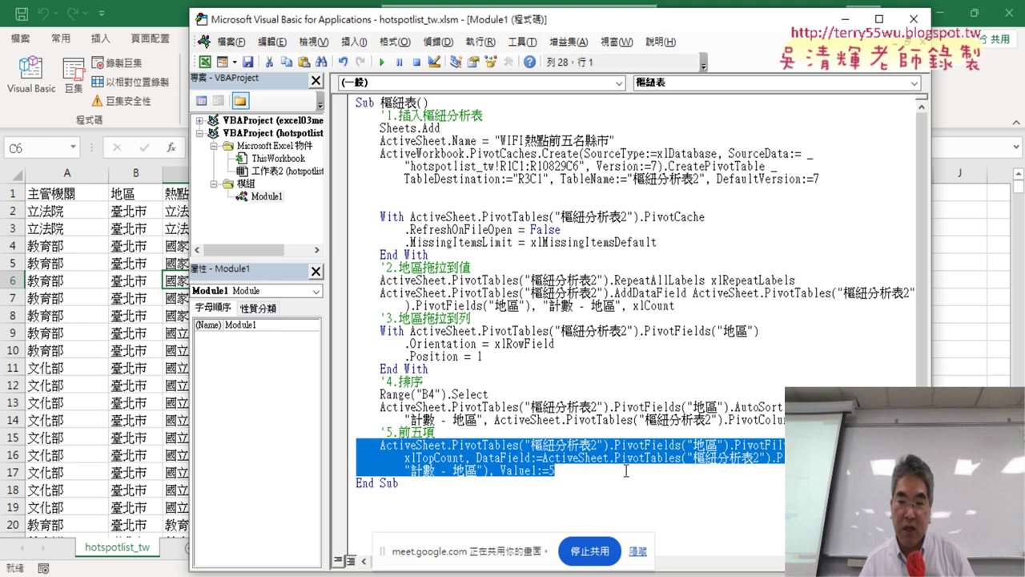
{"action": "left_click", "coordinate": [557, 472]}
{"action": "left_click_drag", "start_coordinate": [502, 471], "coordinate": [556, 471]}
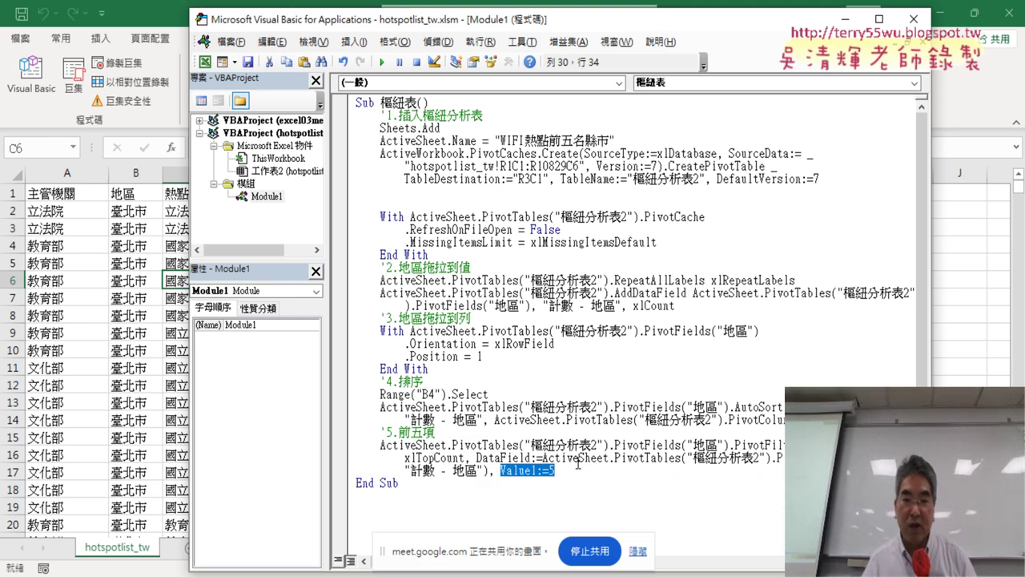
{"action": "left_click", "coordinate": [481, 117]}
{"action": "left_click", "coordinate": [458, 264]}
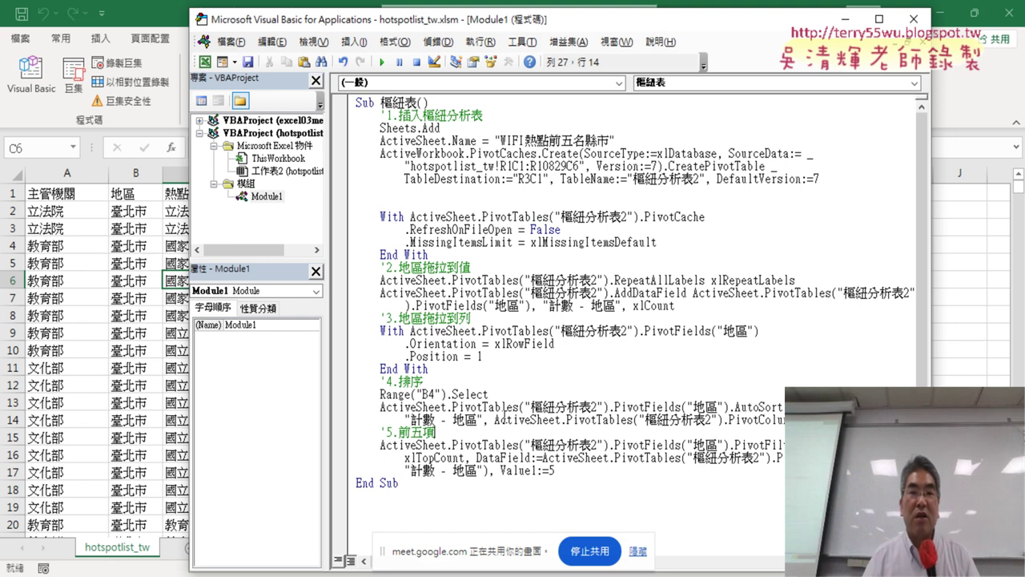
Delete the empty lines below TableDestination, then review the whole macro from Sub to End Sub.
{"action": "left_click", "coordinate": [358, 193]}
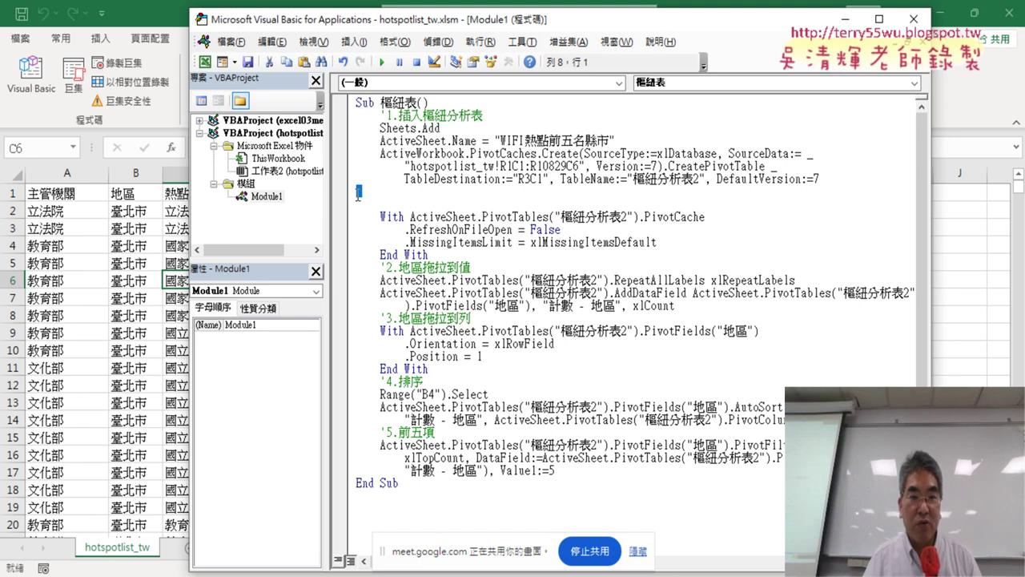
{"action": "key", "text": "Delete"}
{"action": "key", "text": "Delete"}
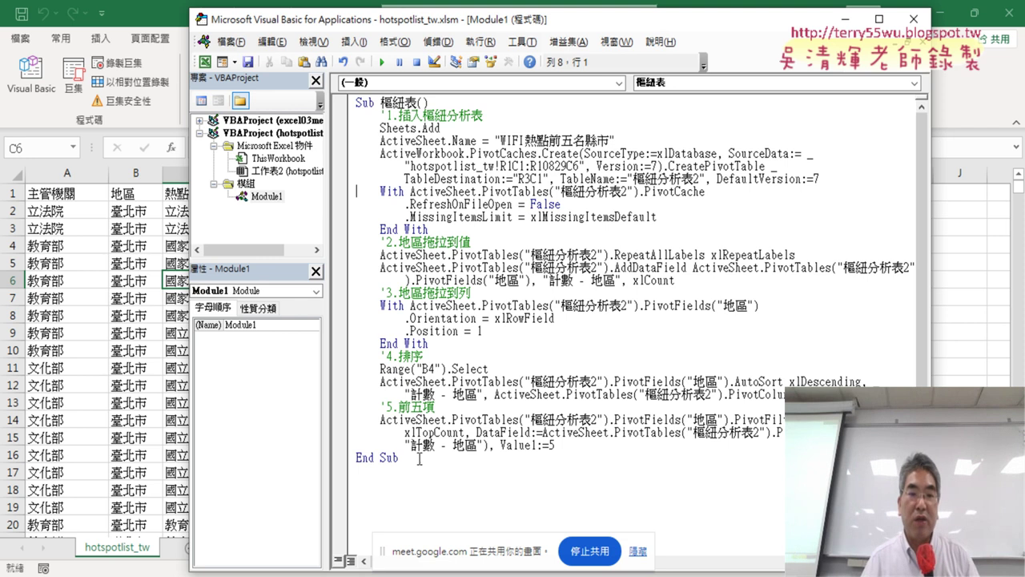
{"action": "left_click_drag", "start_coordinate": [419, 458], "coordinate": [319, 84]}
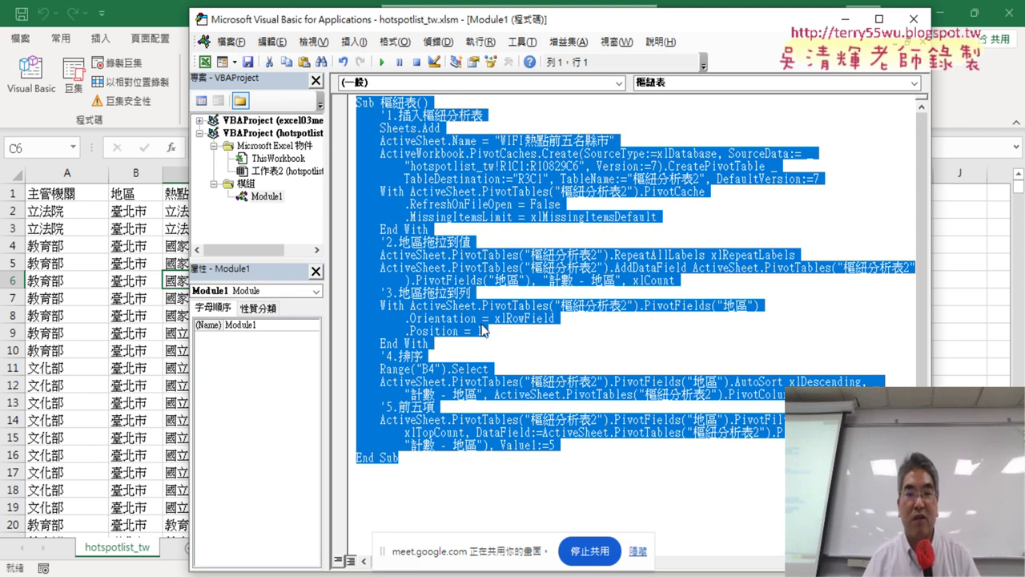
{"action": "left_click", "coordinate": [494, 489]}
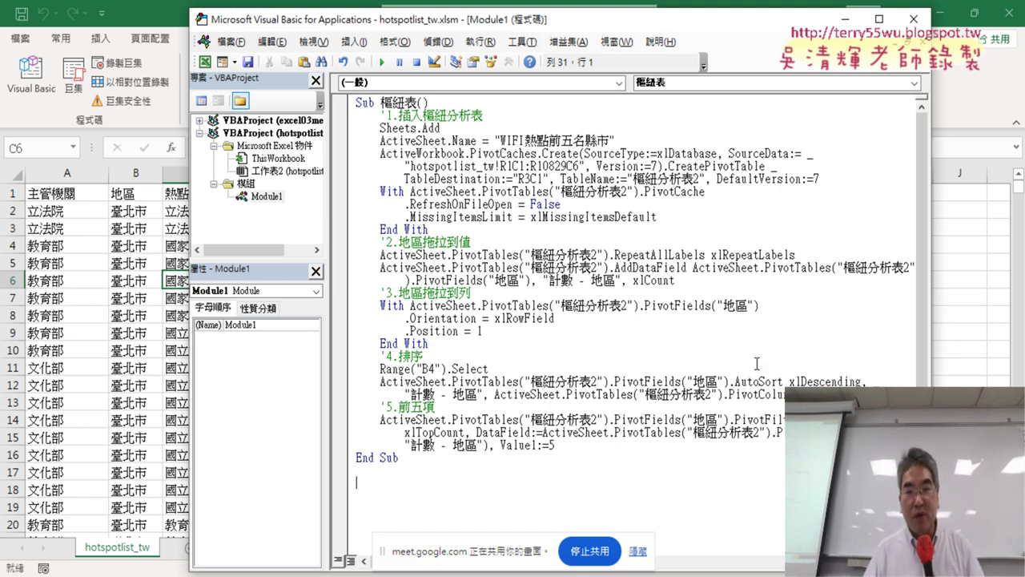
Delete ', Version:=7' on line 6 and ', DefaultVersion:=7' on line 7.
{"action": "left_click", "coordinate": [589, 166]}
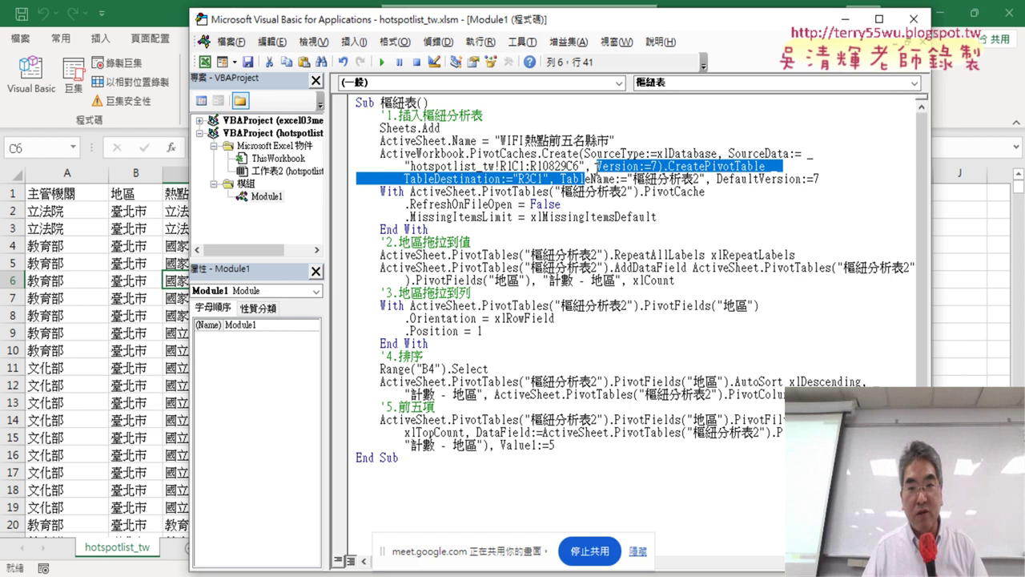
{"action": "left_click_drag", "start_coordinate": [587, 166], "coordinate": [650, 166]}
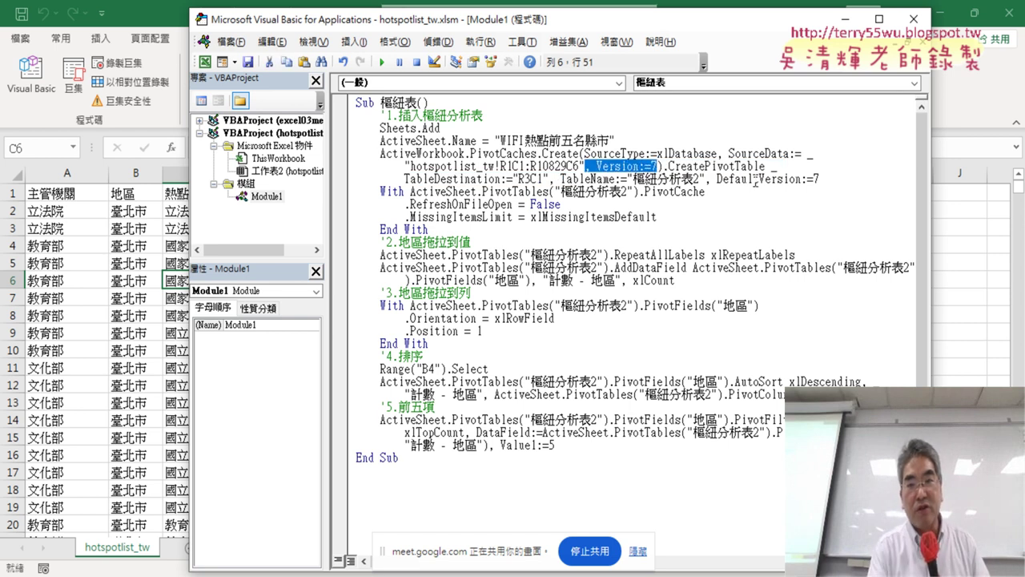
{"action": "key", "text": "Delete"}
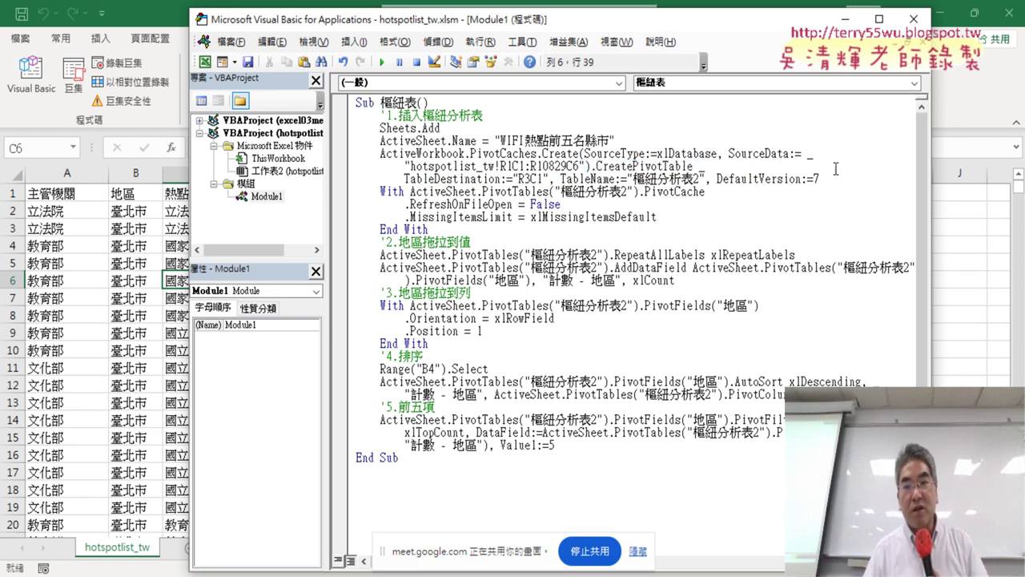
{"action": "left_click_drag", "start_coordinate": [835, 178], "coordinate": [707, 184]}
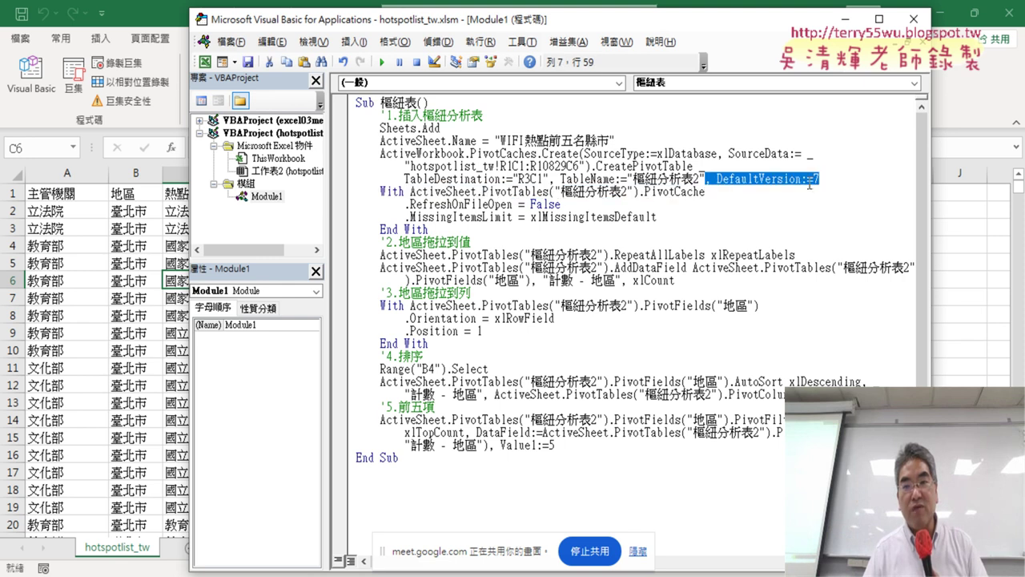
{"action": "key", "text": "Delete"}
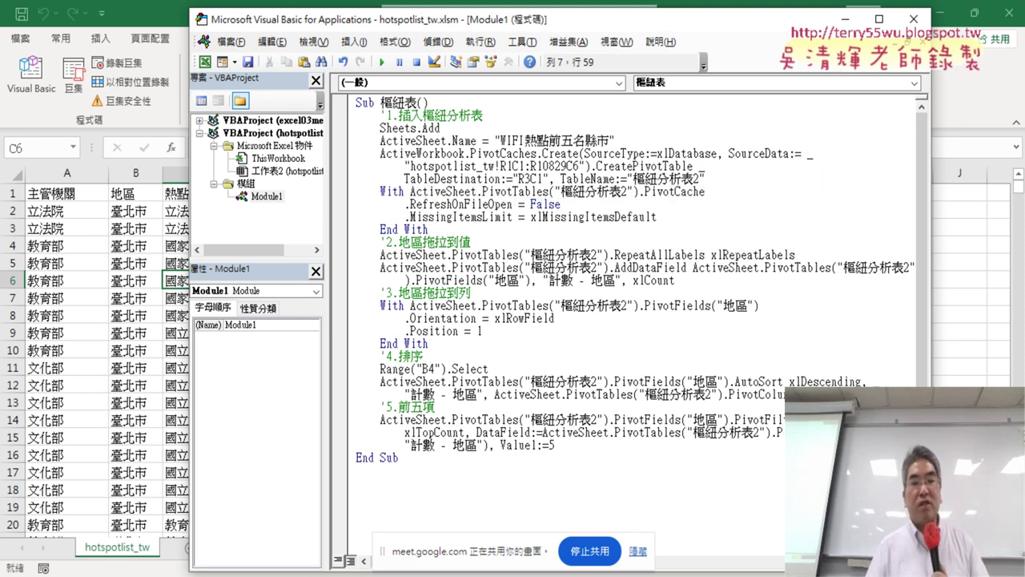
{"action": "left_click", "coordinate": [573, 239]}
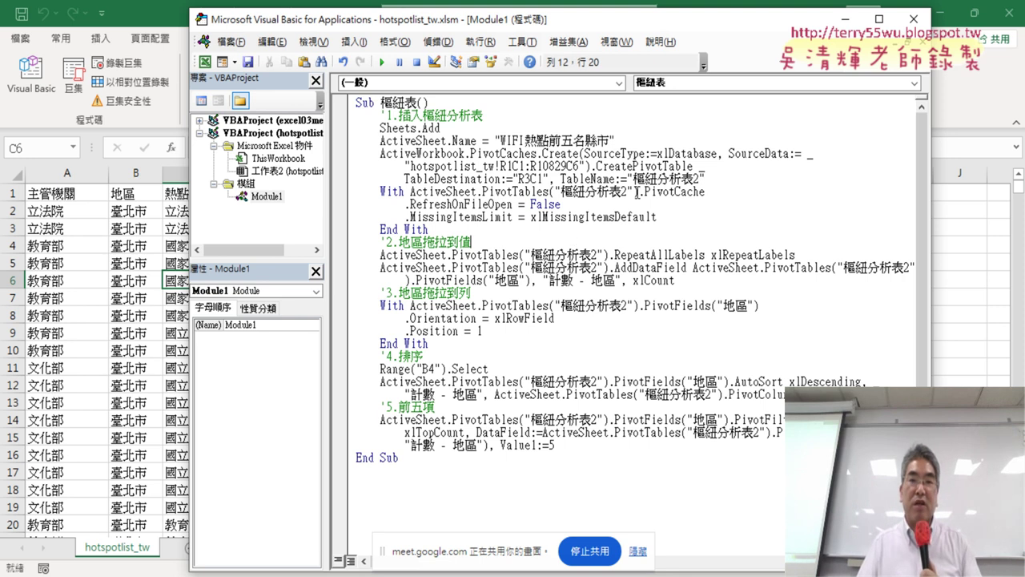
Run 樞紐表 and view the WIFI熱點前五名縣市 sheet's five-county pivot table, totalling 5494.
{"action": "left_click", "coordinate": [382, 63]}
{"action": "left_click_drag", "start_coordinate": [461, 26], "coordinate": [564, 24]}
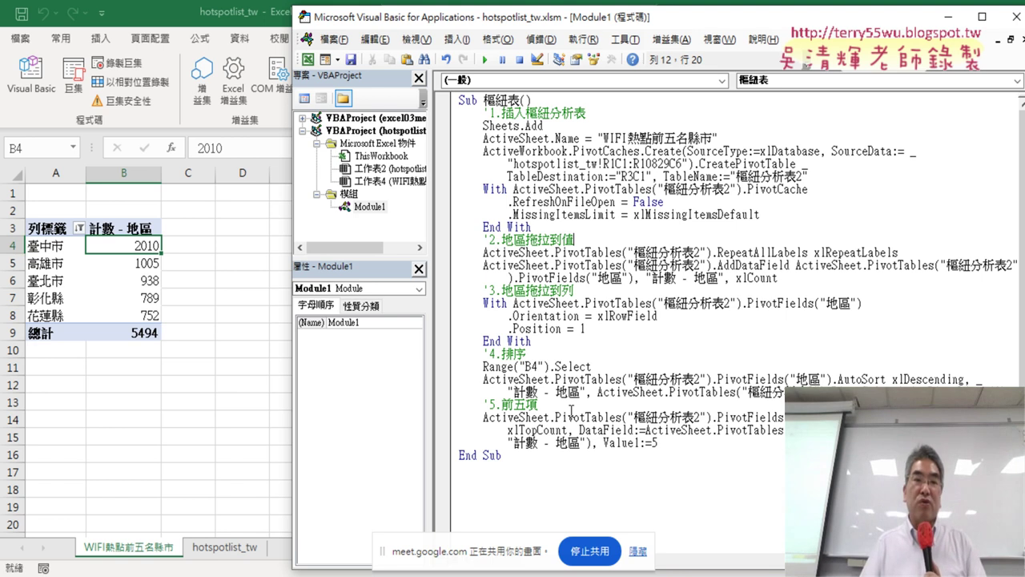
{"action": "left_click", "coordinate": [132, 276]}
{"action": "left_click", "coordinate": [536, 42]}
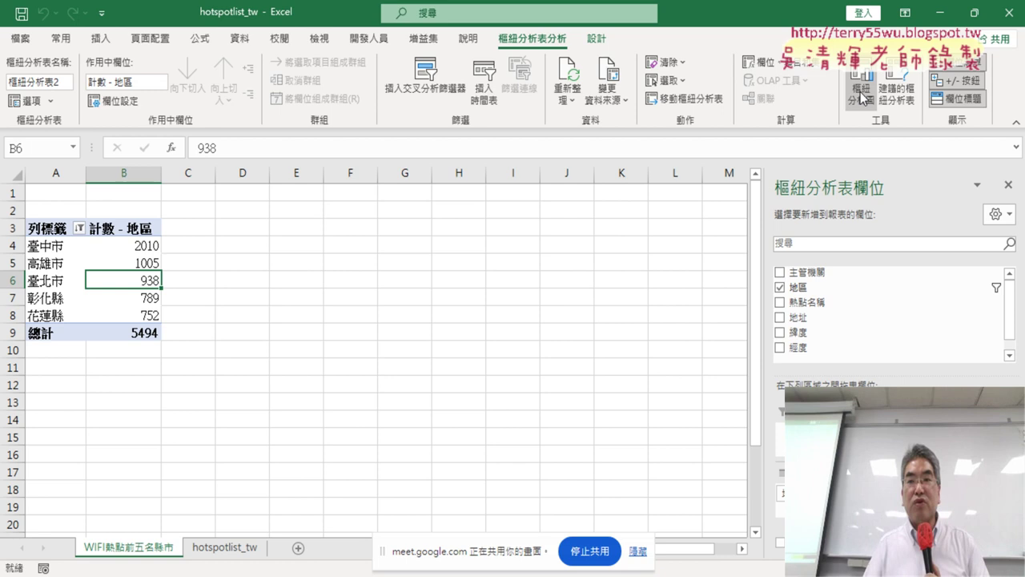
{"action": "left_click", "coordinate": [862, 97]}
{"action": "mouse_move", "coordinate": [451, 242]}
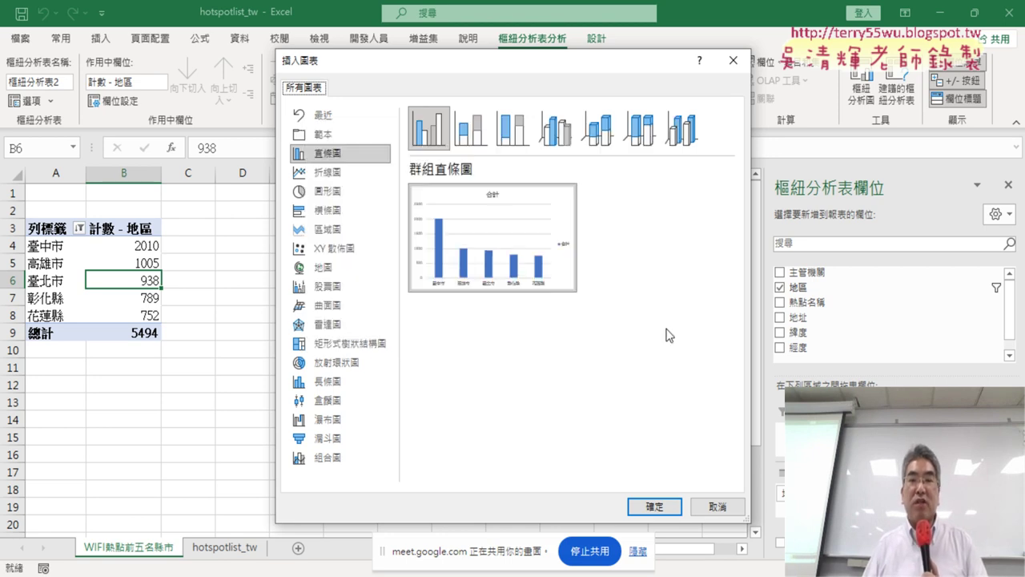
{"action": "left_click", "coordinate": [713, 509]}
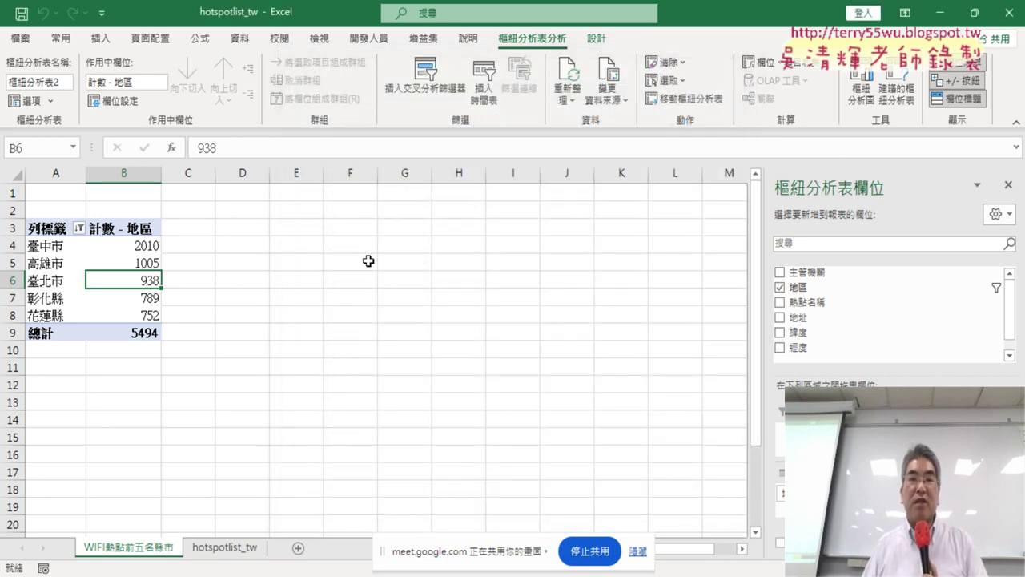
{"action": "left_click", "coordinate": [862, 84]}
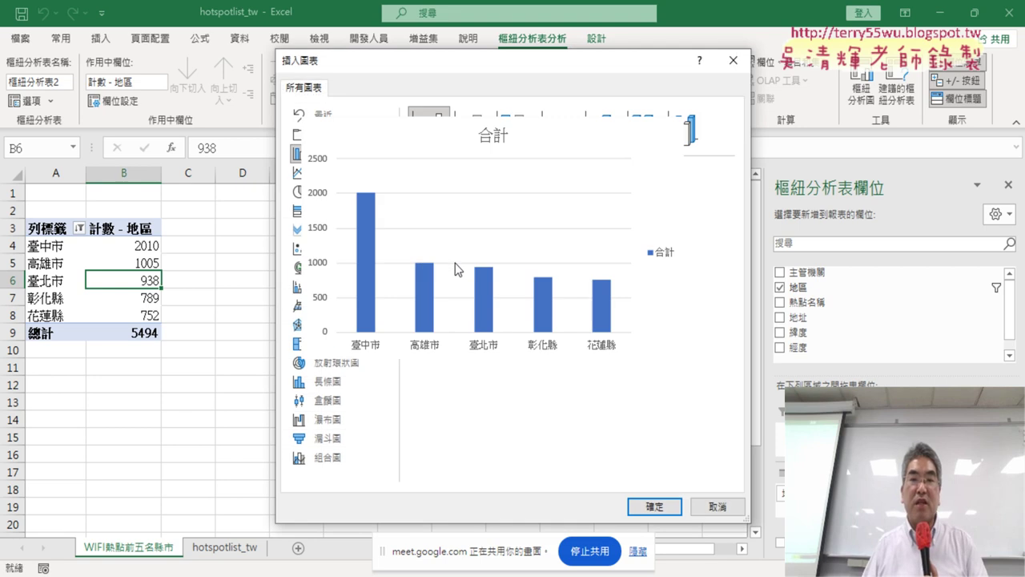
{"action": "left_click", "coordinate": [653, 507]}
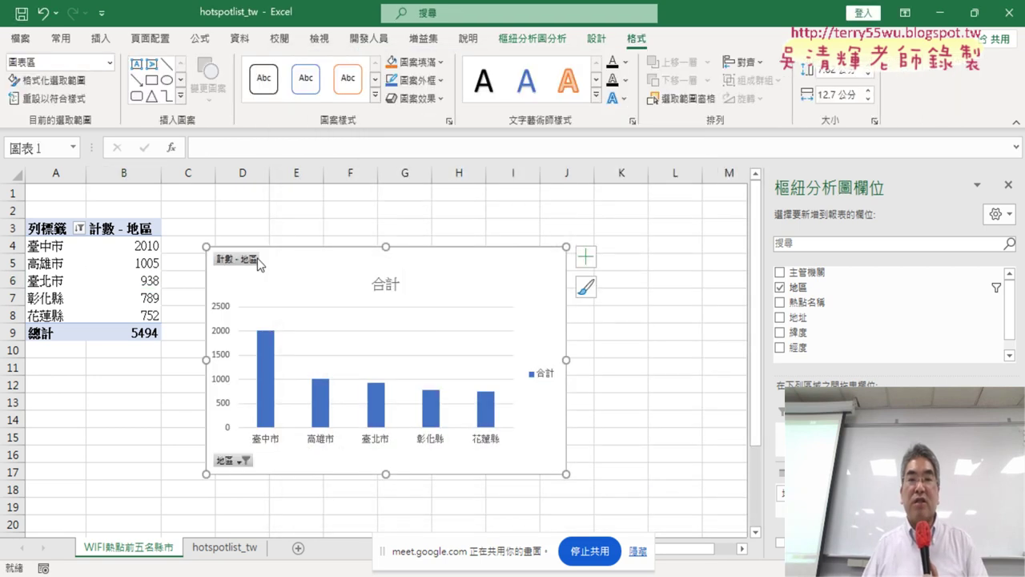
{"action": "left_click_drag", "start_coordinate": [206, 247], "coordinate": [194, 200]}
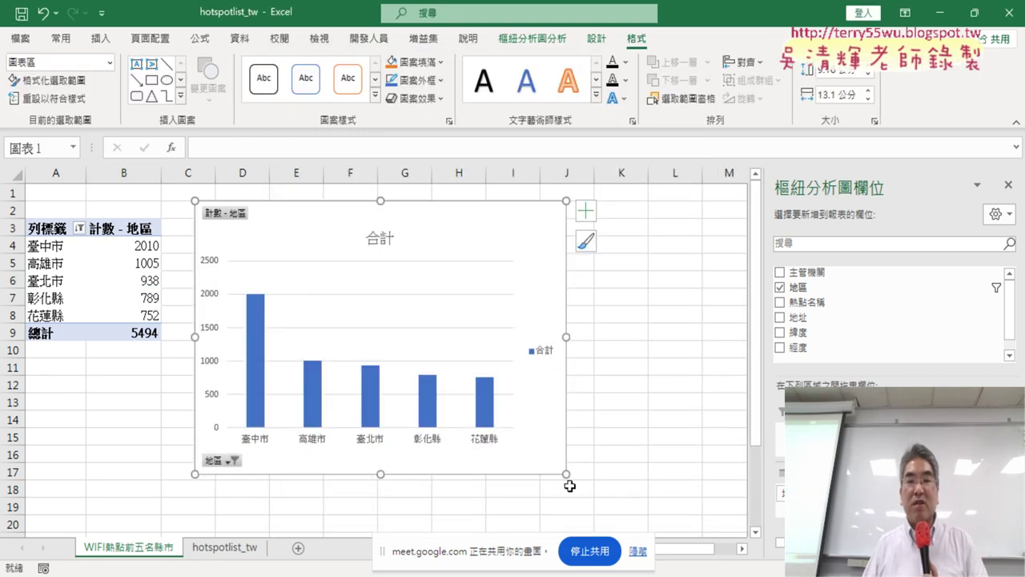
{"action": "left_click_drag", "start_coordinate": [575, 476], "coordinate": [699, 515]}
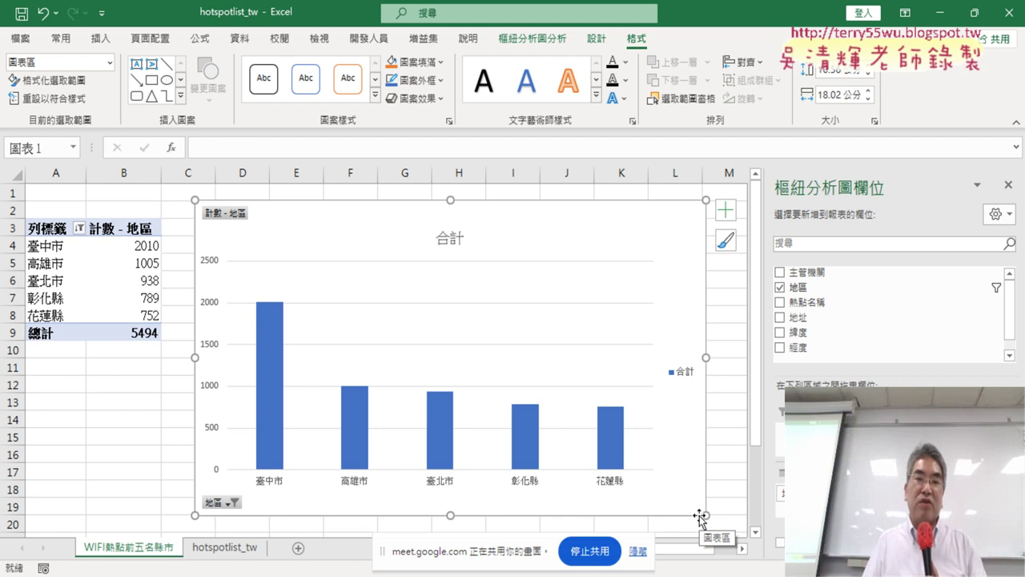
{"action": "left_click_drag", "start_coordinate": [584, 217], "coordinate": [561, 215]}
{"action": "key", "text": "Delete"}
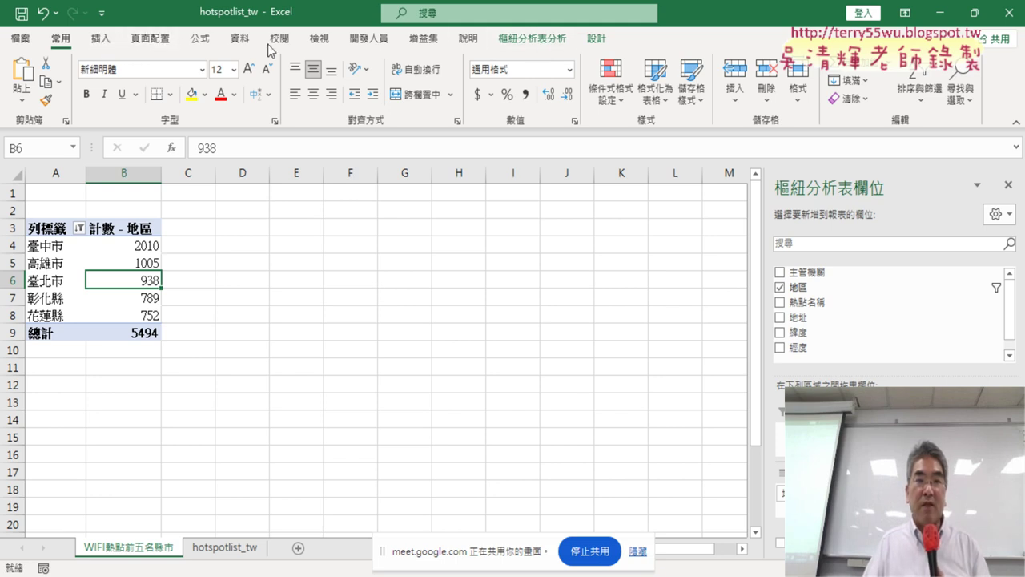
Start recording a macro named 樞紐圖, stored in this workbook.
{"action": "left_click", "coordinate": [370, 38]}
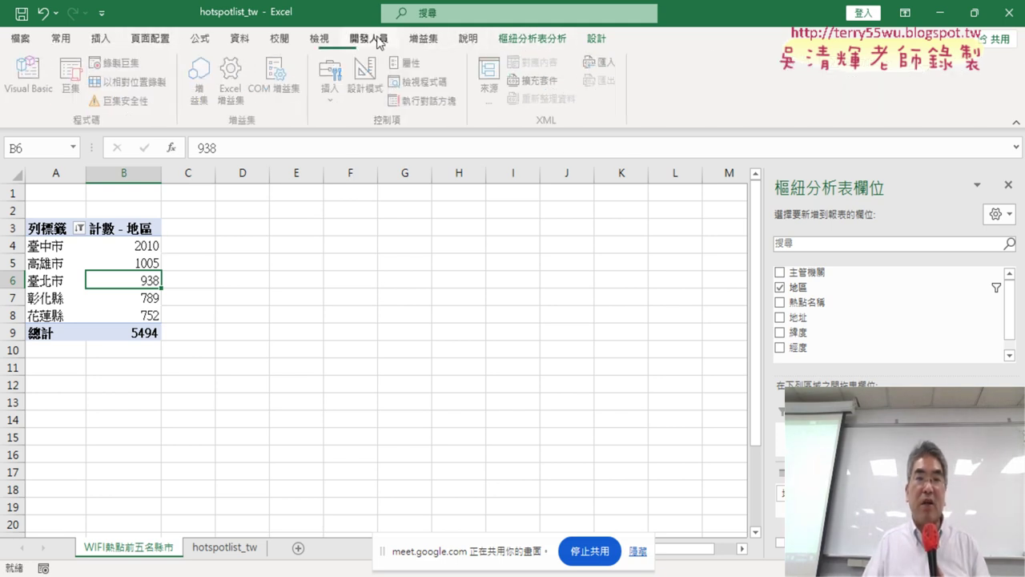
{"action": "left_click", "coordinate": [120, 62]}
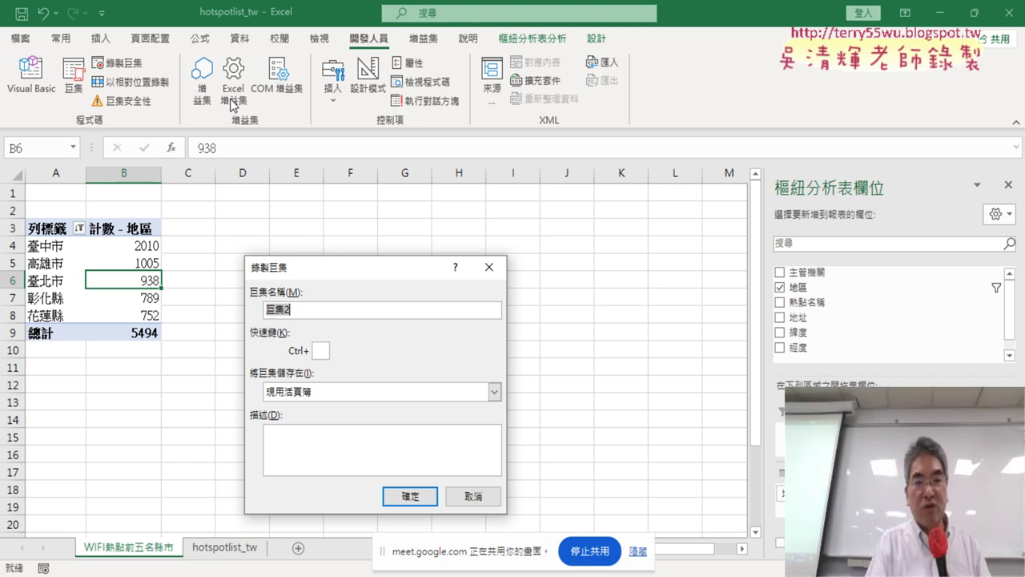
{"action": "type", "text": "劃"}
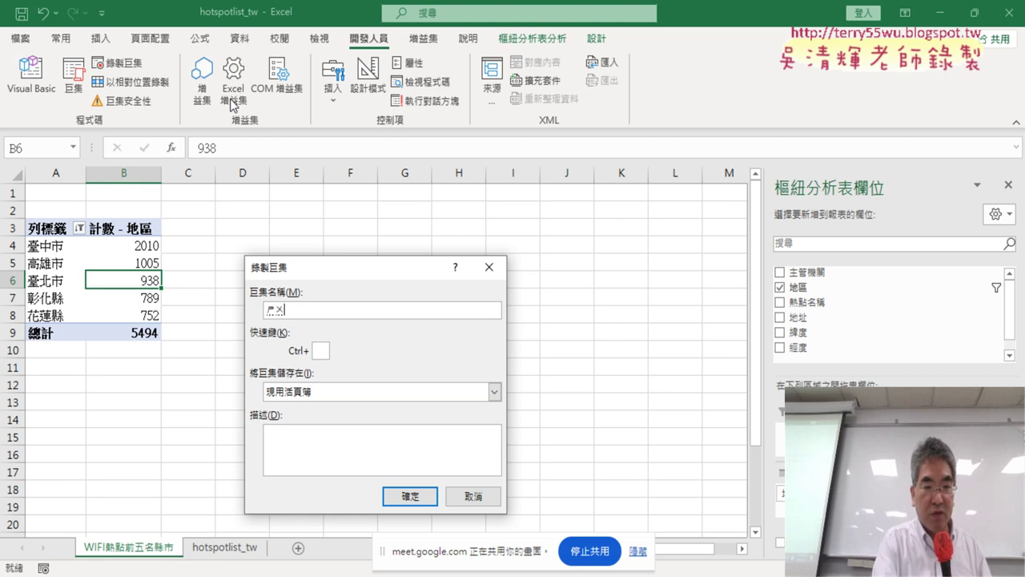
{"action": "type", "text": "紐"}
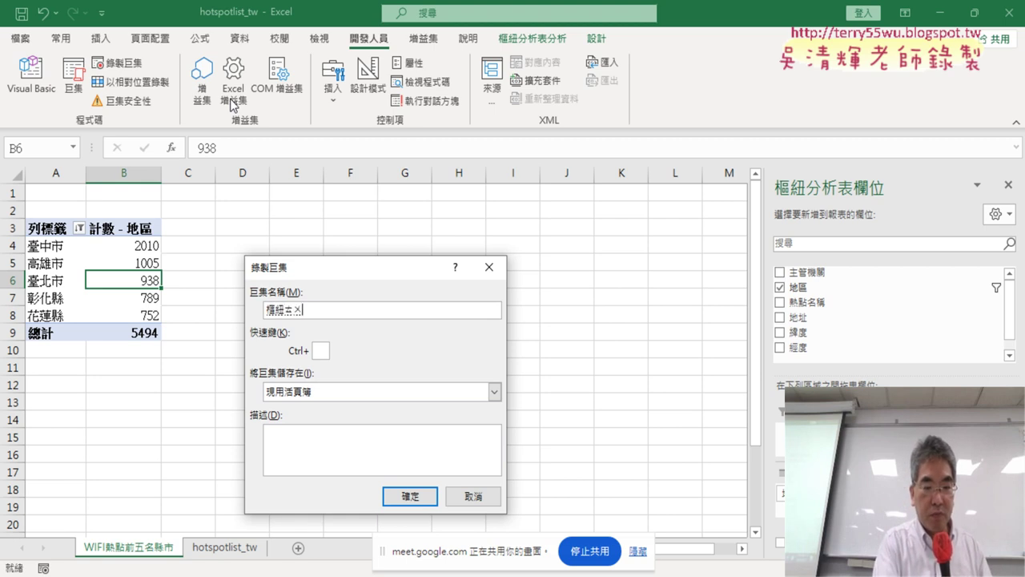
{"action": "type", "text": "圖"}
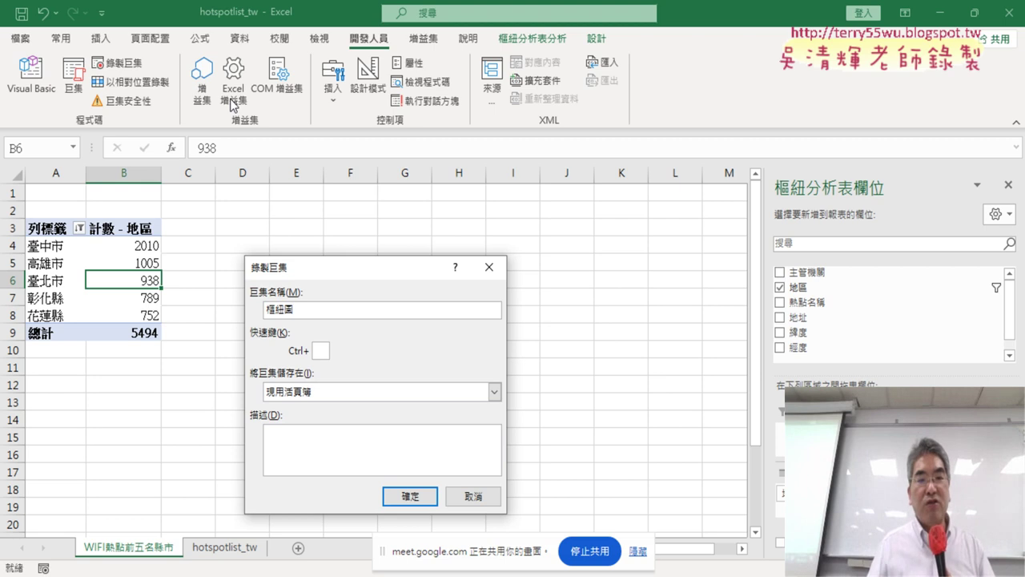
{"action": "left_click", "coordinate": [415, 496]}
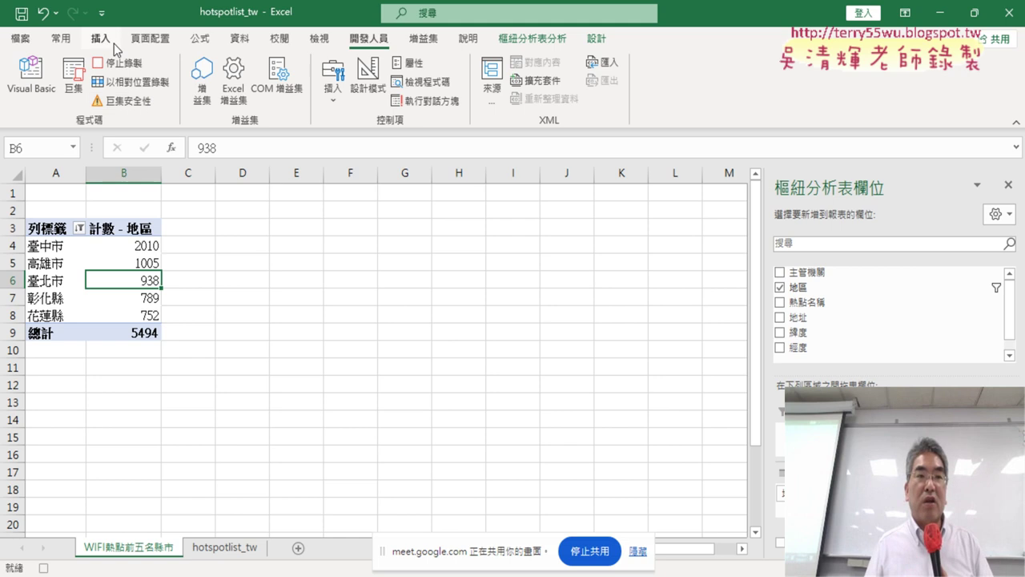
Insert a Clustered Column pivot chart of the top-five county counts.
{"action": "left_click", "coordinate": [545, 46]}
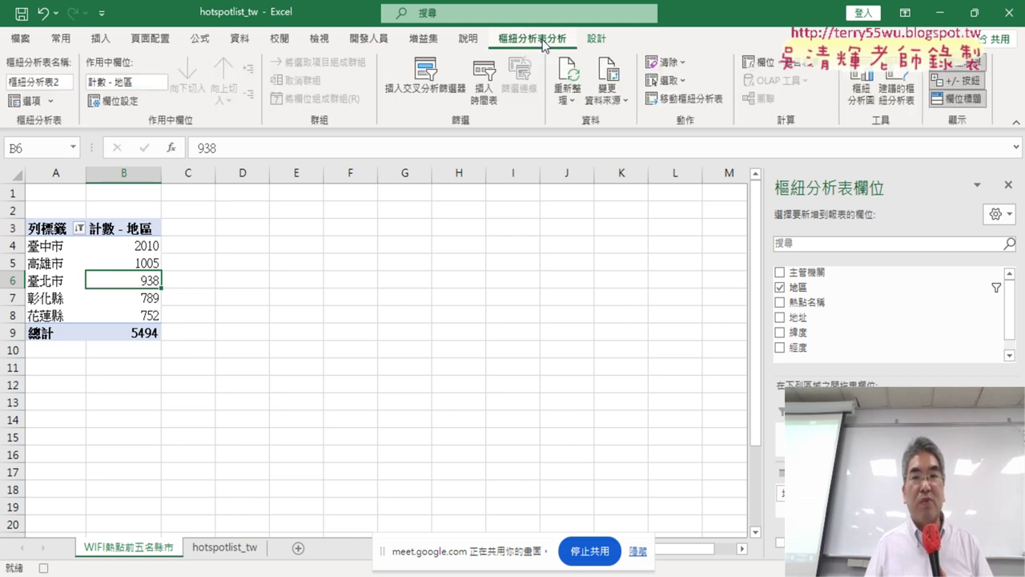
{"action": "left_click", "coordinate": [864, 80]}
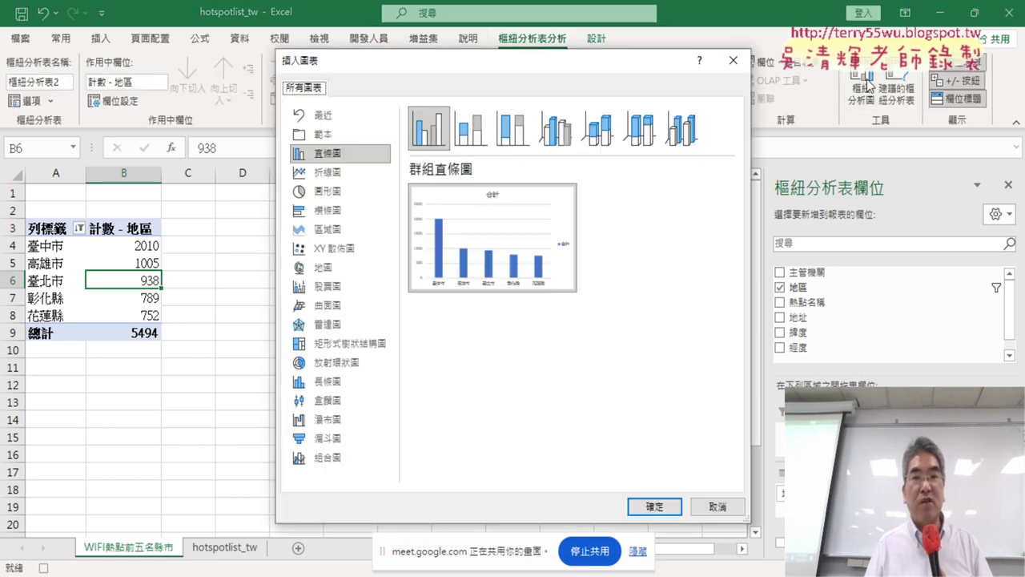
{"action": "mouse_move", "coordinate": [487, 267]}
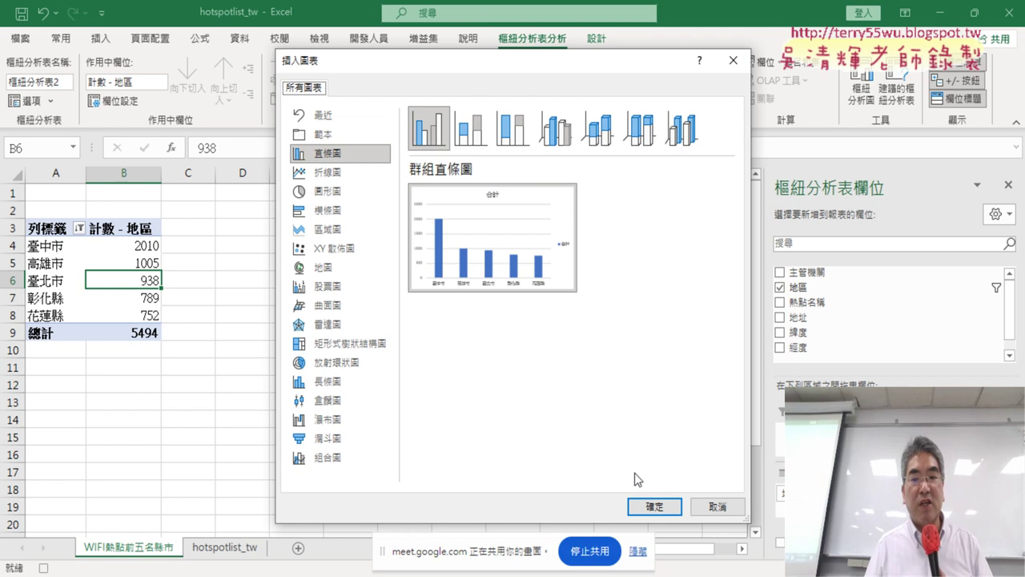
{"action": "left_click", "coordinate": [655, 506]}
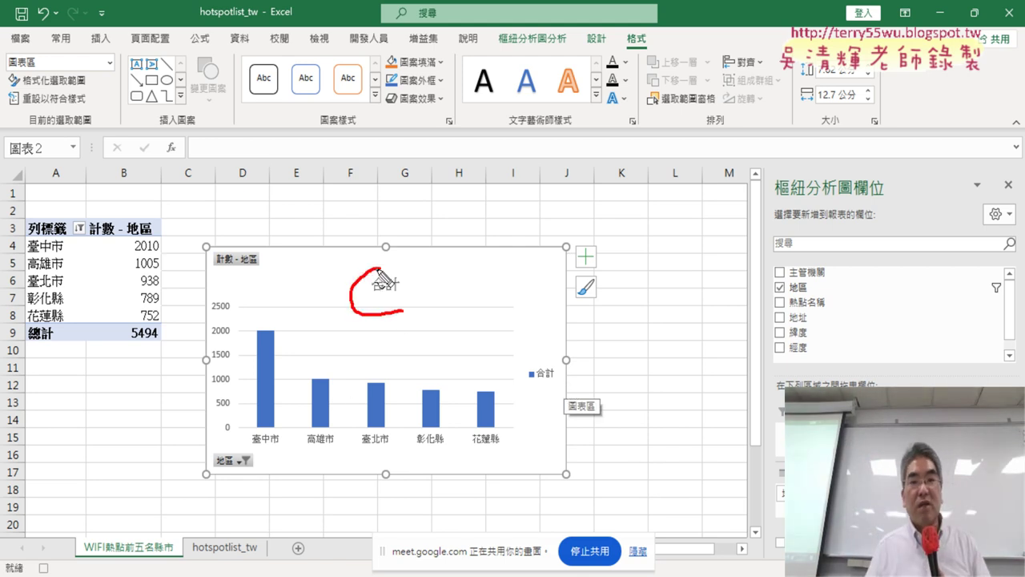
Point out the chart's 合計 title and 合計 legend.
{"action": "left_click_drag", "start_coordinate": [393, 268], "coordinate": [407, 282]}
{"action": "left_click_drag", "start_coordinate": [552, 354], "coordinate": [547, 410]}
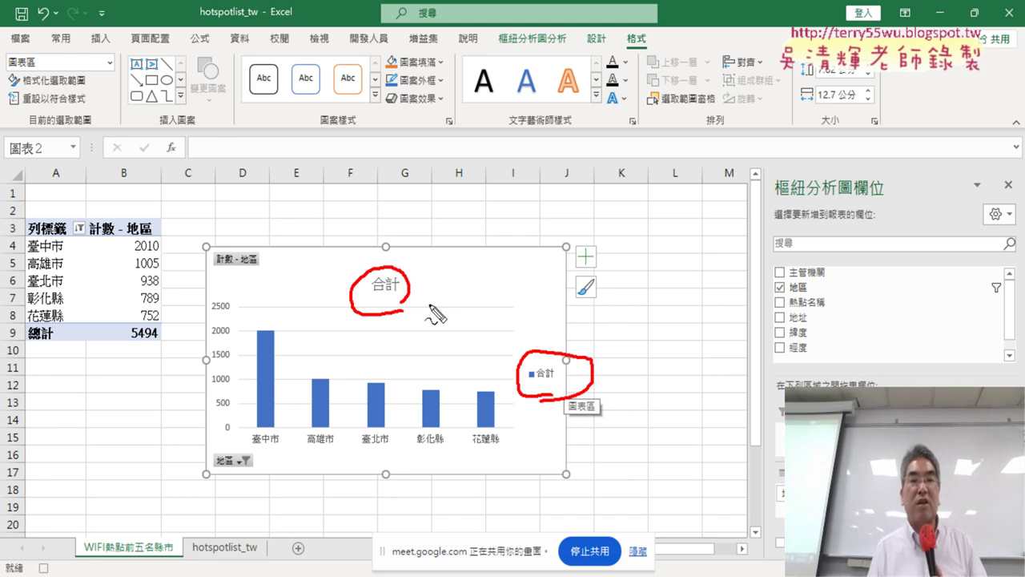
{"action": "key", "text": "Escape"}
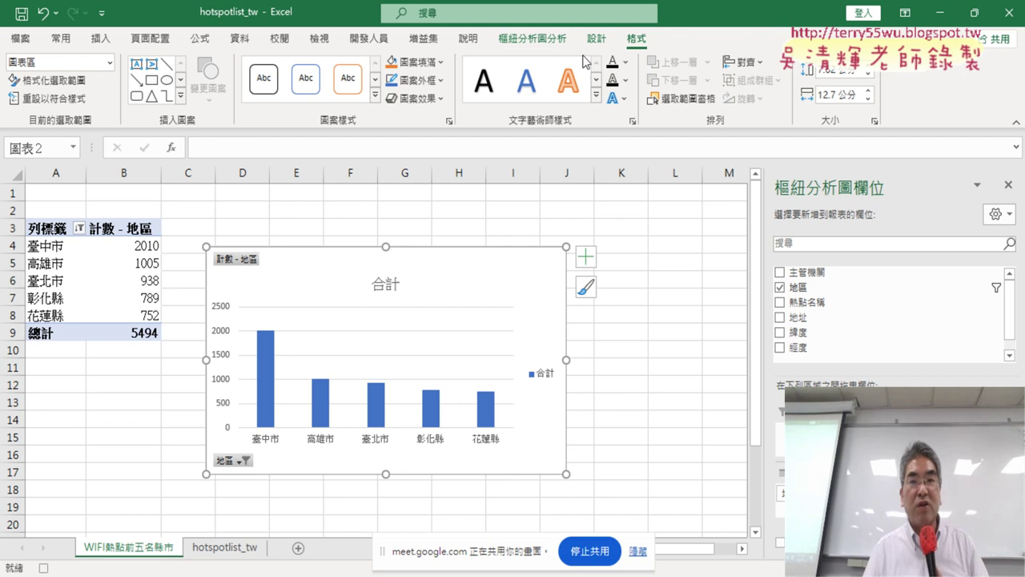
Stop recording the 樞紐圖 macro and delete the pivot chart it produced.
{"action": "left_click", "coordinate": [371, 41]}
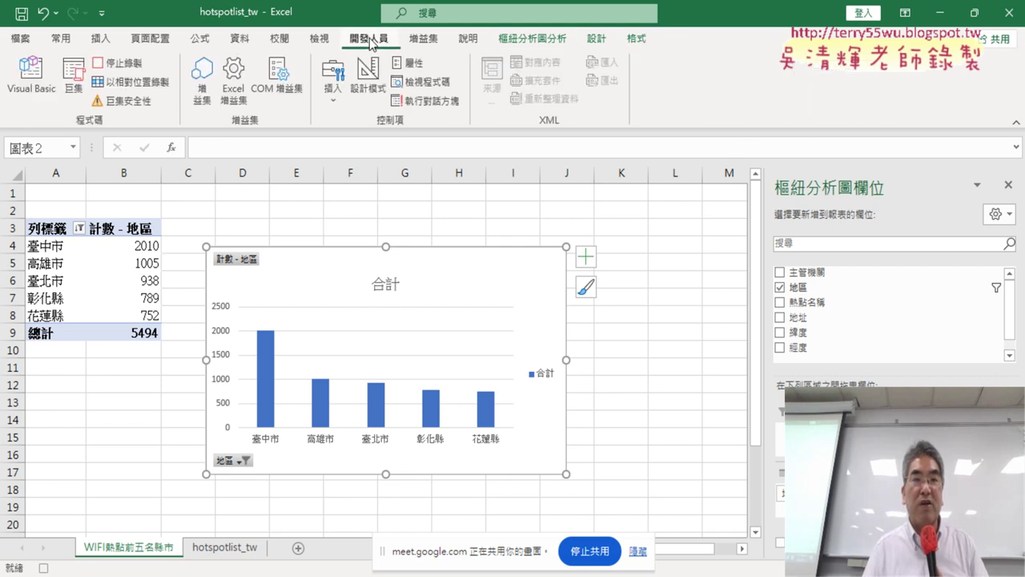
{"action": "left_click", "coordinate": [124, 65]}
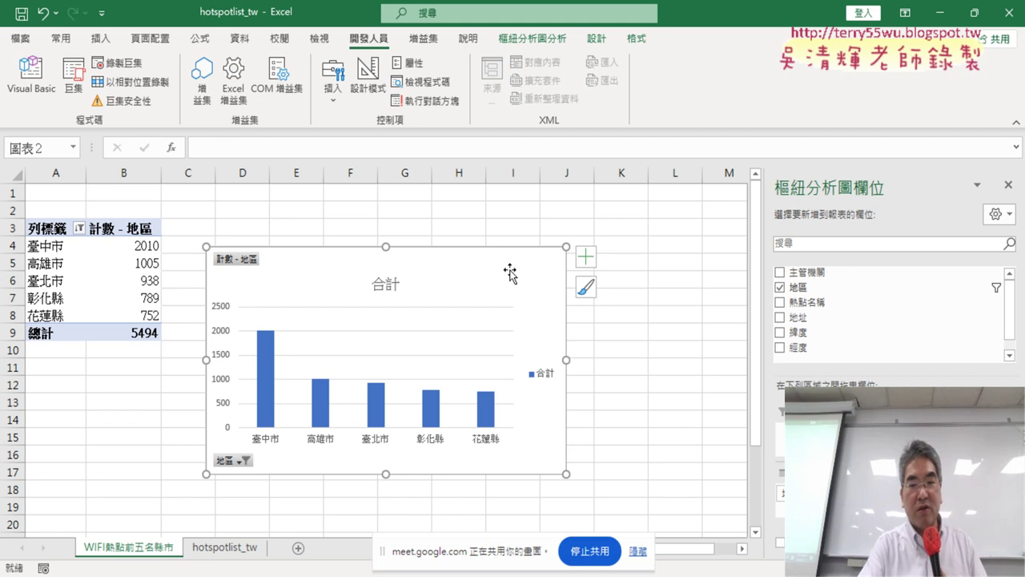
{"action": "key", "text": "Delete"}
Run the 樞紐圖 macro from the macro list and delete the pivot chart it draws.
{"action": "left_click", "coordinate": [74, 80]}
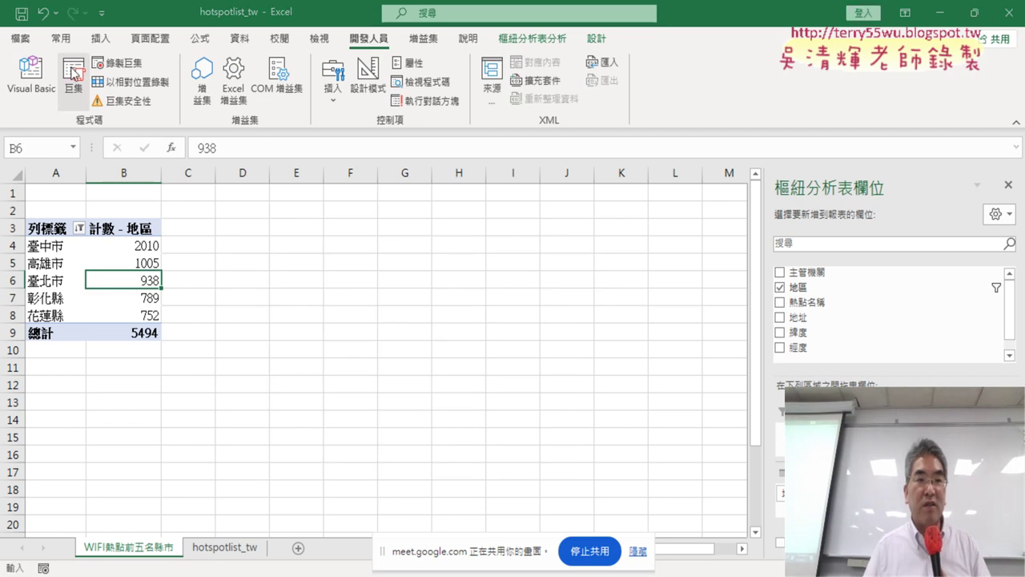
{"action": "left_click", "coordinate": [256, 304]}
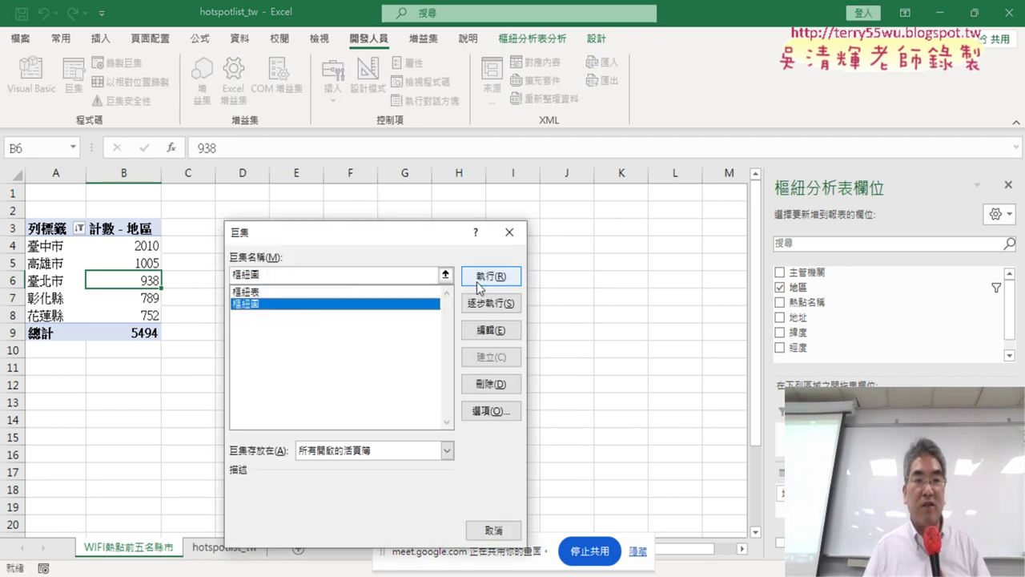
{"action": "left_click", "coordinate": [481, 278]}
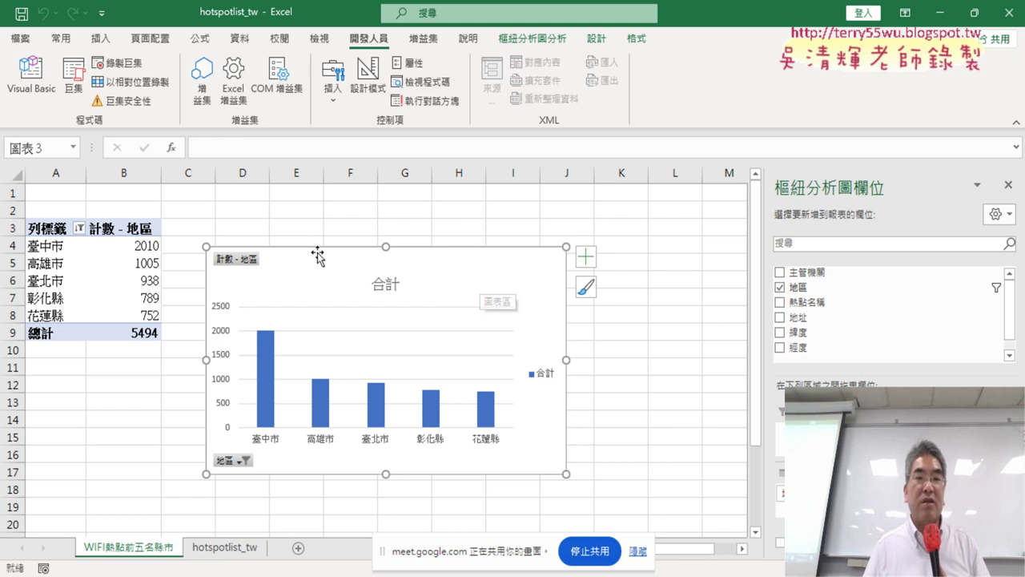
{"action": "key", "text": "Delete"}
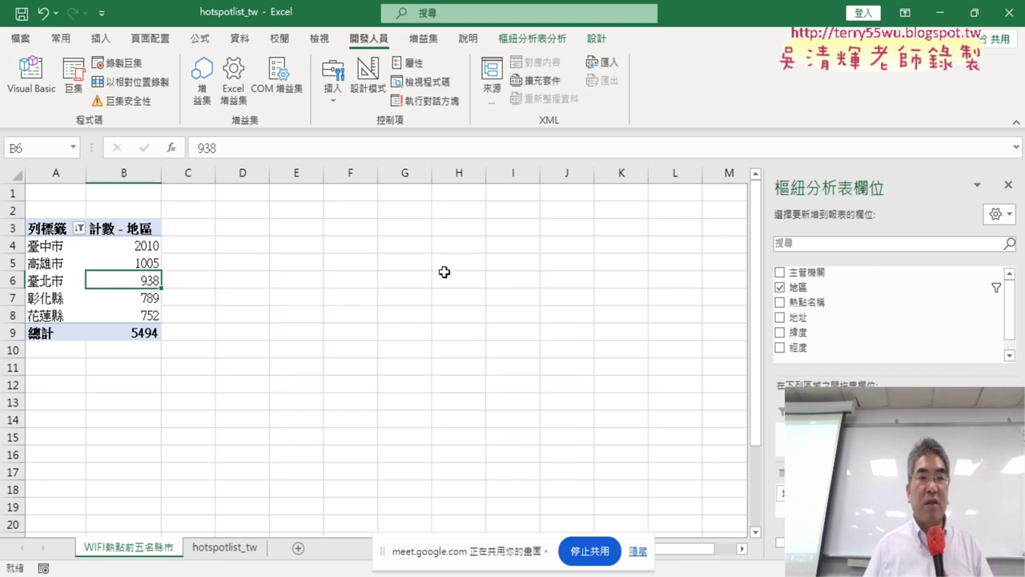
Run 樞紐圖 a second time, delete the redrawn chart, and reopen the macro list.
{"action": "left_click", "coordinate": [74, 80]}
{"action": "left_click", "coordinate": [271, 308]}
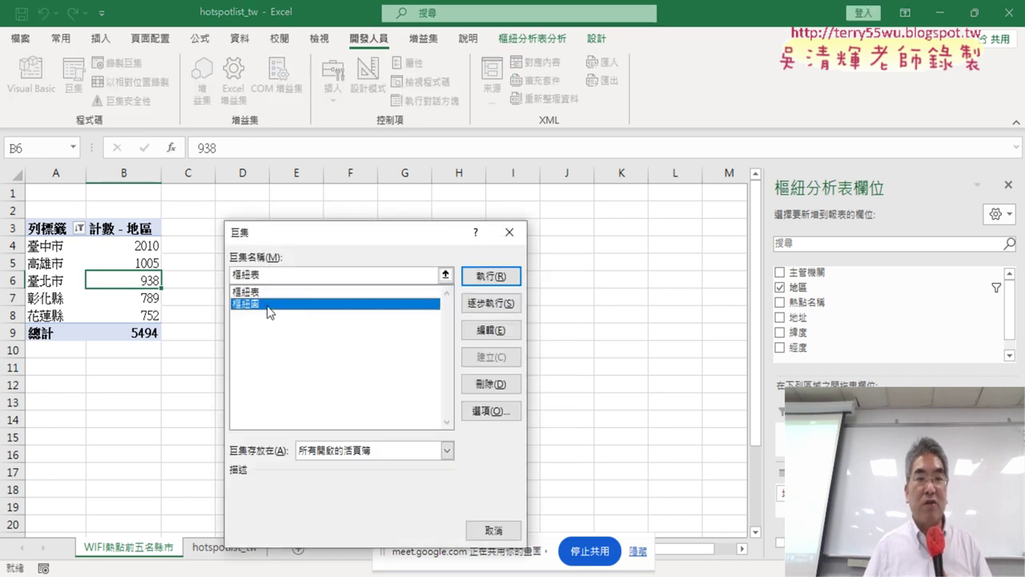
{"action": "left_click", "coordinate": [478, 279]}
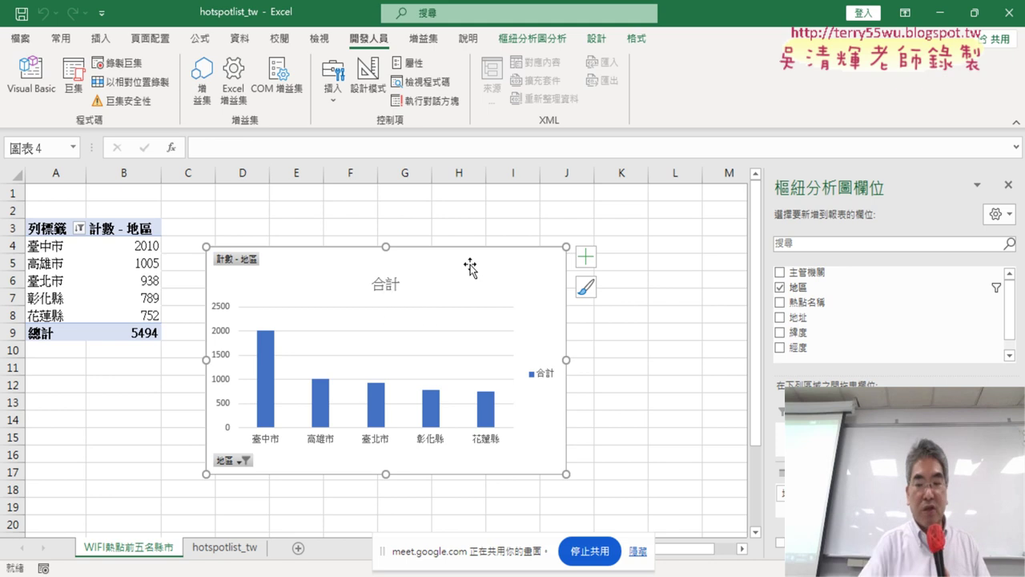
{"action": "key", "text": "Delete"}
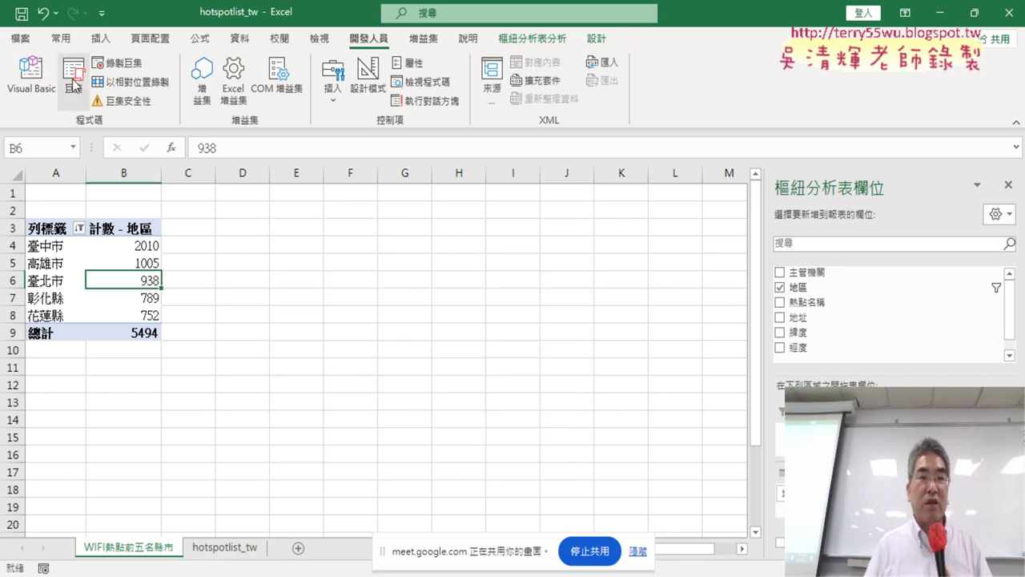
{"action": "left_click", "coordinate": [73, 82]}
Open the 樞紐圖 macro's code in the VBA editor from the Macros dialog.
{"action": "left_click", "coordinate": [257, 305]}
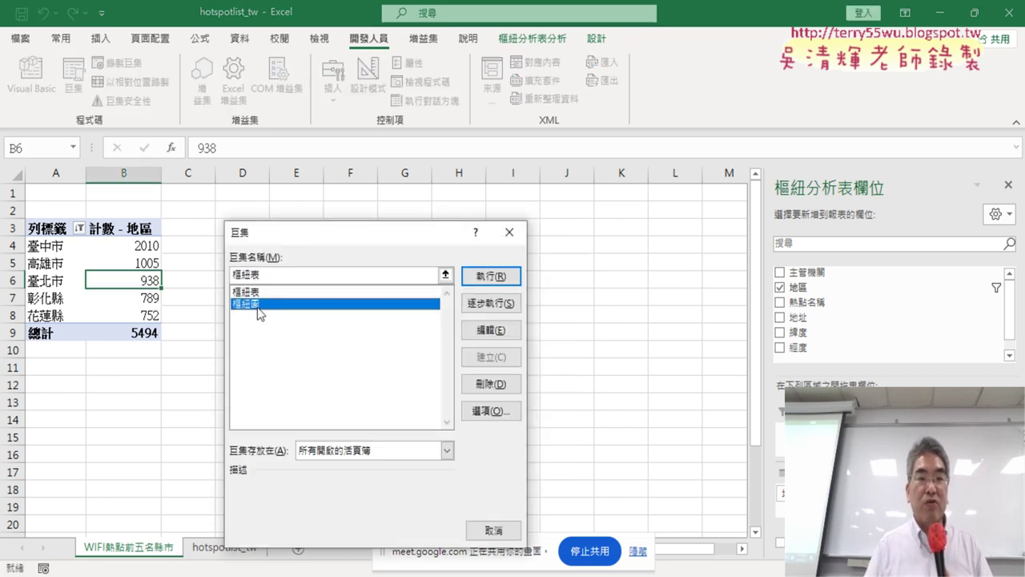
{"action": "left_click", "coordinate": [493, 330]}
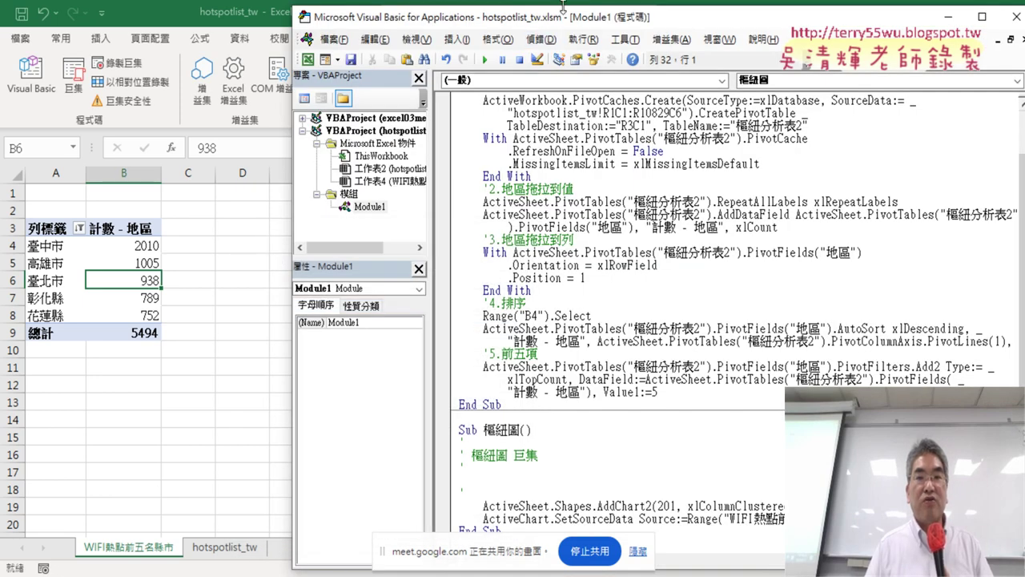
{"action": "mouse_move", "coordinate": [564, 18]}
{"action": "left_mouse_down"}
{"action": "mouse_move", "coordinate": [564, 87]}
{"action": "mouse_move", "coordinate": [455, 16]}
{"action": "left_mouse_up"}
Delete the recorded comment and blank lines under Sub 樞紐圖().
{"action": "scroll", "coordinate": [489, 352], "scroll_direction": "down", "scroll_amount": 1}
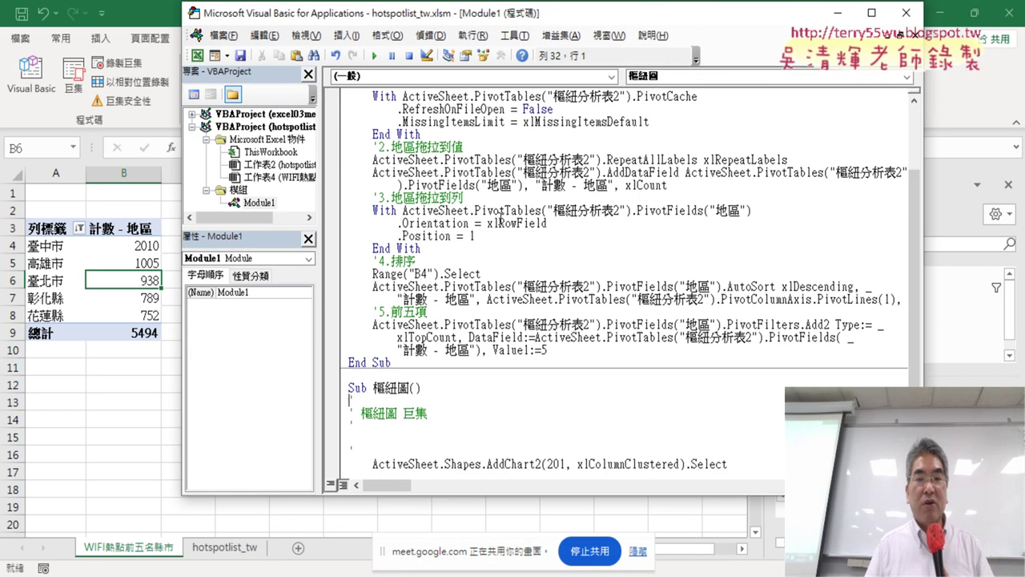
{"action": "scroll", "coordinate": [489, 353], "scroll_direction": "down", "scroll_amount": 1}
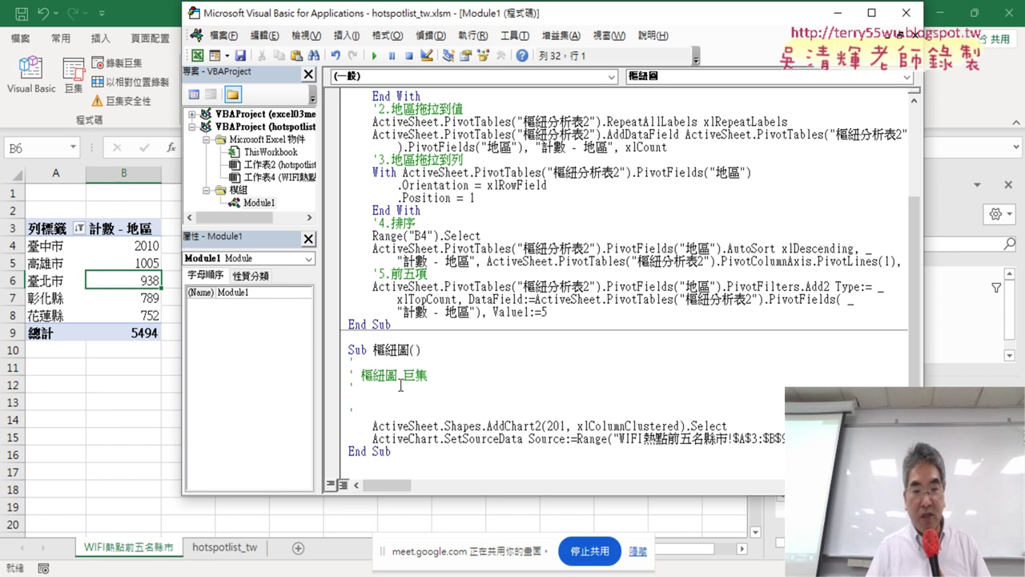
{"action": "left_click_drag", "start_coordinate": [397, 411], "coordinate": [358, 363]}
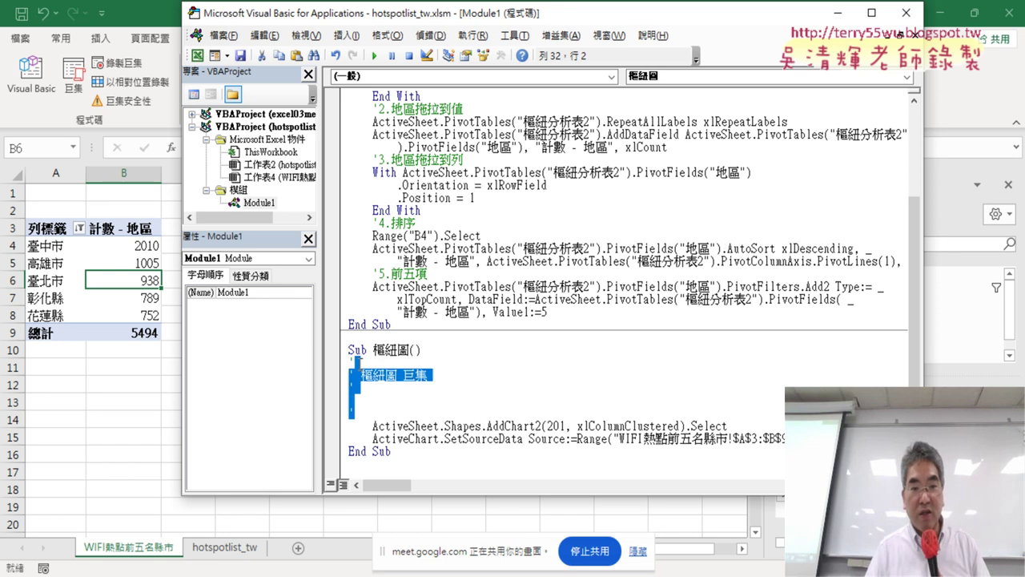
{"action": "key", "text": "Delete"}
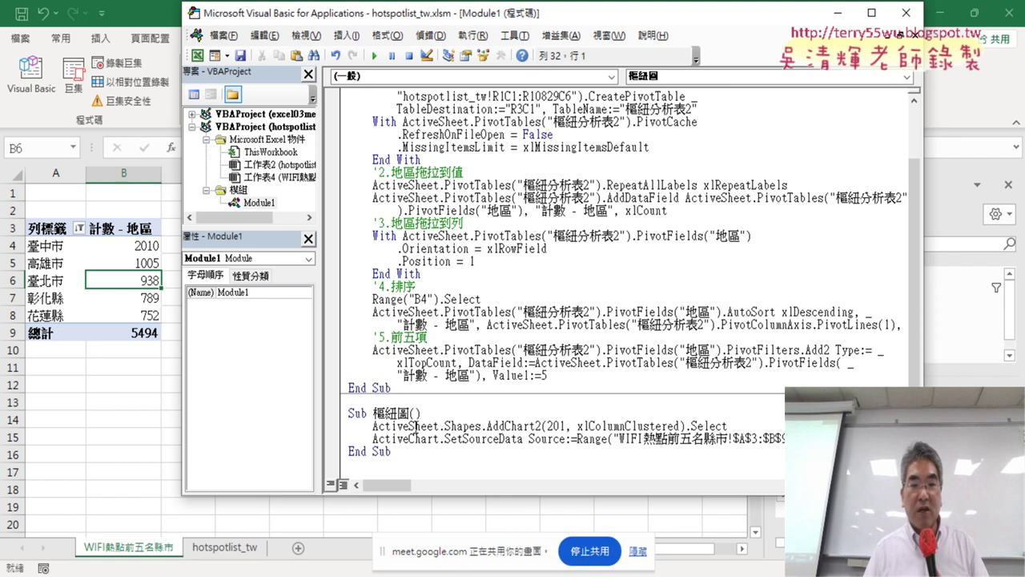
{"action": "left_click_drag", "start_coordinate": [375, 427], "coordinate": [433, 427]}
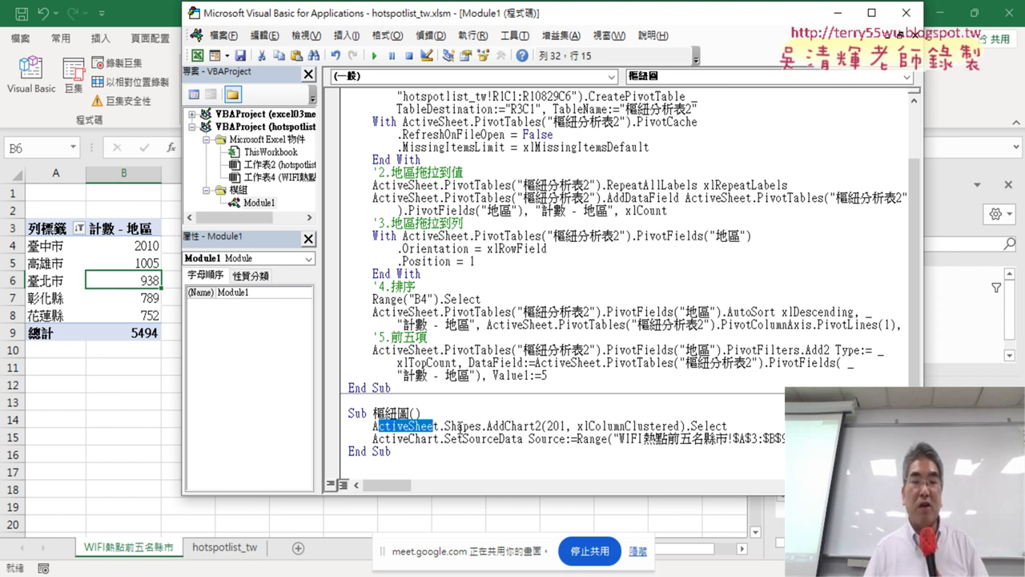
{"action": "left_click_drag", "start_coordinate": [487, 427], "coordinate": [542, 427]}
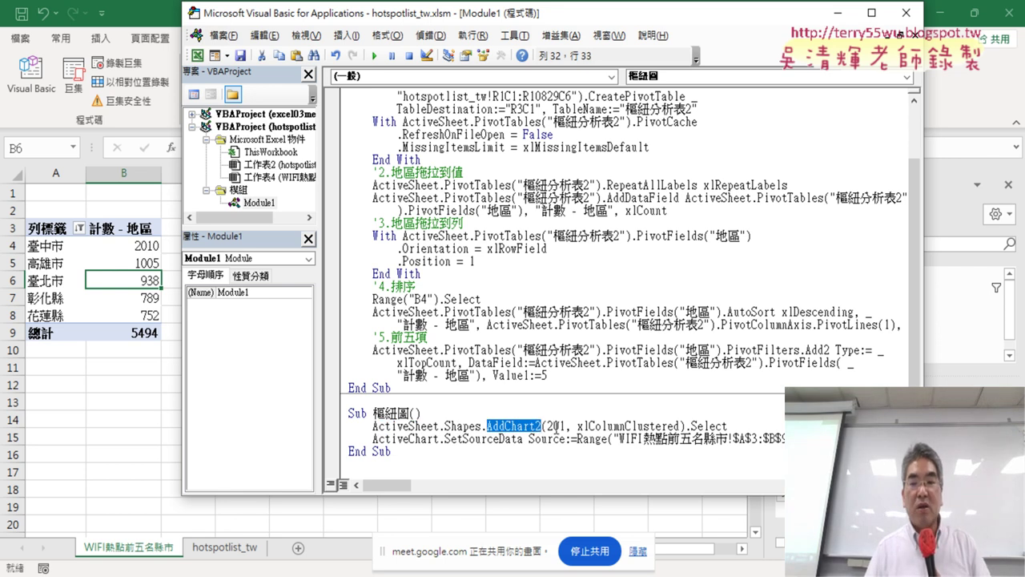
{"action": "left_click_drag", "start_coordinate": [547, 427], "coordinate": [673, 426]}
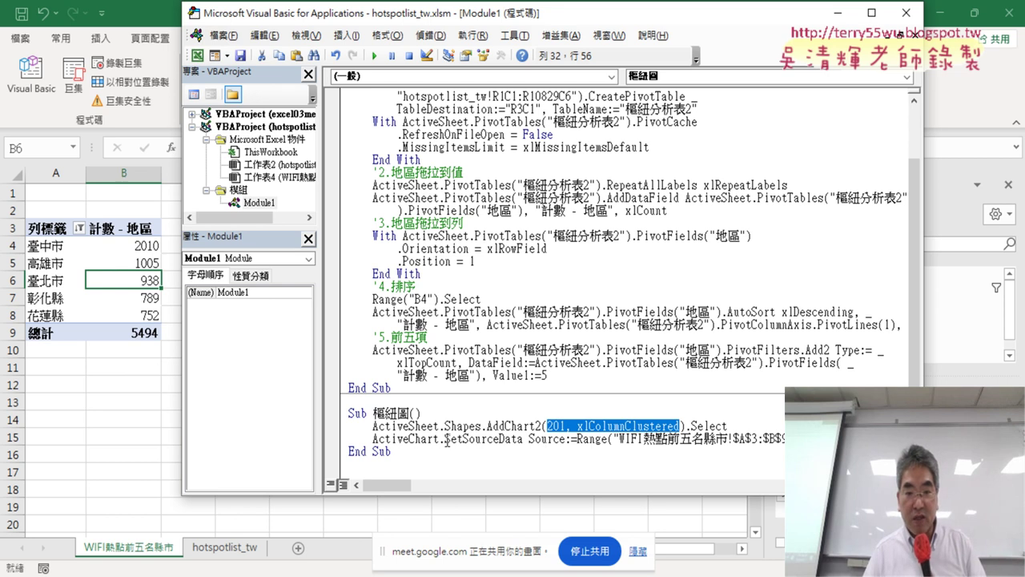
{"action": "left_click_drag", "start_coordinate": [445, 439], "coordinate": [524, 439]}
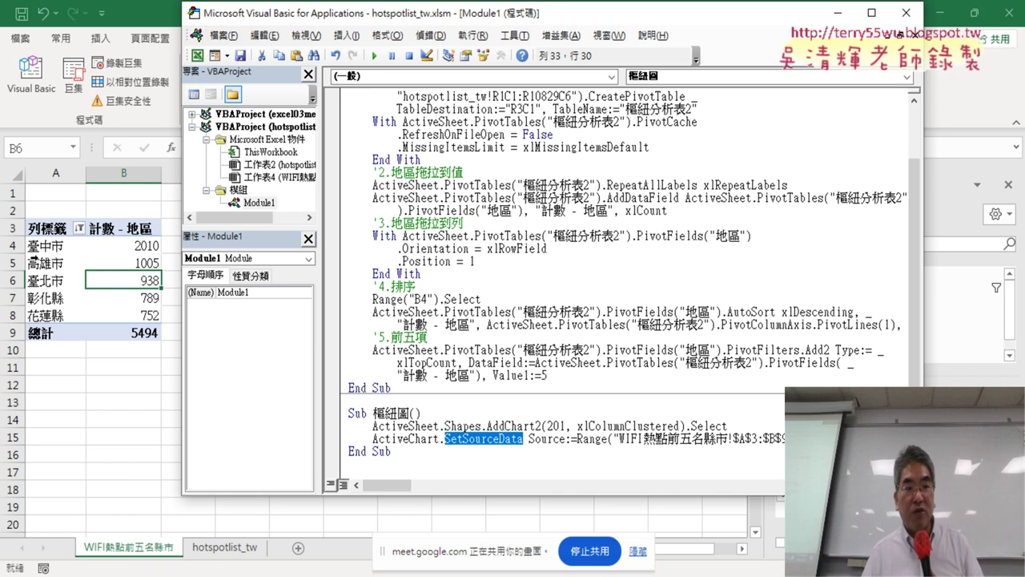
{"action": "mouse_move", "coordinate": [144, 337]}
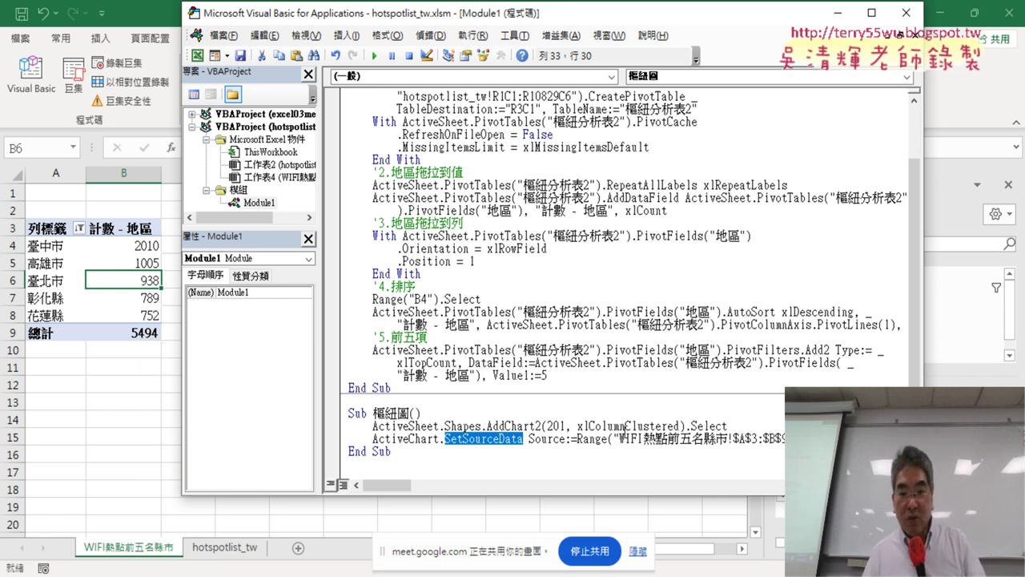
{"action": "left_click_drag", "start_coordinate": [620, 440], "coordinate": [732, 440]}
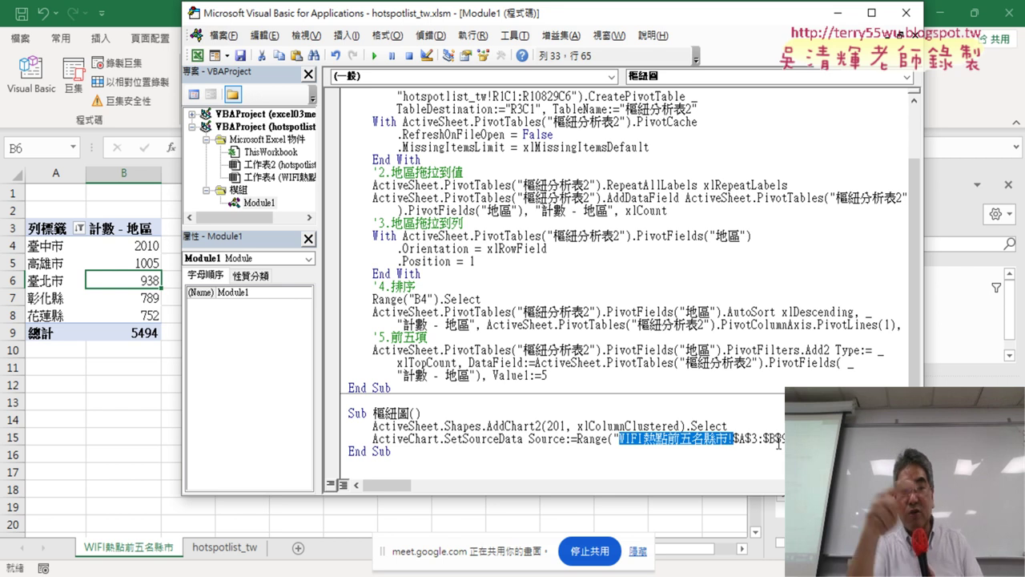
Remove WIFI熱點前五名縣市! and the four $ signs so SetSourceData reads Range("A3:B9").
{"action": "key", "text": "Delete"}
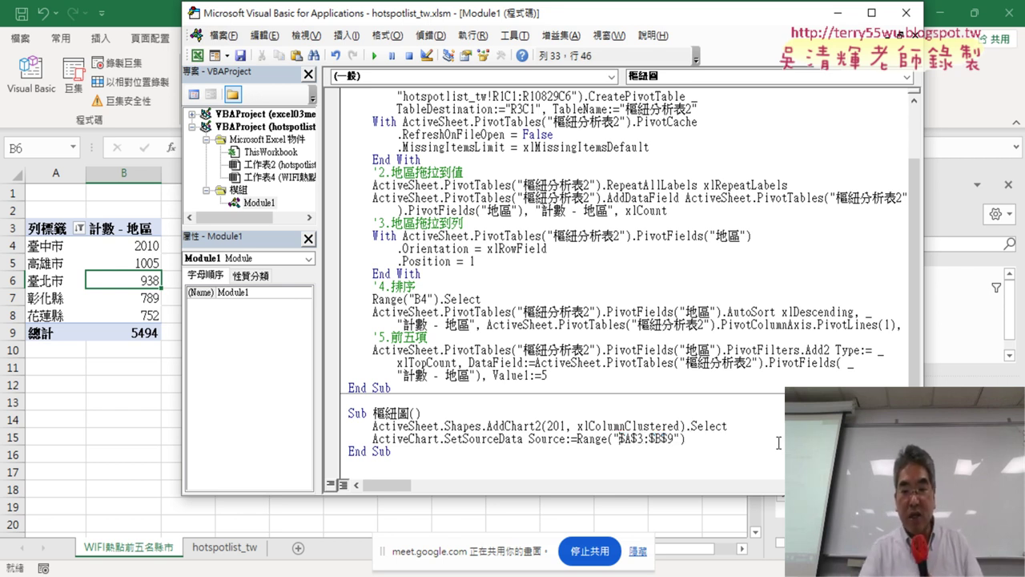
{"action": "key", "text": "Delete"}
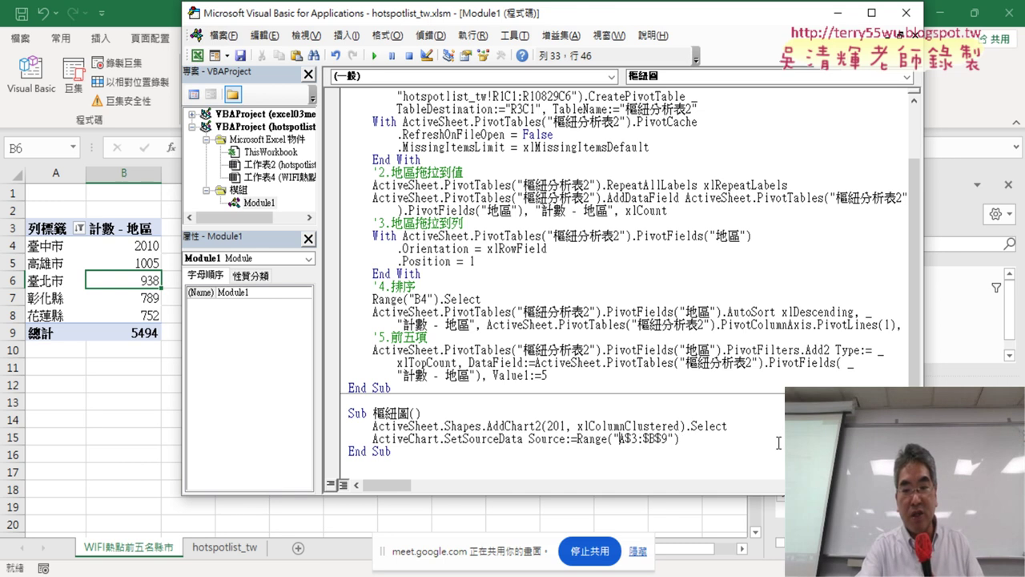
{"action": "key", "text": "Delete"}
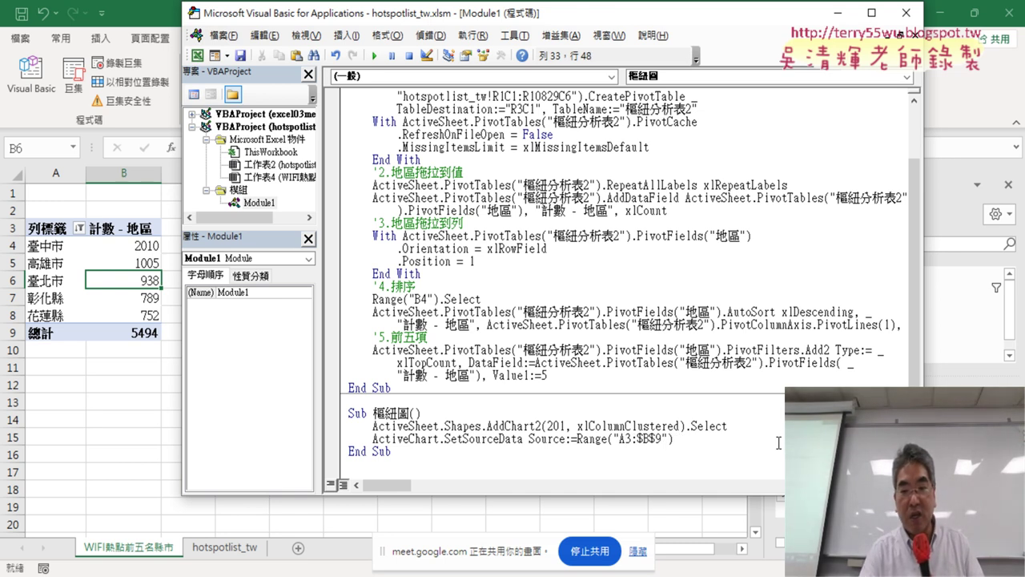
{"action": "key", "text": "Delete"}
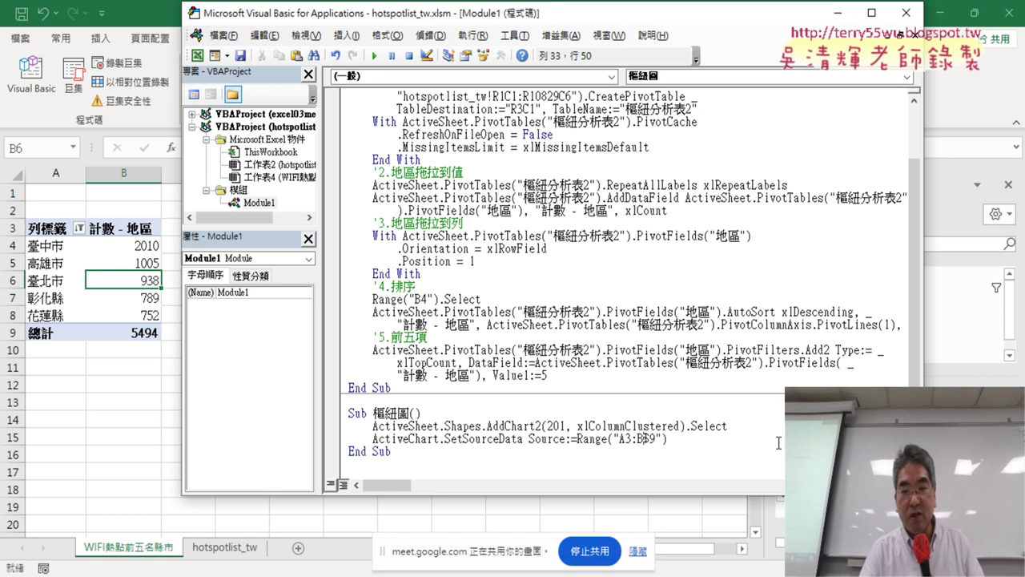
{"action": "key", "text": "Delete"}
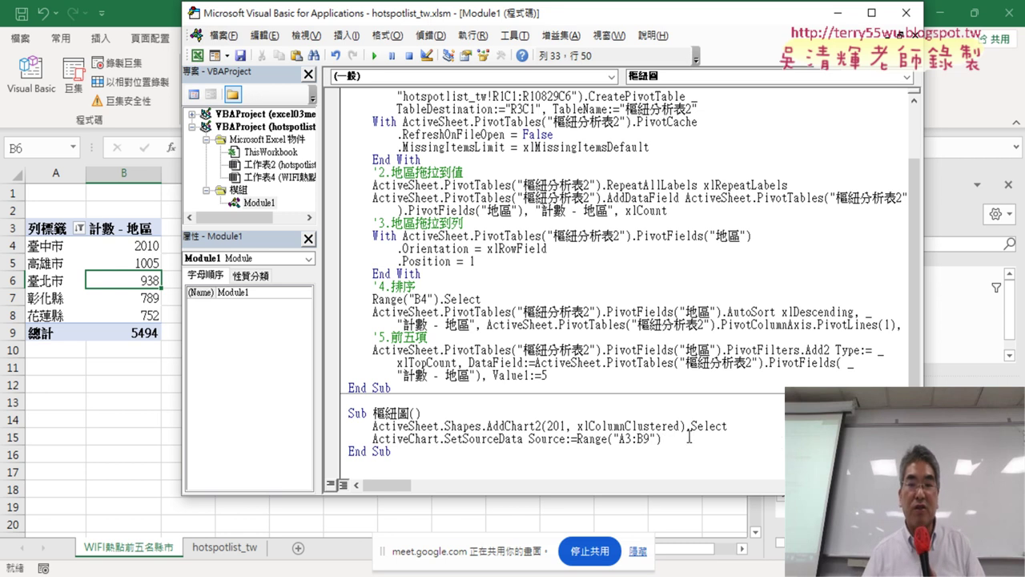
{"action": "left_click_drag", "start_coordinate": [689, 437], "coordinate": [578, 436]}
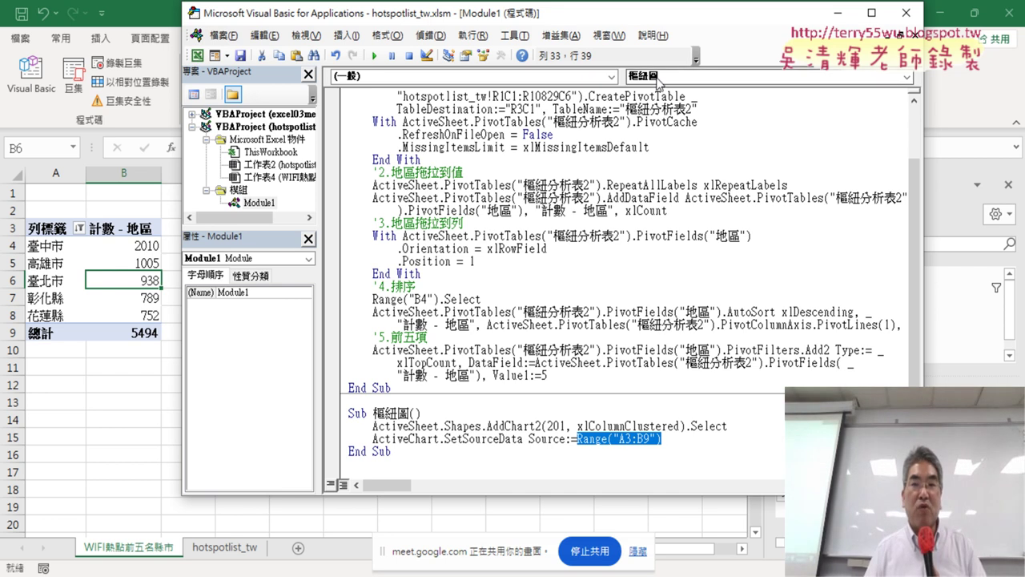
{"action": "left_click_drag", "start_coordinate": [635, 22], "coordinate": [881, 49]}
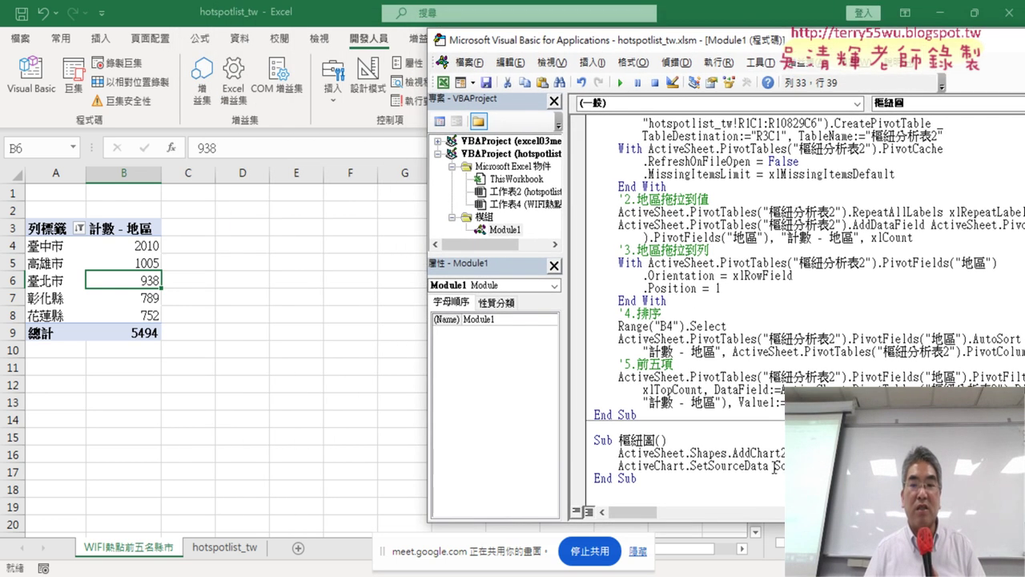
Test-run the edited macro, delete its chart, and add a blank line after SetSourceData.
{"action": "left_click", "coordinate": [620, 83]}
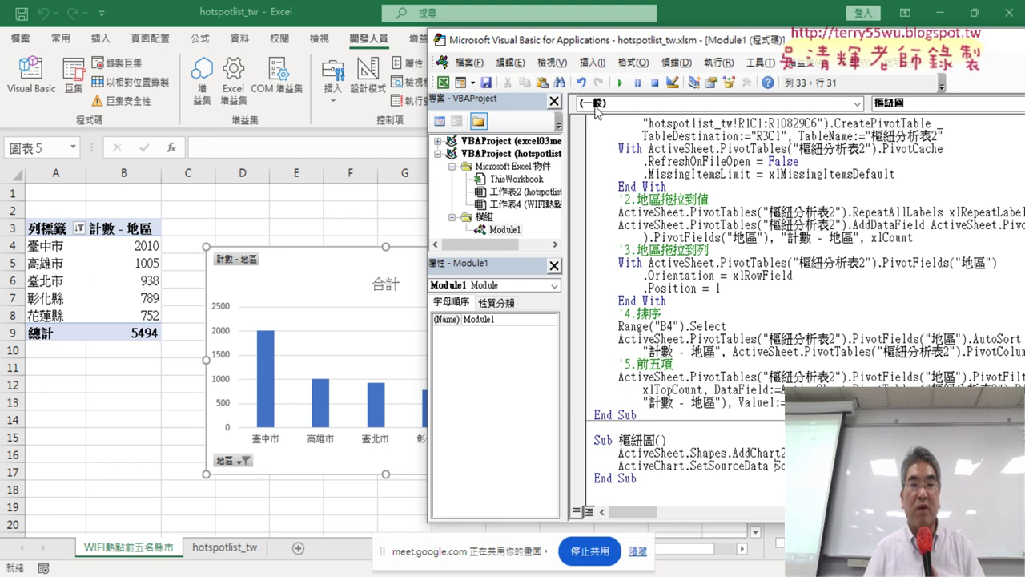
{"action": "left_click", "coordinate": [324, 263]}
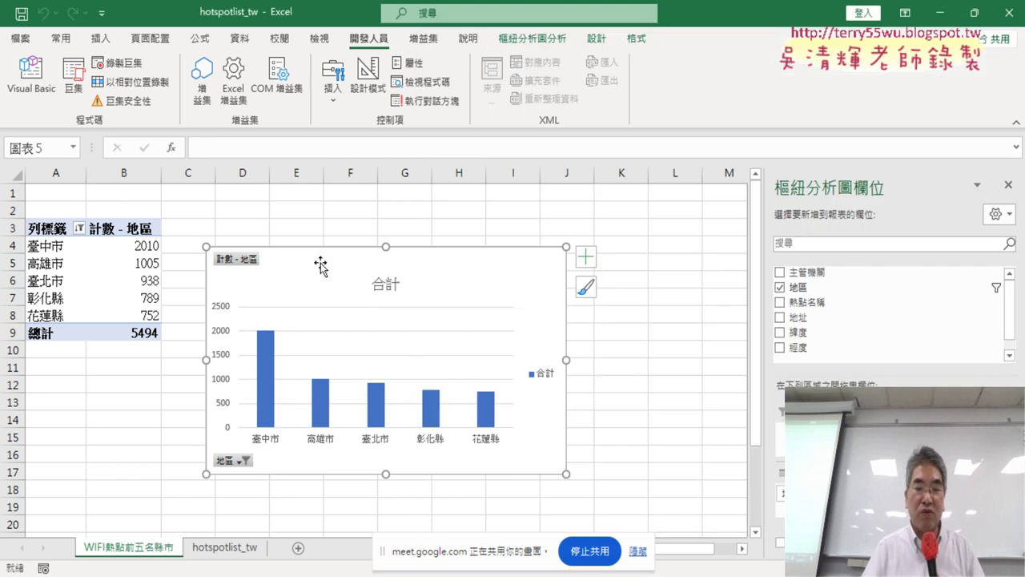
{"action": "key", "text": "Delete"}
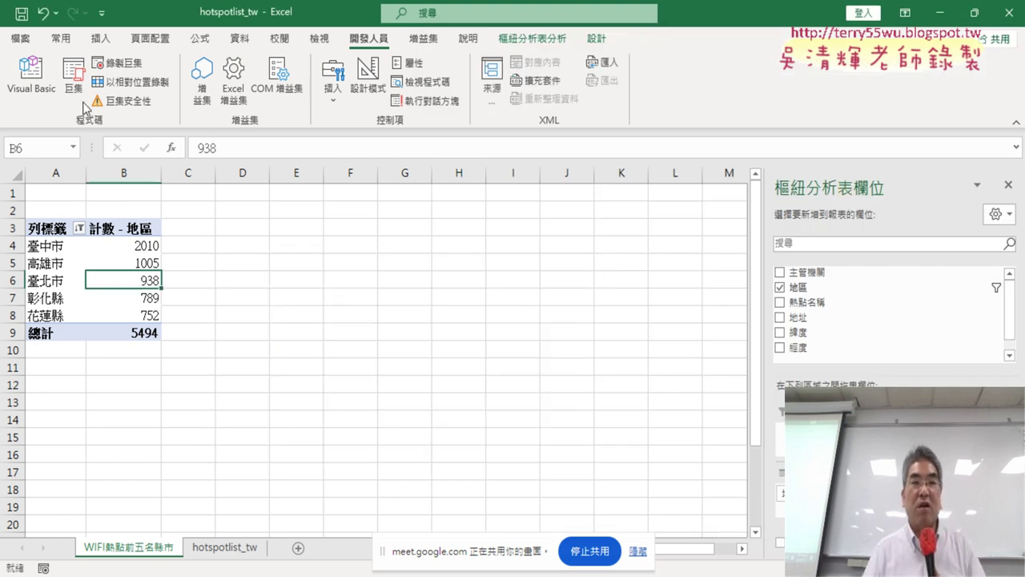
{"action": "left_click", "coordinate": [32, 77]}
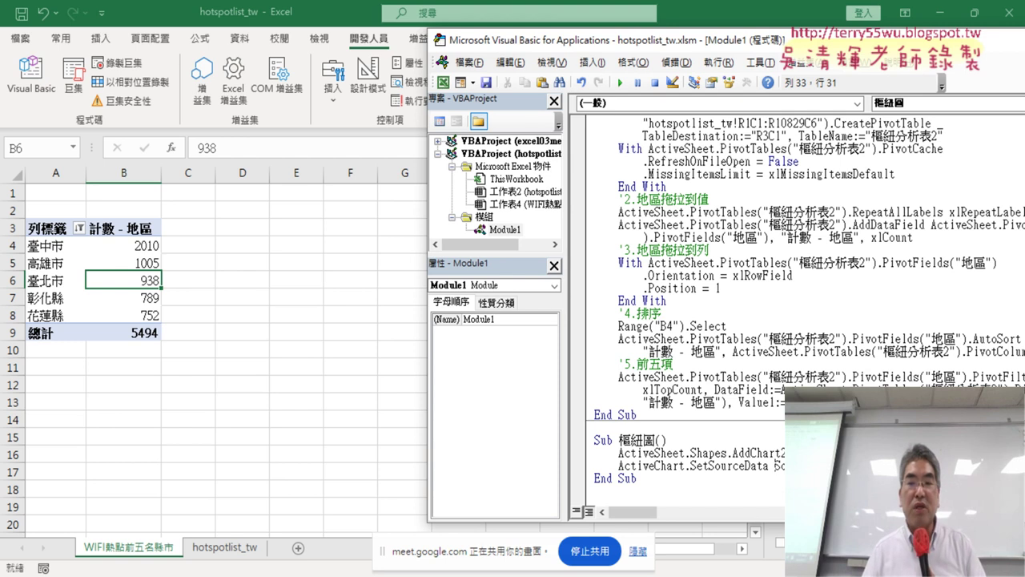
{"action": "key", "text": "Return"}
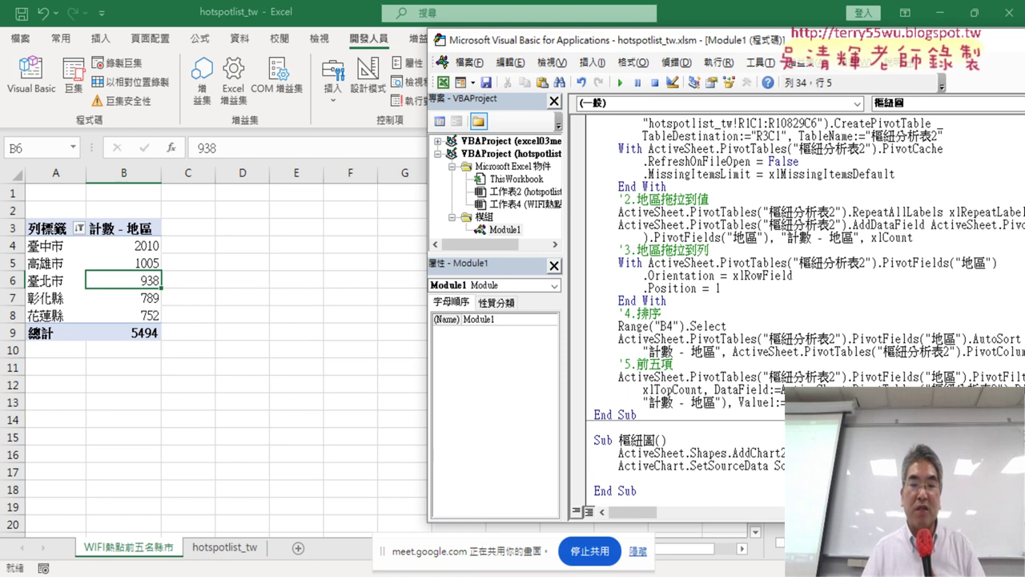
Switch to Chrome and bring up the 臺北市住宅竊盜點位資訊 notes document.
{"action": "left_click", "coordinate": [368, 500]}
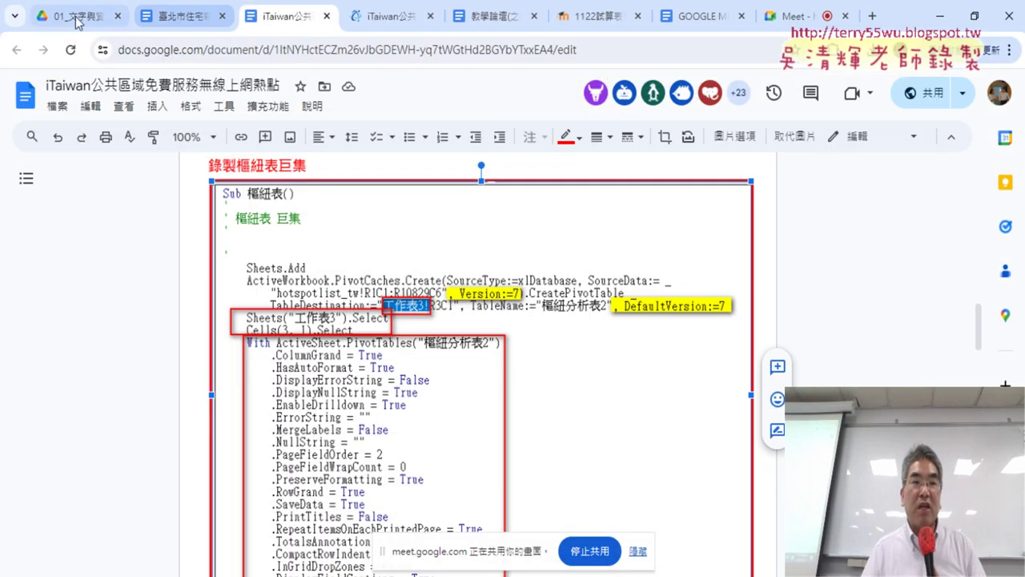
{"action": "left_click", "coordinate": [78, 22]}
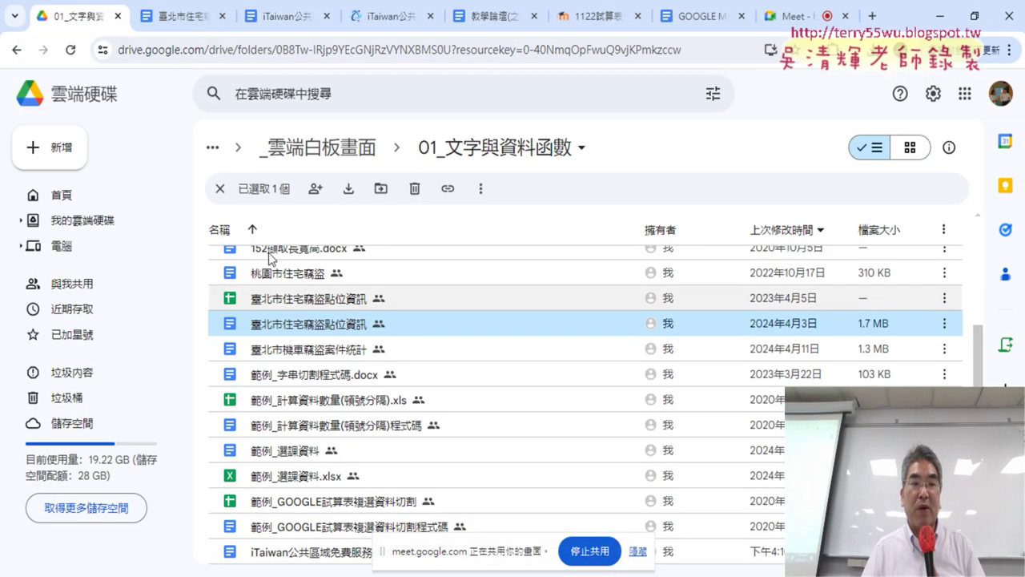
{"action": "scroll", "coordinate": [272, 264], "scroll_direction": "up", "scroll_amount": 2}
{"action": "scroll", "coordinate": [280, 320], "scroll_direction": "down", "scroll_amount": 2}
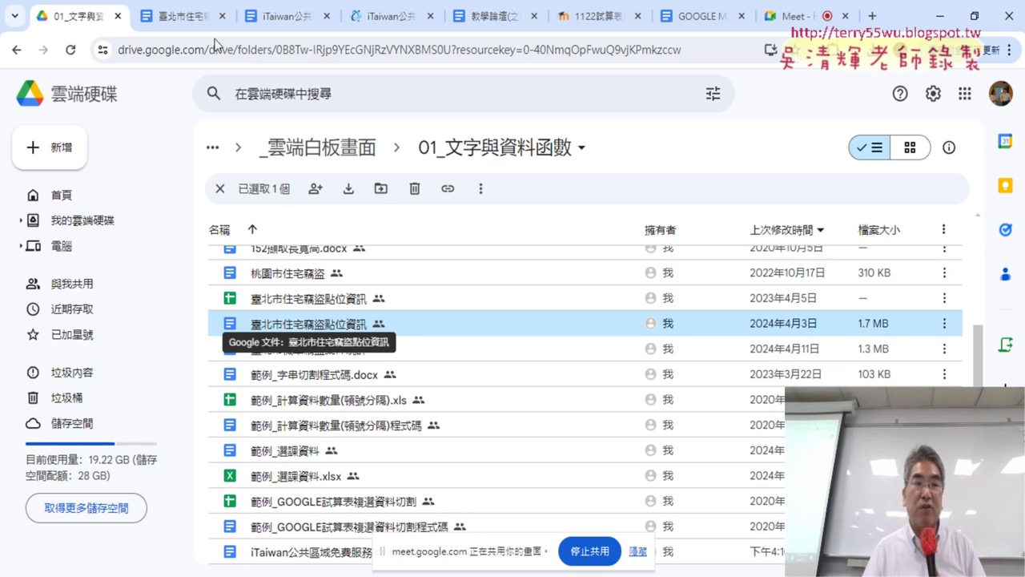
{"action": "left_click", "coordinate": [194, 8]}
Select the Sub 樞紐圖() code from '2.修改標題名稱與字型樣式 through HasLegend = 0.
{"action": "scroll", "coordinate": [577, 323], "scroll_direction": "down", "scroll_amount": 4}
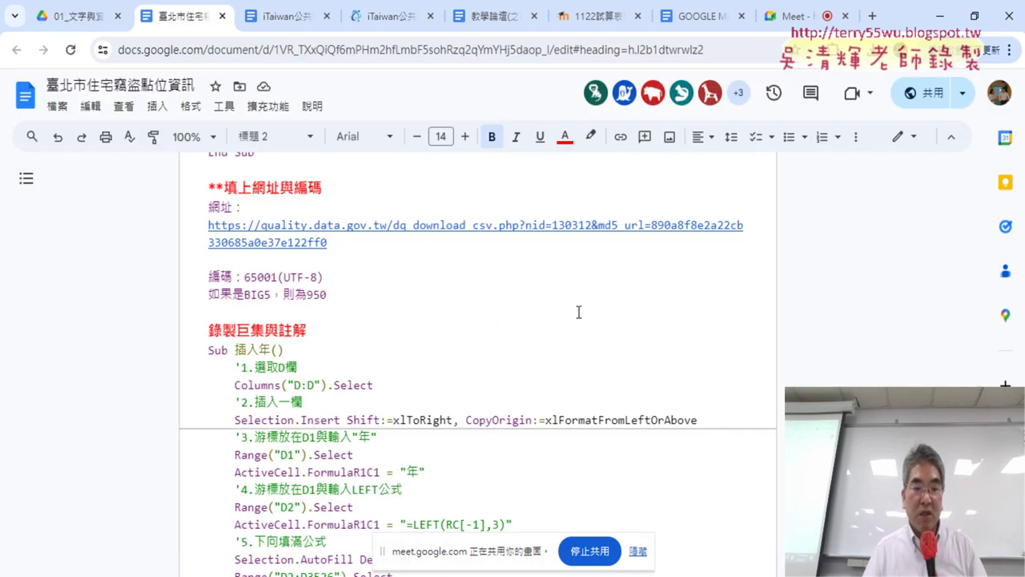
{"action": "scroll", "coordinate": [578, 320], "scroll_direction": "down", "scroll_amount": 4}
{"action": "scroll", "coordinate": [578, 316], "scroll_direction": "down", "scroll_amount": 4}
{"action": "scroll", "coordinate": [580, 307], "scroll_direction": "down", "scroll_amount": 3}
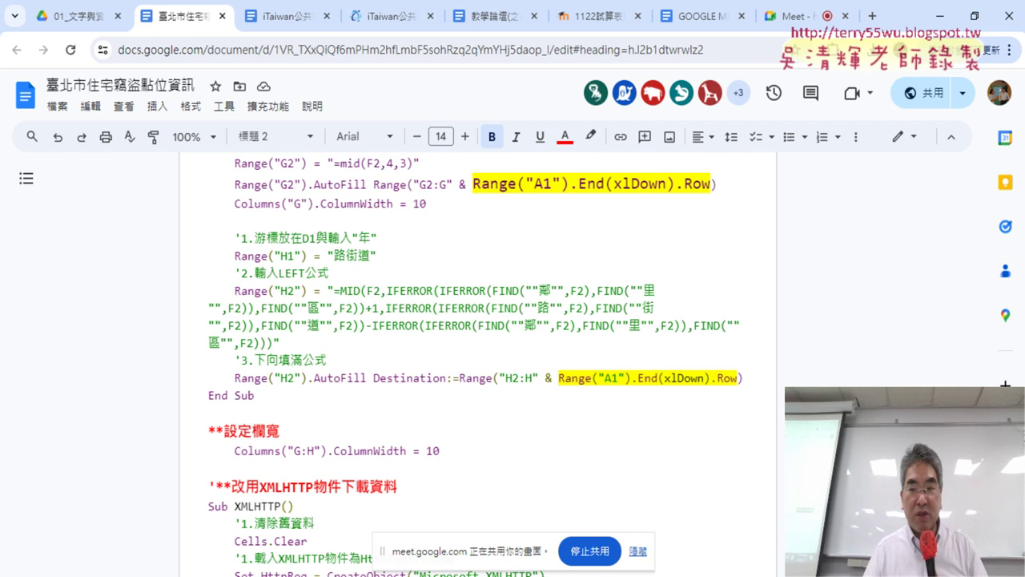
{"action": "scroll", "coordinate": [479, 360], "scroll_direction": "down", "scroll_amount": 3}
{"action": "scroll", "coordinate": [479, 361], "scroll_direction": "down", "scroll_amount": 3}
{"action": "scroll", "coordinate": [478, 361], "scroll_direction": "down", "scroll_amount": 3}
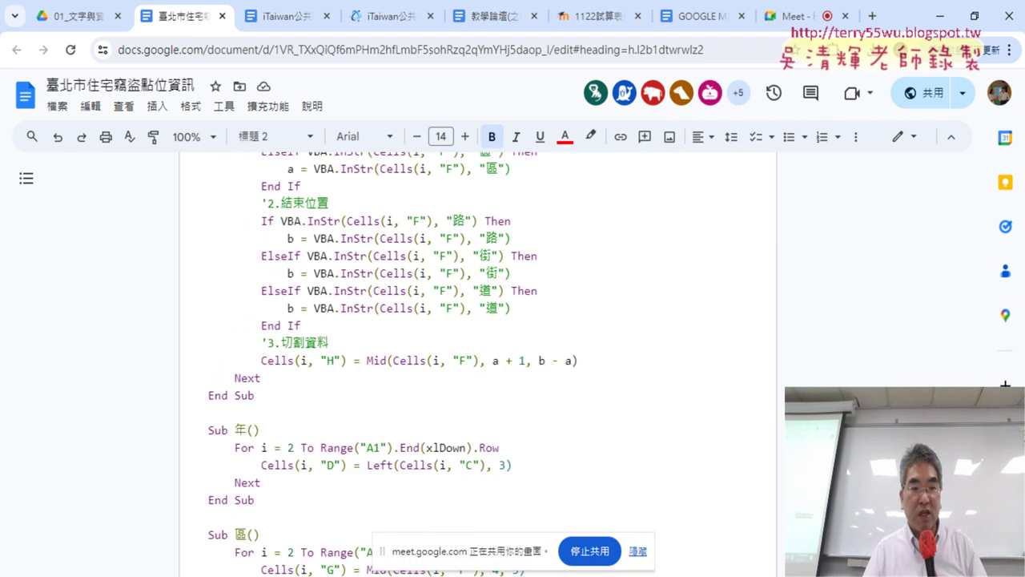
{"action": "scroll", "coordinate": [479, 361], "scroll_direction": "down", "scroll_amount": 3}
{"action": "scroll", "coordinate": [478, 360], "scroll_direction": "down", "scroll_amount": 2}
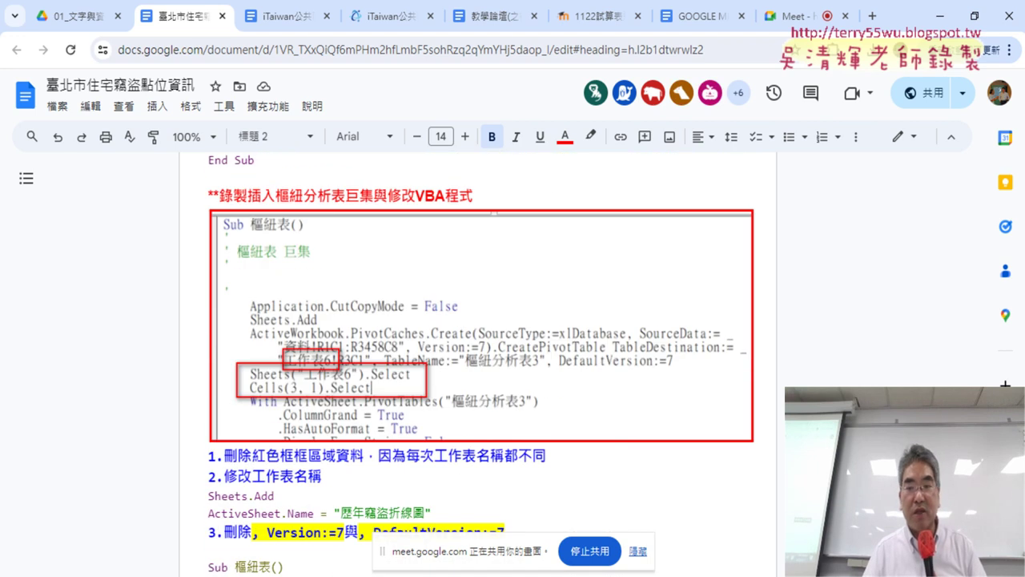
{"action": "scroll", "coordinate": [444, 321], "scroll_direction": "down", "scroll_amount": 3}
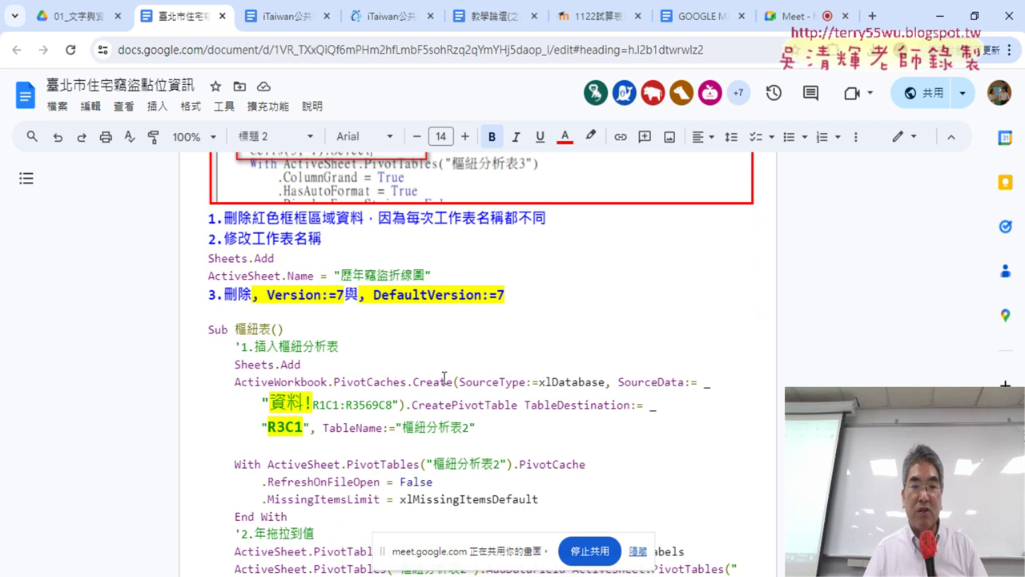
{"action": "scroll", "coordinate": [310, 296], "scroll_direction": "down", "scroll_amount": 3}
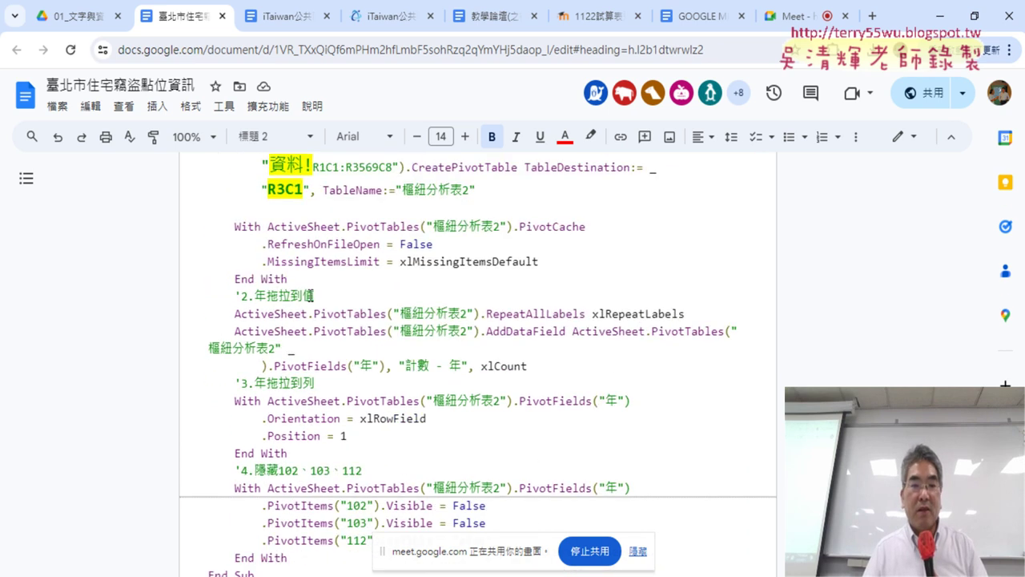
{"action": "scroll", "coordinate": [303, 265], "scroll_direction": "up", "scroll_amount": 2}
{"action": "scroll", "coordinate": [308, 246], "scroll_direction": "down", "scroll_amount": 4}
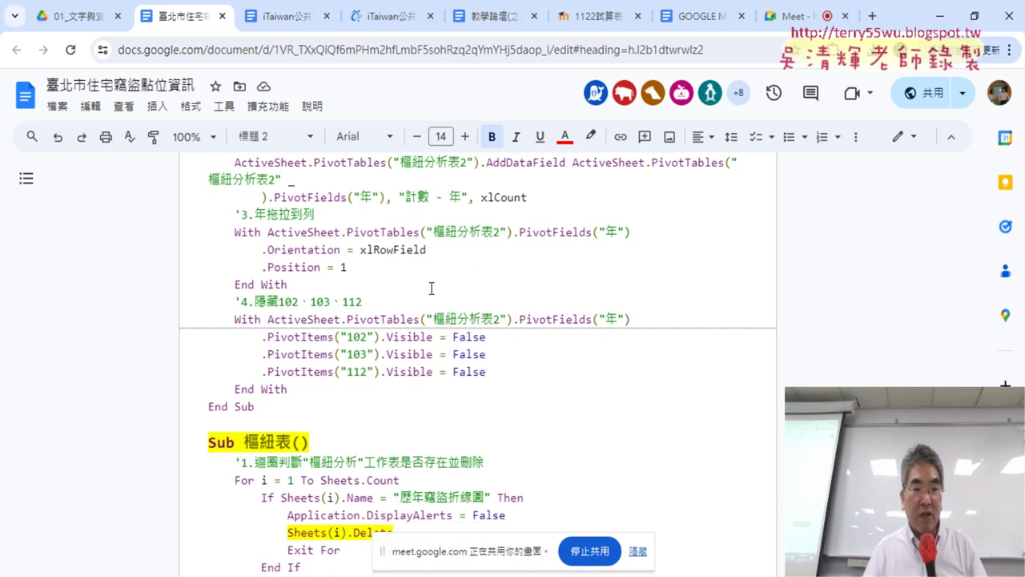
{"action": "scroll", "coordinate": [306, 304], "scroll_direction": "down", "scroll_amount": 3}
{"action": "scroll", "coordinate": [306, 313], "scroll_direction": "down", "scroll_amount": 3}
{"action": "scroll", "coordinate": [400, 264], "scroll_direction": "down", "scroll_amount": 3}
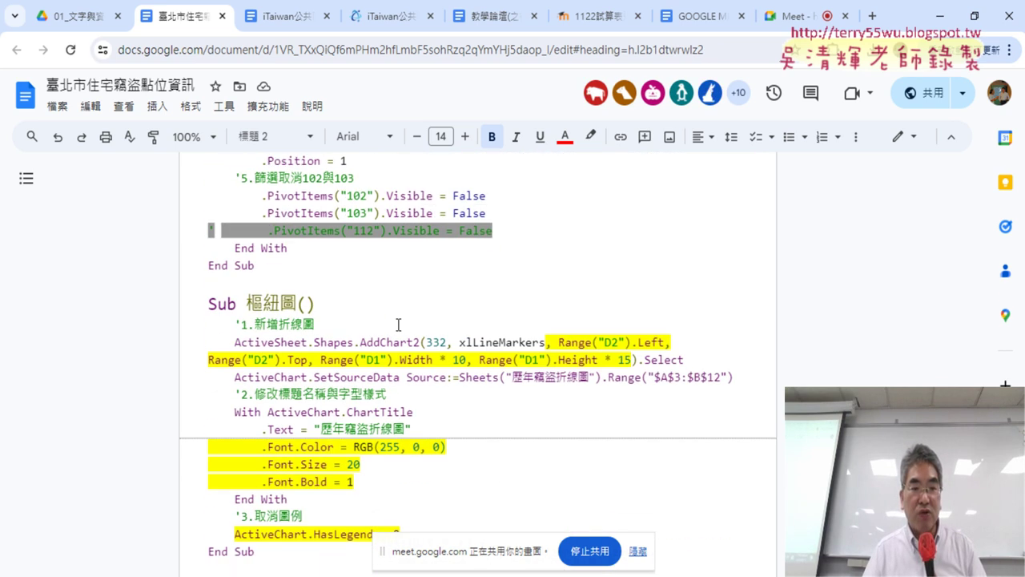
{"action": "scroll", "coordinate": [385, 265], "scroll_direction": "down", "scroll_amount": 2}
{"action": "scroll", "coordinate": [350, 255], "scroll_direction": "down", "scroll_amount": 1}
{"action": "scroll", "coordinate": [350, 255], "scroll_direction": "up", "scroll_amount": 1}
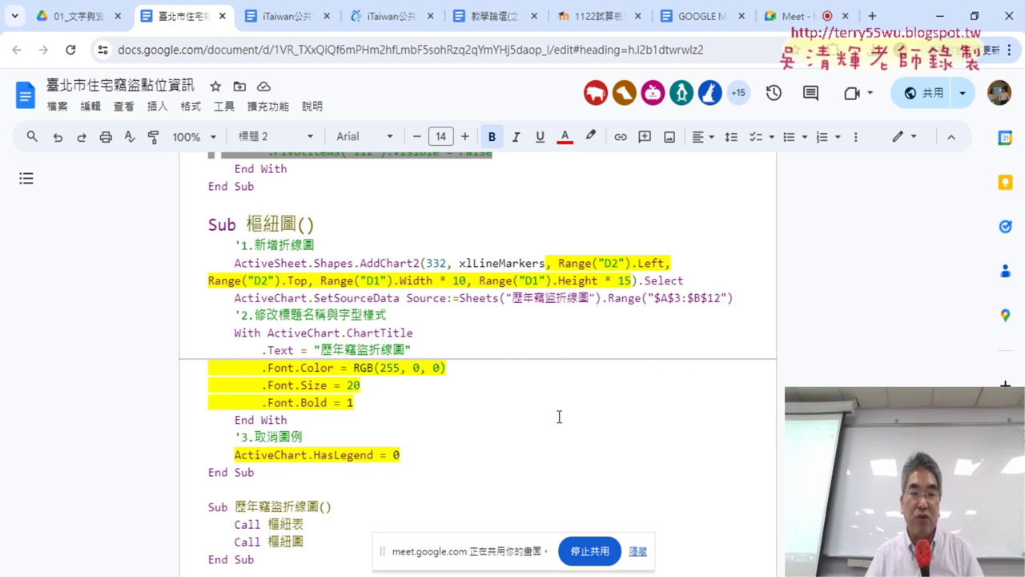
{"action": "left_click_drag", "start_coordinate": [198, 314], "coordinate": [400, 455]}
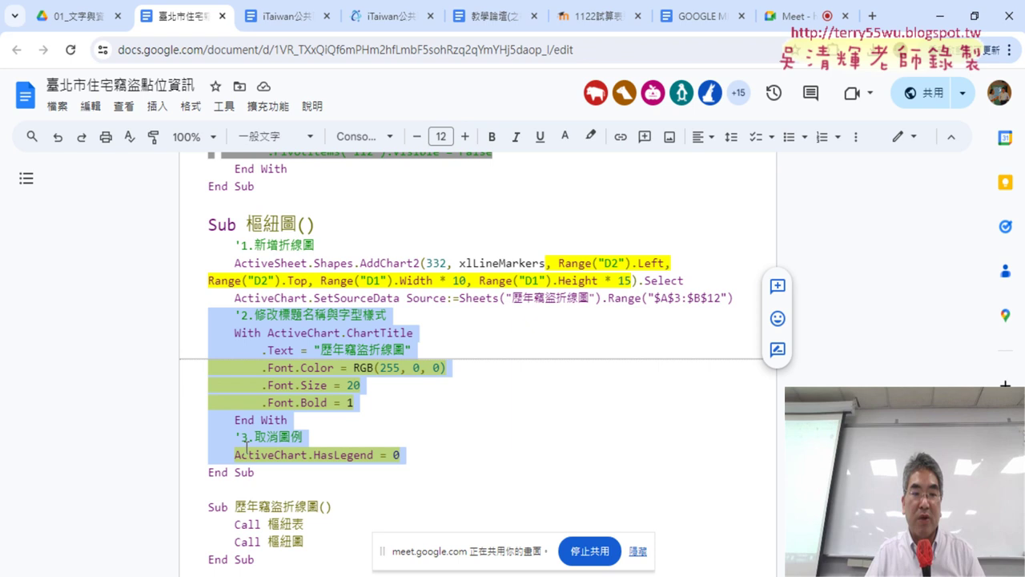
{"action": "left_click_drag", "start_coordinate": [400, 455], "coordinate": [184, 316]}
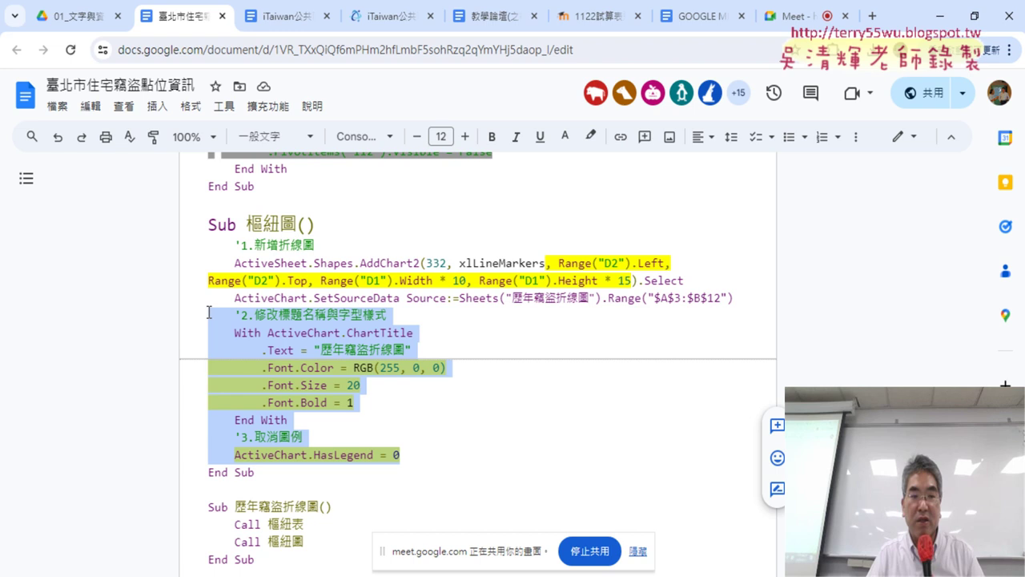
{"action": "left_click_drag", "start_coordinate": [208, 313], "coordinate": [439, 453]}
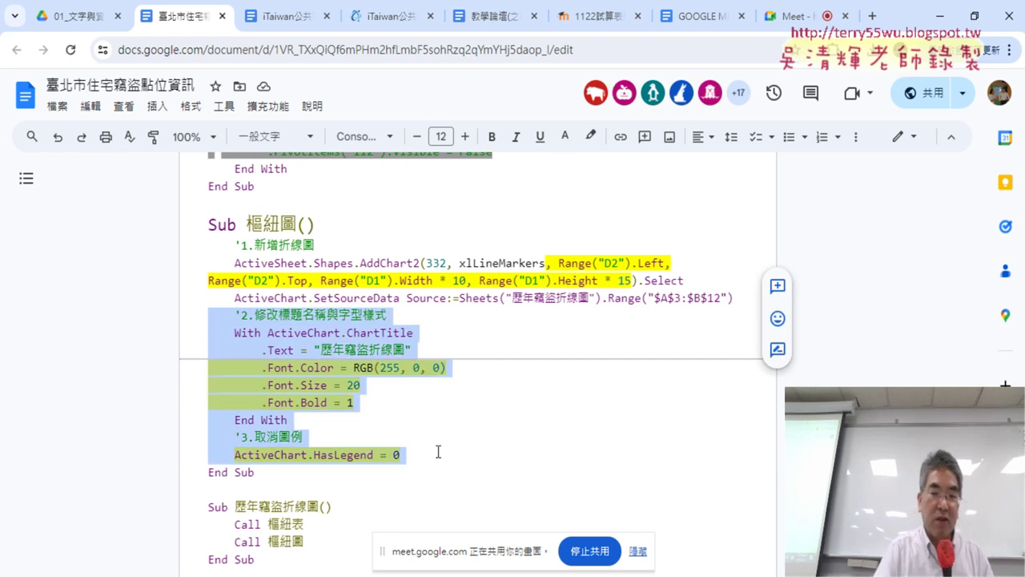
Paste the title and legend code below SetSourceData and remove the extra blank line.
{"action": "mouse_move", "coordinate": [561, 573]}
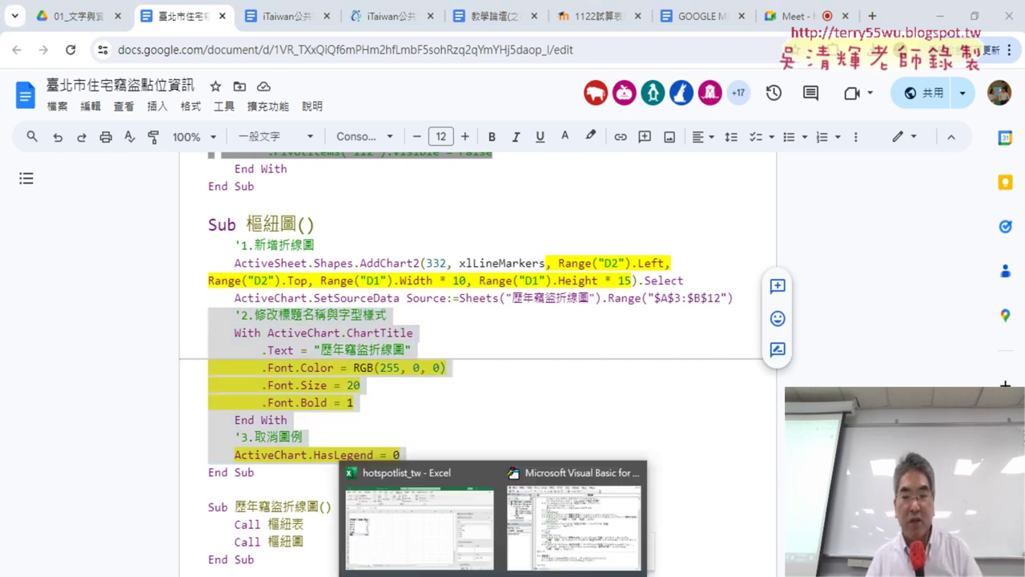
{"action": "left_click", "coordinate": [572, 521]}
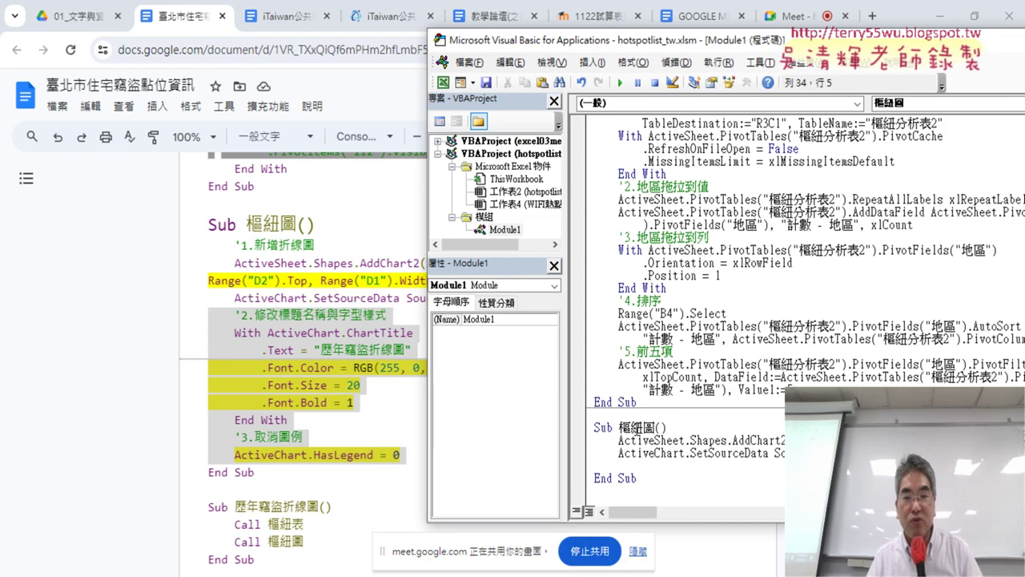
{"action": "left_click_drag", "start_coordinate": [622, 463], "coordinate": [558, 459]}
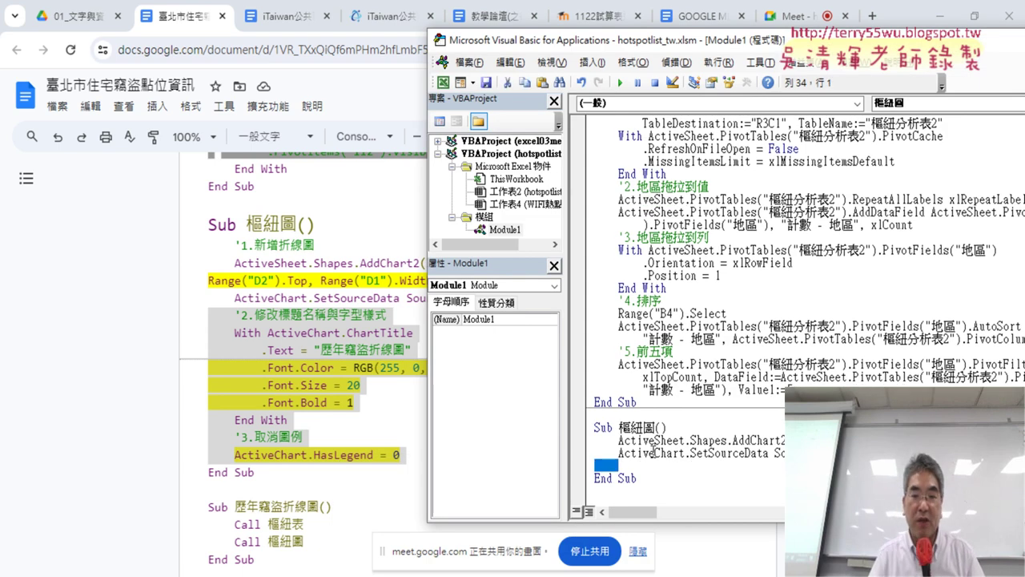
{"action": "key", "text": "ctrl+v"}
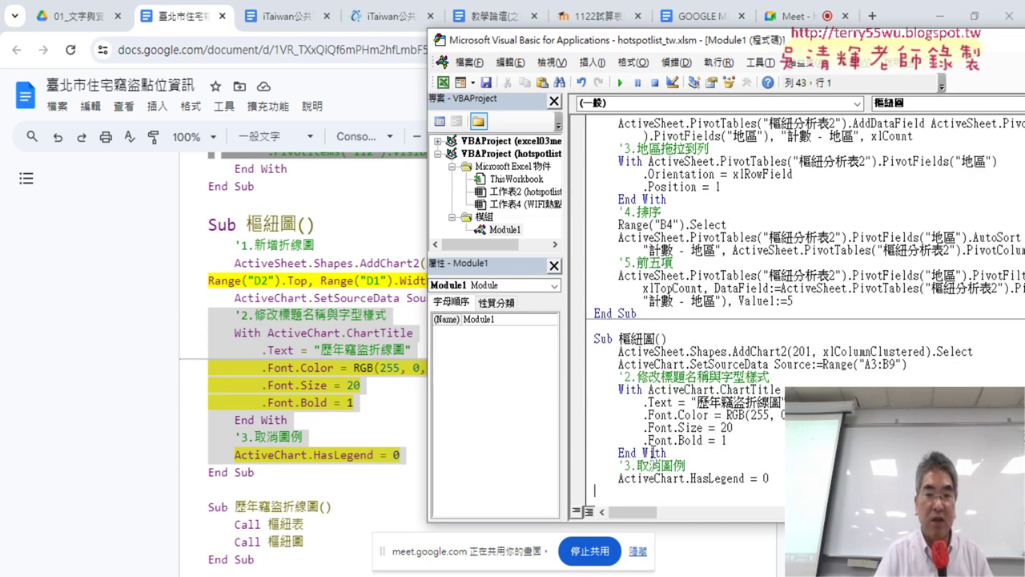
{"action": "key", "text": "BackSpace"}
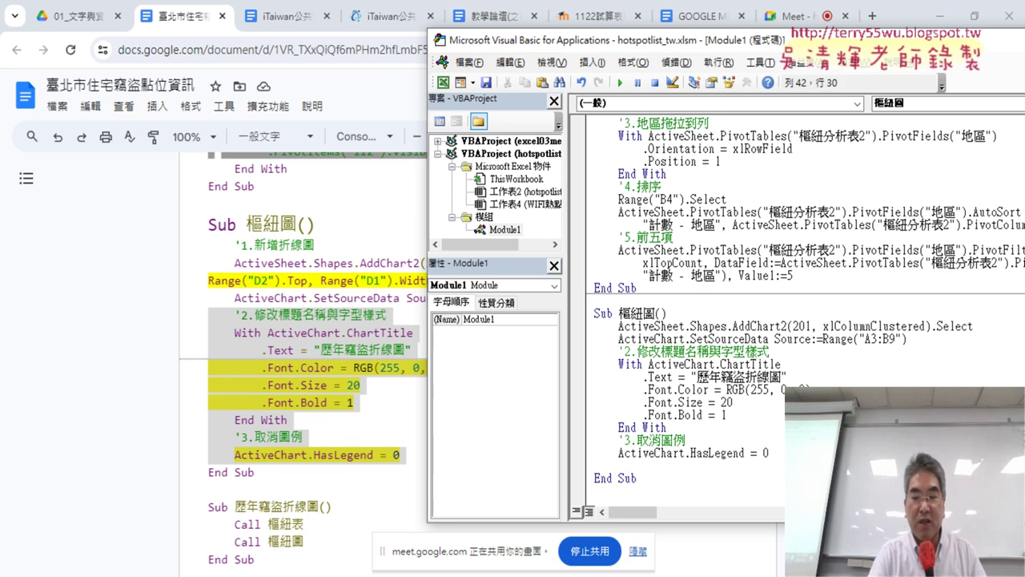
{"action": "key", "text": "Delete"}
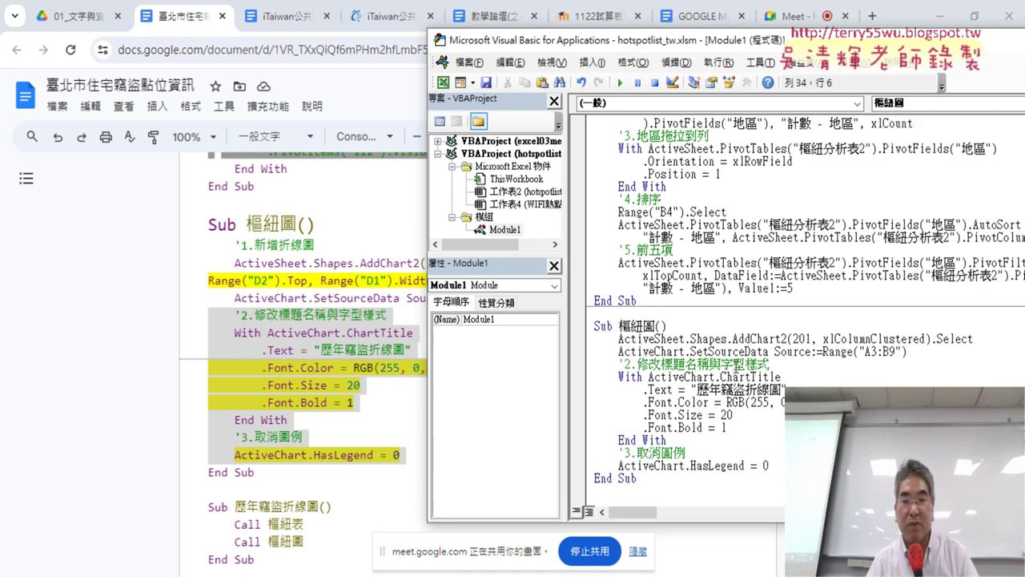
Highlight the title's Font.Size 20 setting and its RGB colour value.
{"action": "left_click_drag", "start_coordinate": [735, 415], "coordinate": [648, 415]}
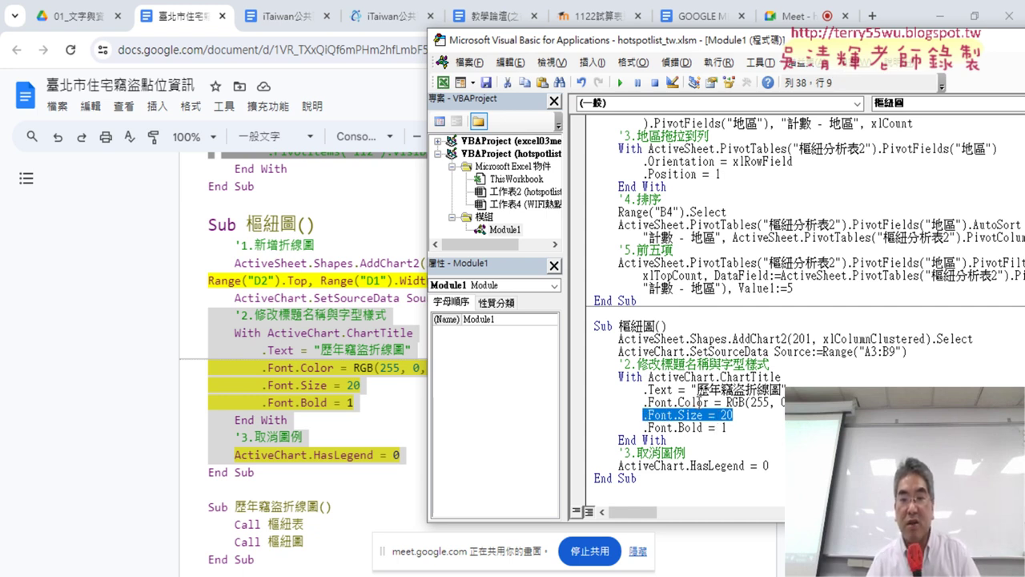
{"action": "left_click", "coordinate": [693, 402]}
{"action": "left_click_drag", "start_coordinate": [785, 402], "coordinate": [733, 403]}
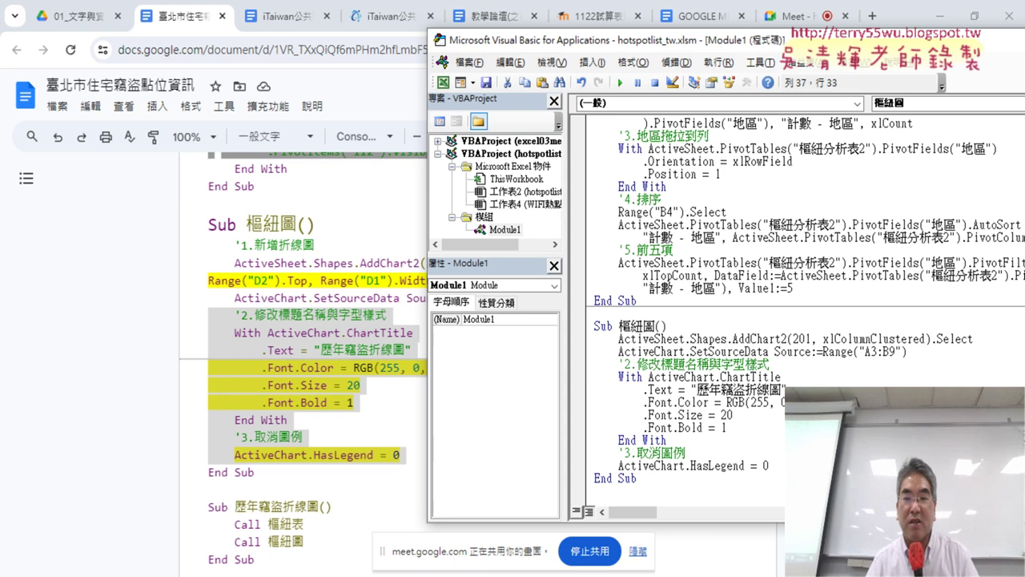
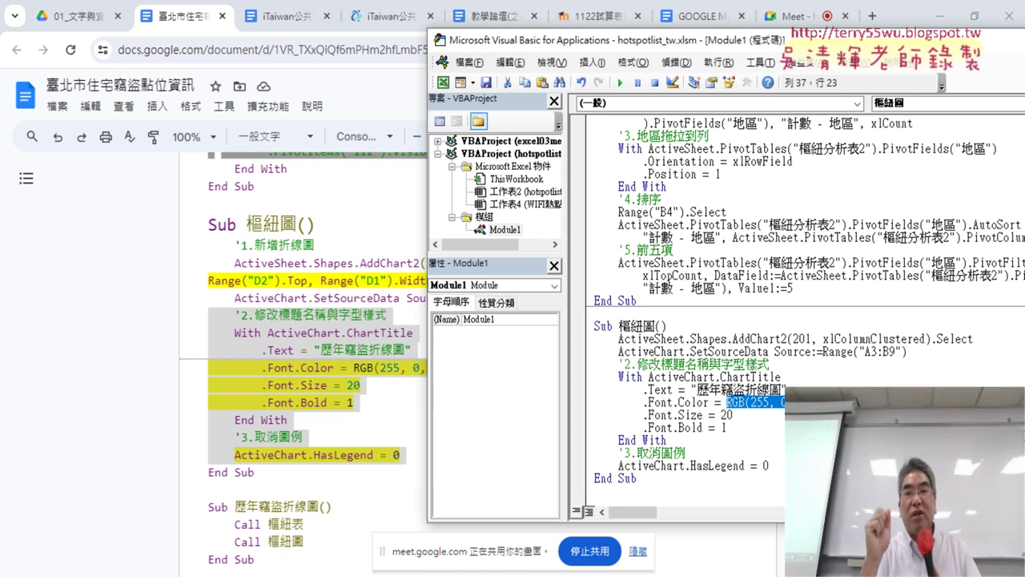
Review the title's red RGB colour and Font.Bold lines, then select the old title 歷年竊盜折線圖.
{"action": "left_click", "coordinate": [760, 404]}
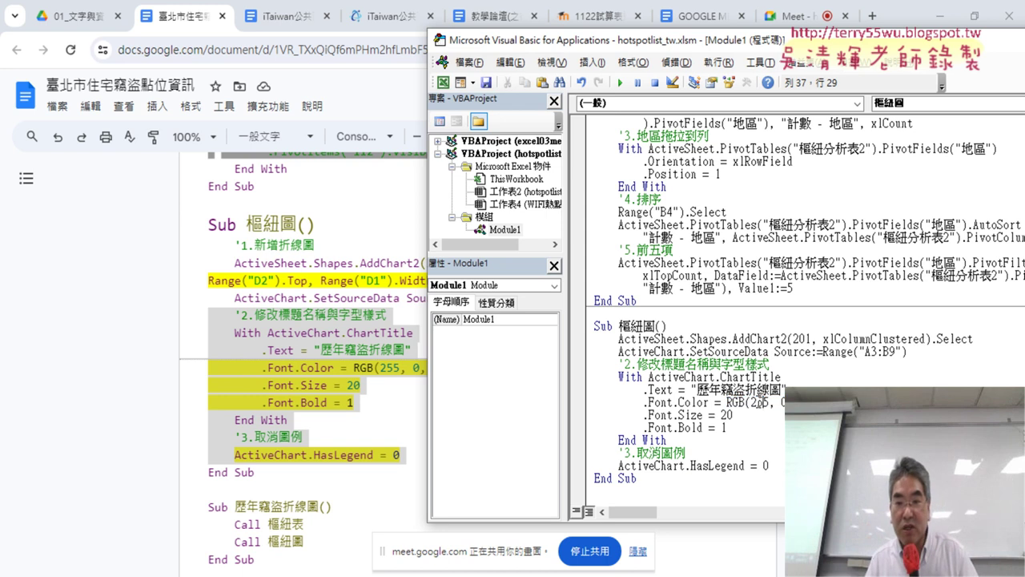
{"action": "left_click", "coordinate": [782, 402]}
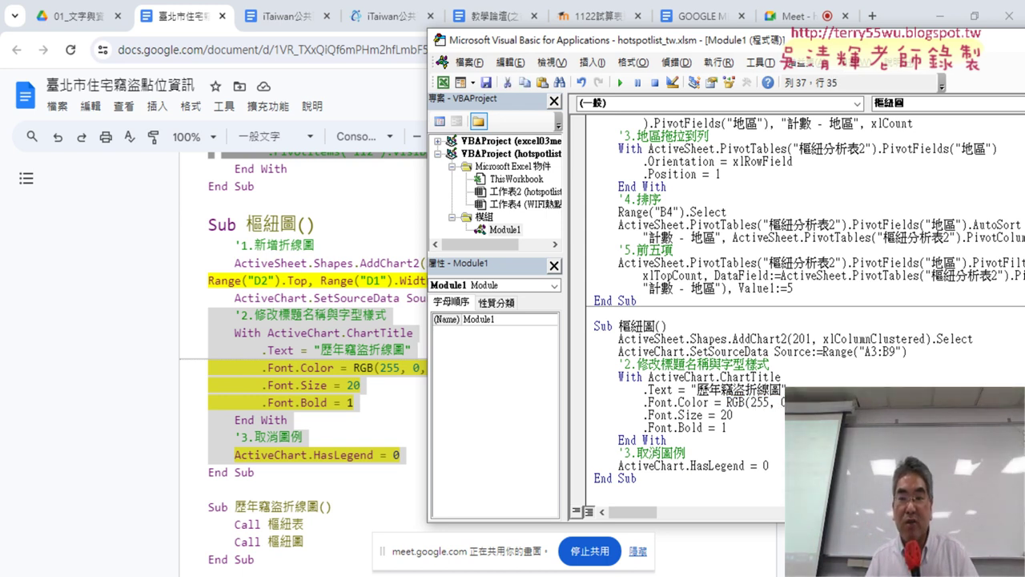
{"action": "left_click_drag", "start_coordinate": [648, 427], "coordinate": [709, 427]}
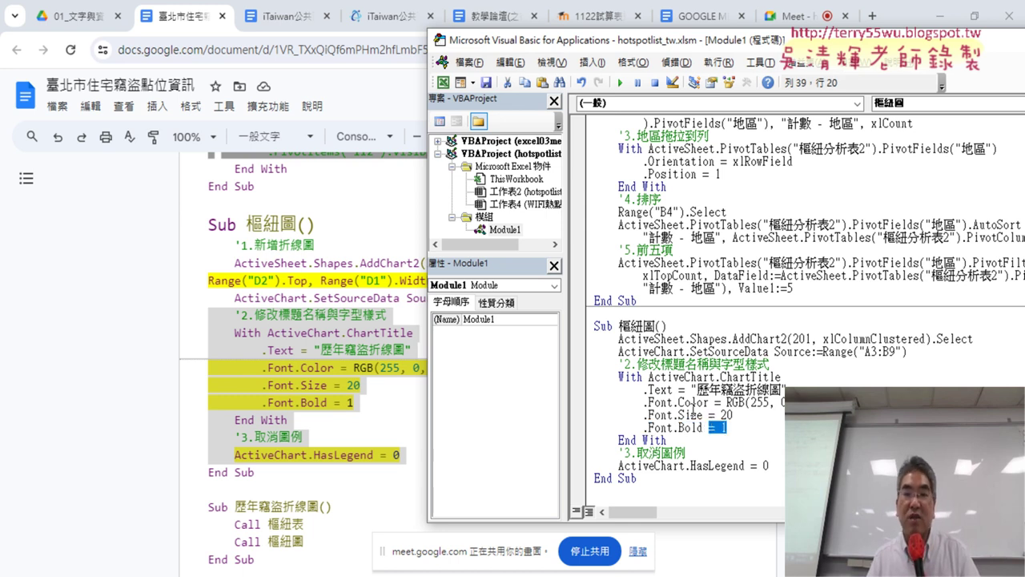
{"action": "left_click_drag", "start_coordinate": [696, 390], "coordinate": [783, 391]}
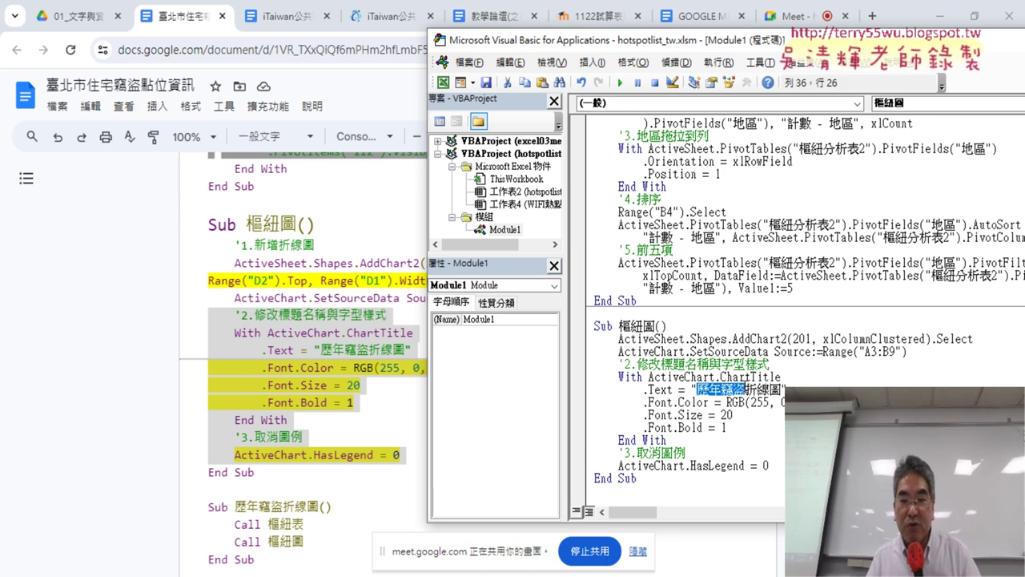
Check the top-five pivot table in the Excel workbook, then return to the macro code.
{"action": "left_click", "coordinate": [950, 16]}
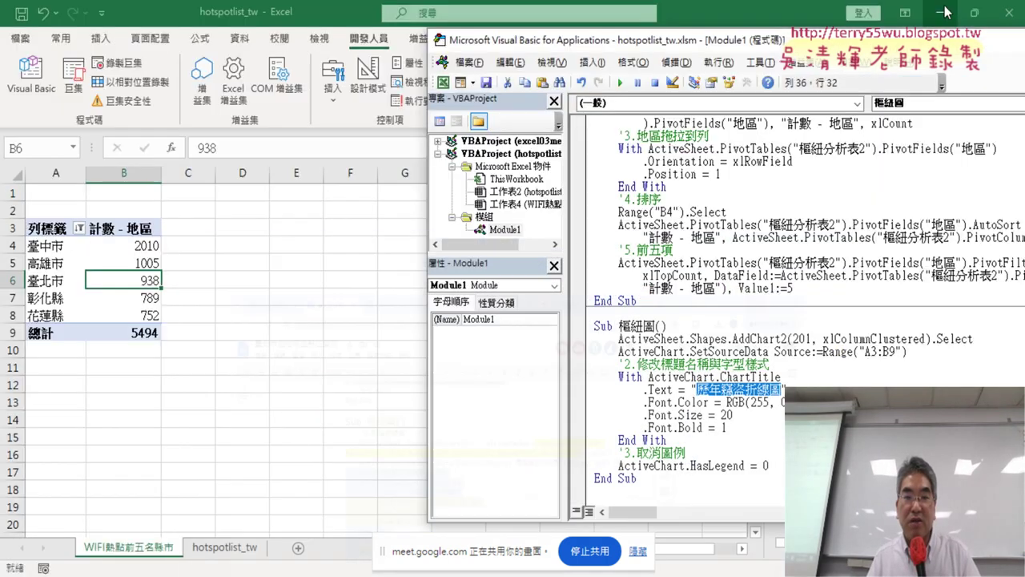
{"action": "left_click", "coordinate": [160, 552]}
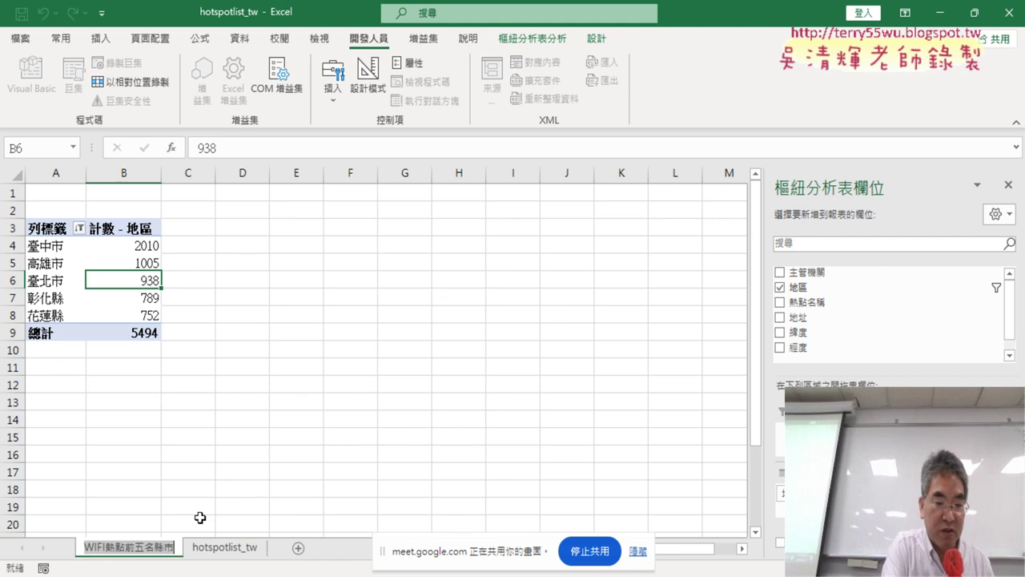
{"action": "left_click", "coordinate": [240, 295]}
{"action": "left_click", "coordinate": [31, 77]}
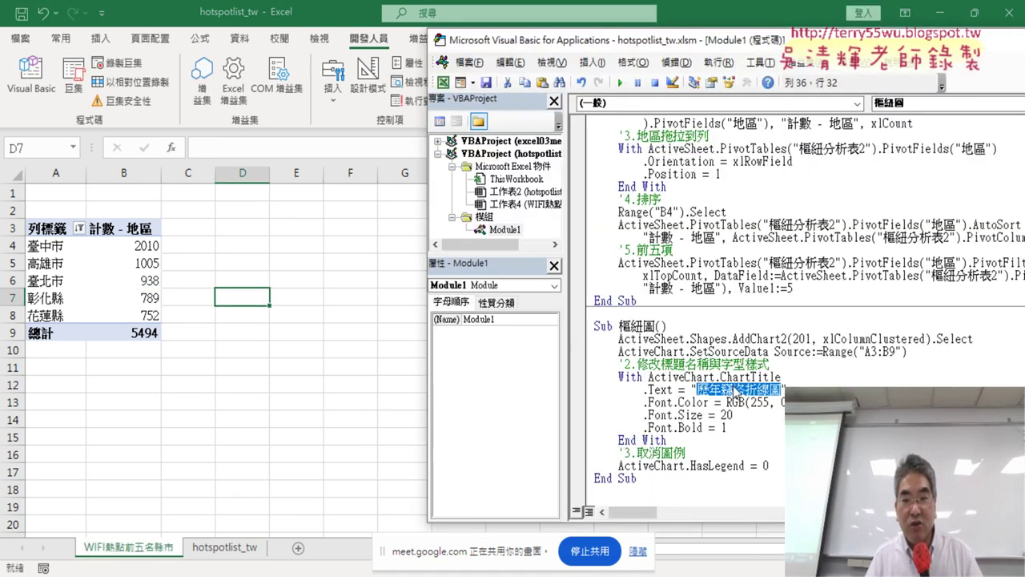
Paste WIFI熱點前五名縣市 over the old chart title and review the formatting and legend code.
{"action": "right_click", "coordinate": [735, 391]}
{"action": "left_click", "coordinate": [816, 167]}
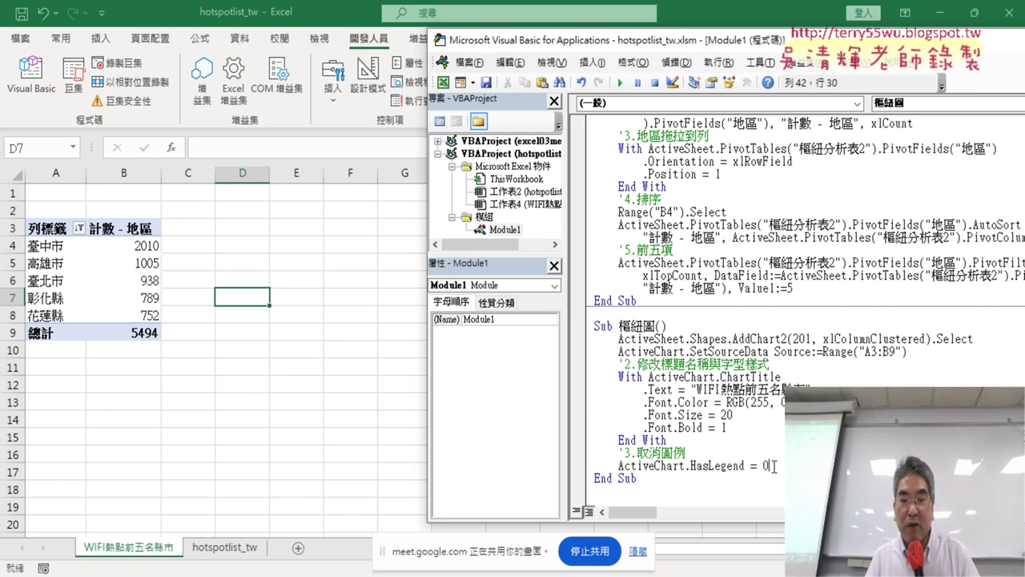
{"action": "left_click_drag", "start_coordinate": [774, 466], "coordinate": [586, 362]}
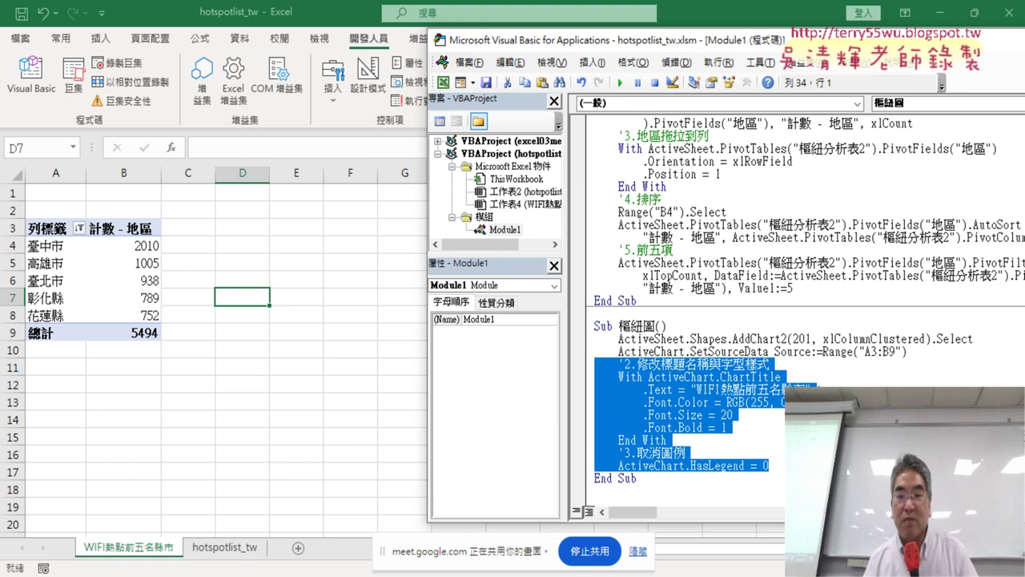
{"action": "left_click", "coordinate": [697, 390]}
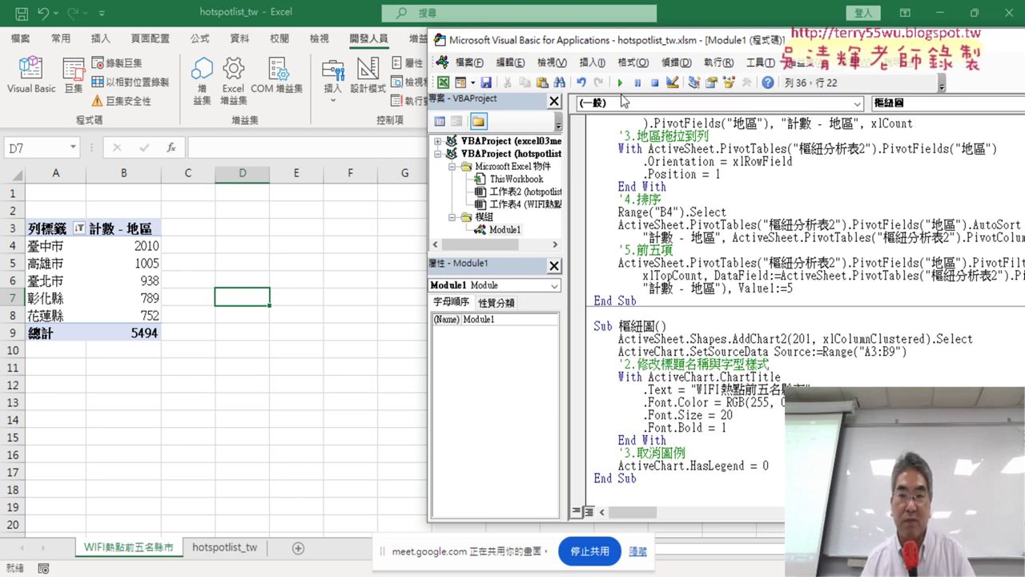
Run the 樞紐圖 macro and link the title-formatting comment to the red bold chart title.
{"action": "left_click", "coordinate": [620, 83]}
{"action": "left_click_drag", "start_coordinate": [657, 53], "coordinate": [938, 53]}
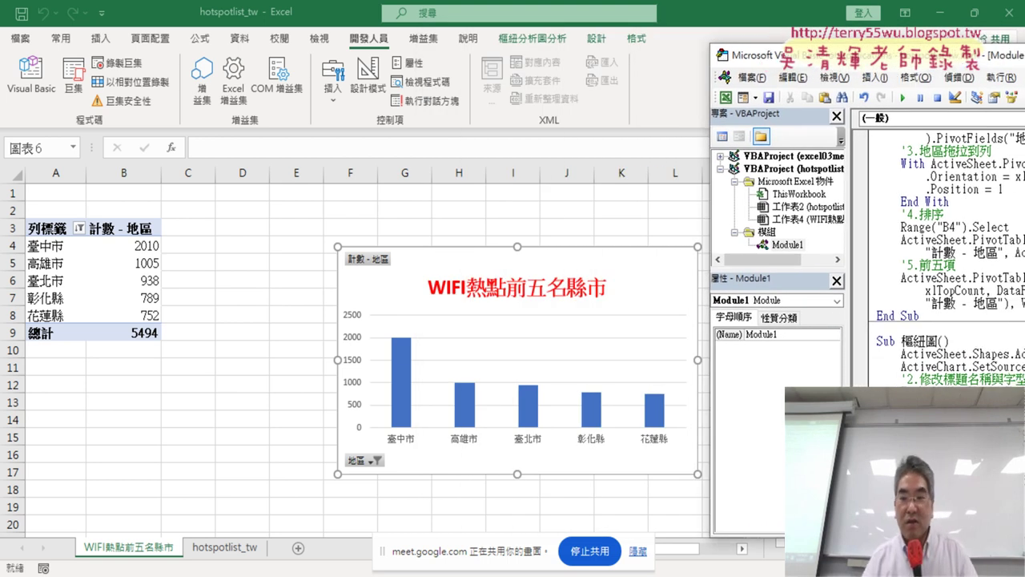
{"action": "left_click_drag", "start_coordinate": [887, 388], "coordinate": [991, 388]}
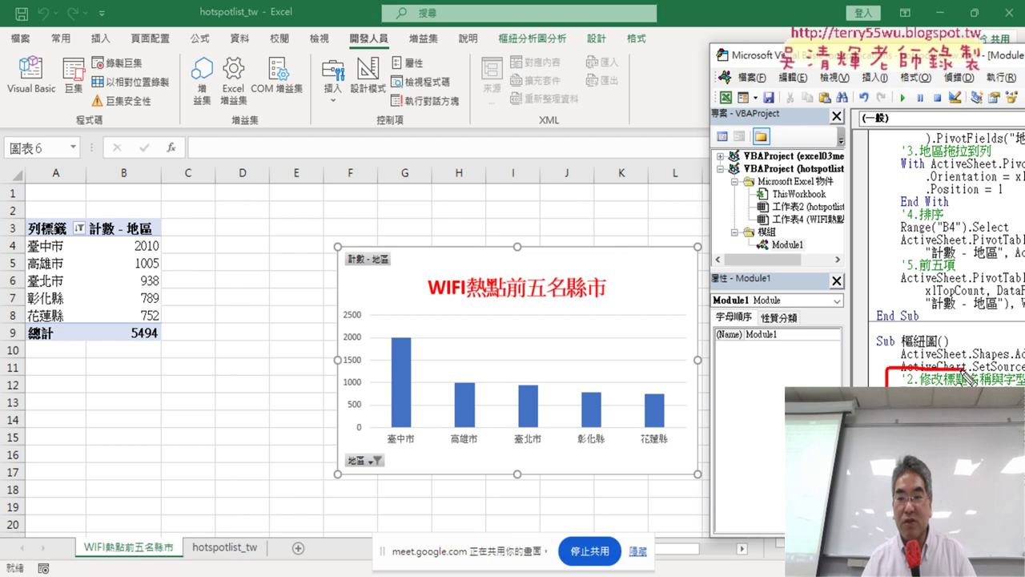
{"action": "mouse_move", "coordinate": [884, 387]}
{"action": "left_mouse_down"}
{"action": "mouse_move", "coordinate": [607, 287]}
{"action": "mouse_move", "coordinate": [644, 295]}
{"action": "left_mouse_up"}
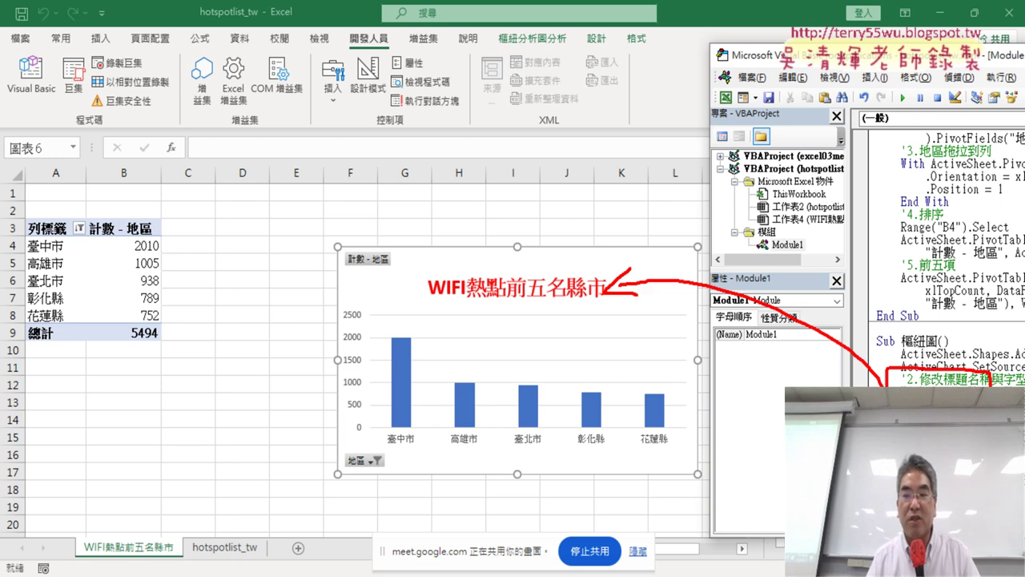
Mark where the legend is missing, clear the annotations, and bring Excel forward.
{"action": "left_click_drag", "start_coordinate": [682, 400], "coordinate": [681, 420]}
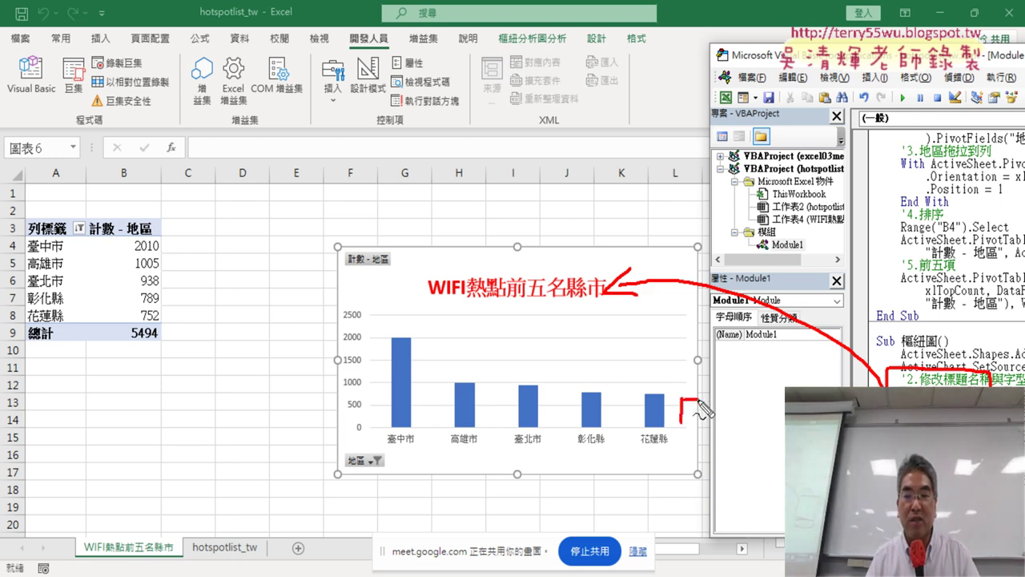
{"action": "mouse_move", "coordinate": [783, 439]}
{"action": "left_mouse_down"}
{"action": "mouse_move", "coordinate": [695, 413]}
{"action": "mouse_move", "coordinate": [721, 412]}
{"action": "left_mouse_up"}
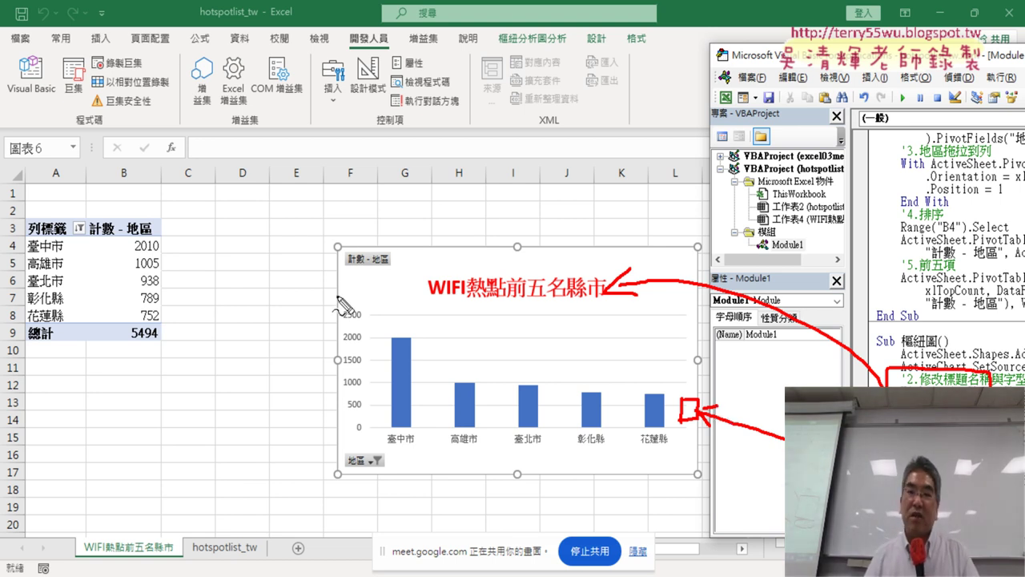
{"action": "key", "text": "Escape"}
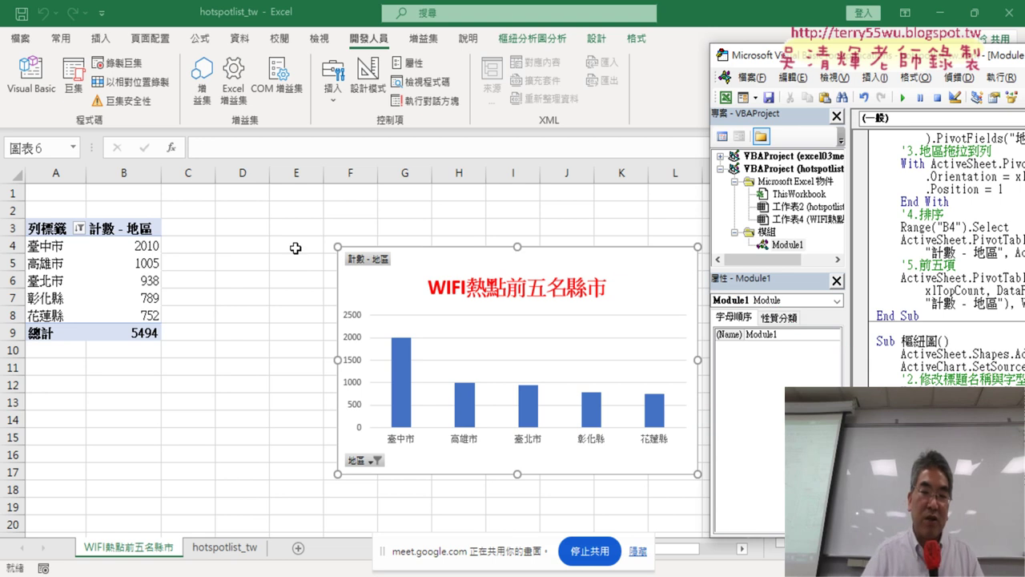
{"action": "left_click", "coordinate": [457, 251]}
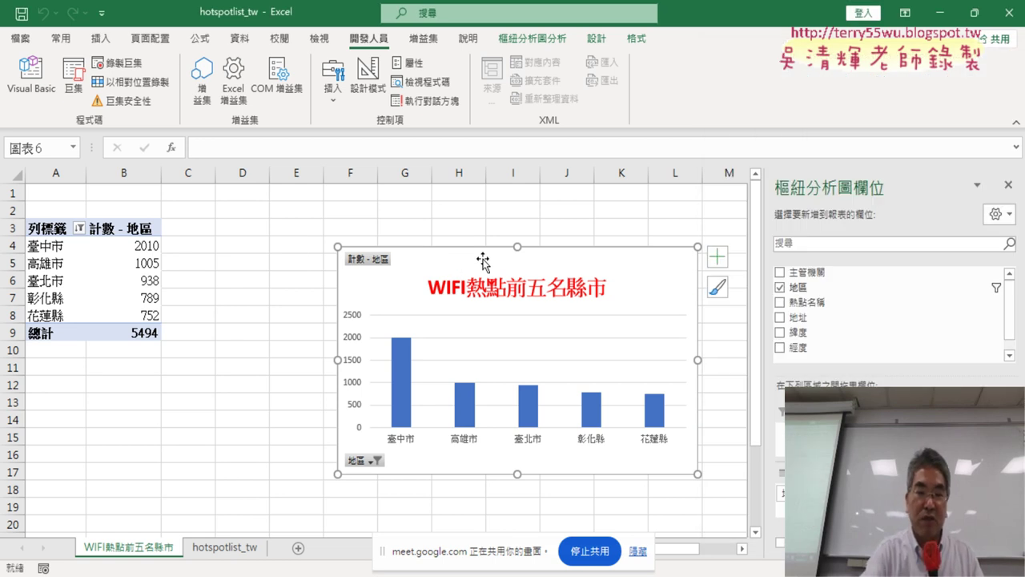
Delete the chart, rerun the 樞紐圖 macro, and move the new chart beside the pivot table.
{"action": "key", "text": "Delete"}
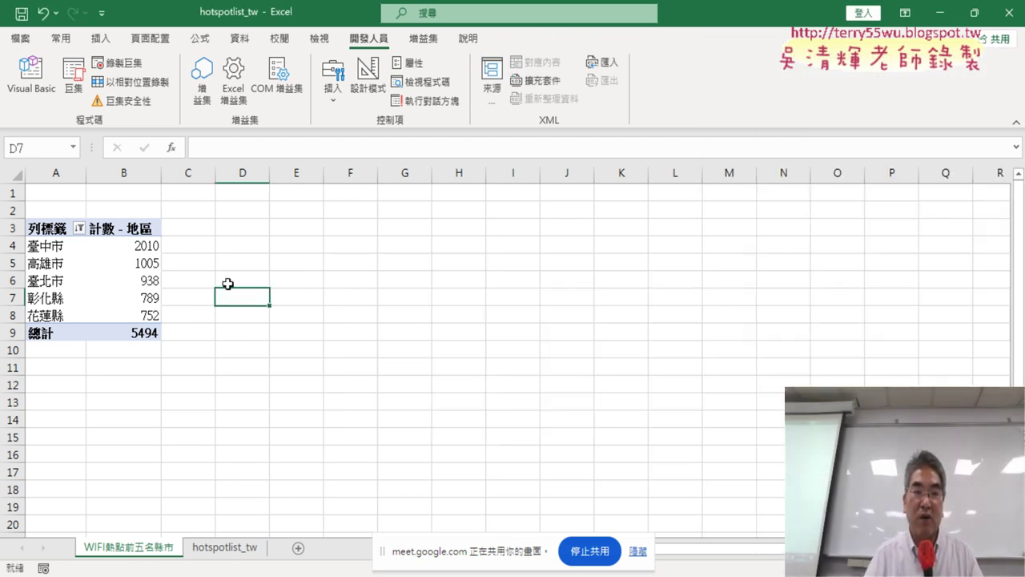
{"action": "left_click", "coordinate": [187, 192]}
{"action": "left_click", "coordinate": [32, 80]}
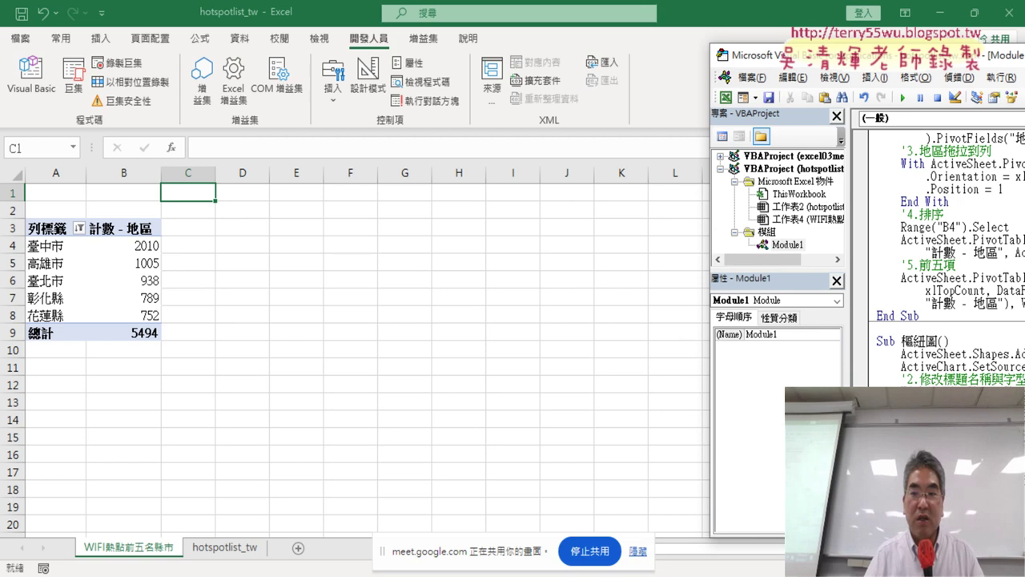
{"action": "left_click", "coordinate": [903, 97]}
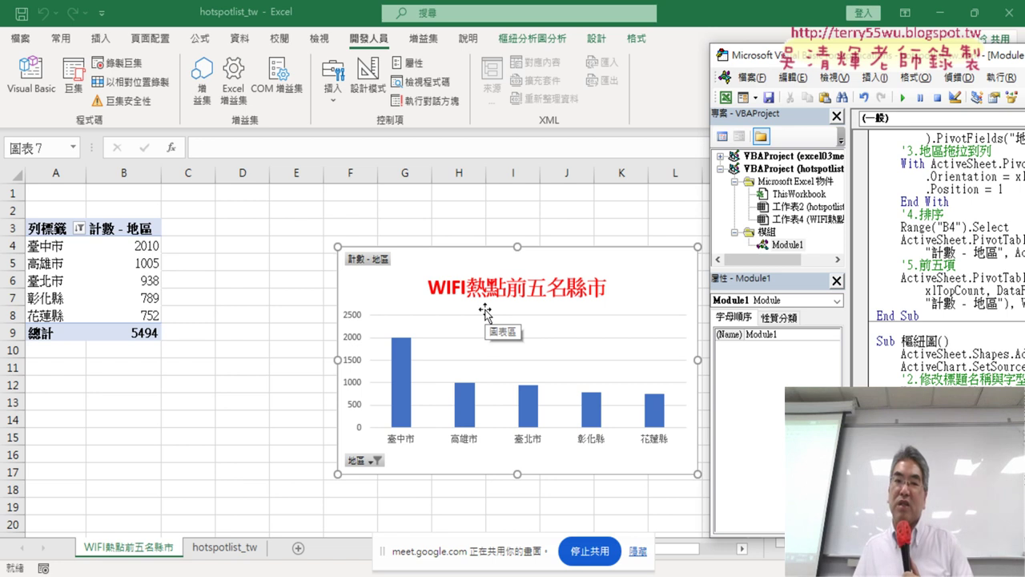
{"action": "mouse_move", "coordinate": [418, 261]}
{"action": "left_mouse_down"}
{"action": "mouse_move", "coordinate": [263, 219]}
{"action": "mouse_move", "coordinate": [299, 219]}
{"action": "left_mouse_up"}
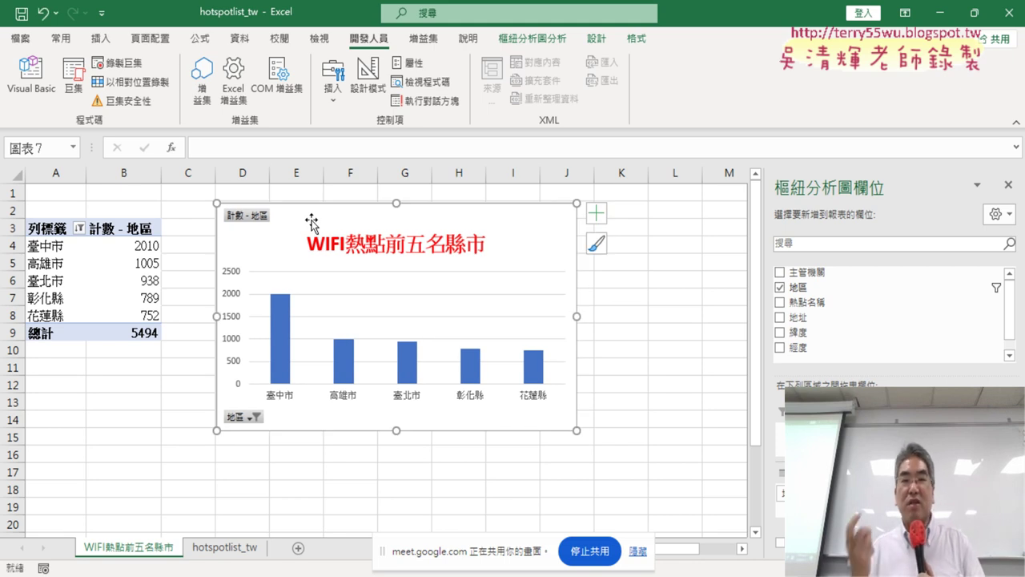
{"action": "left_click", "coordinate": [38, 94]}
Highlight the AddChart2 and SetSourceData lines, then switch to the browser's VBA notes.
{"action": "left_click_drag", "start_coordinate": [924, 68], "coordinate": [361, 56]}
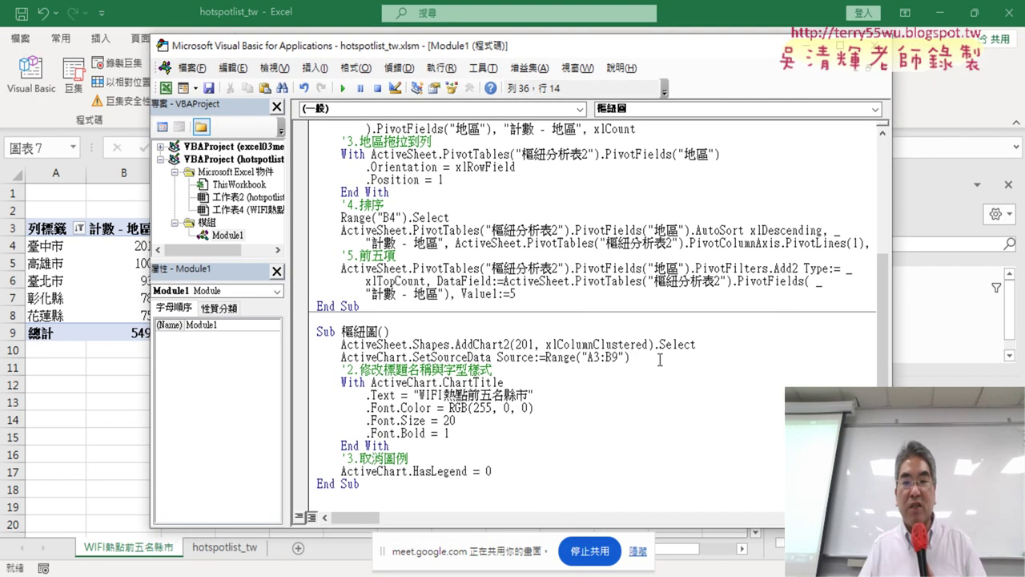
{"action": "left_click_drag", "start_coordinate": [633, 357], "coordinate": [297, 350]}
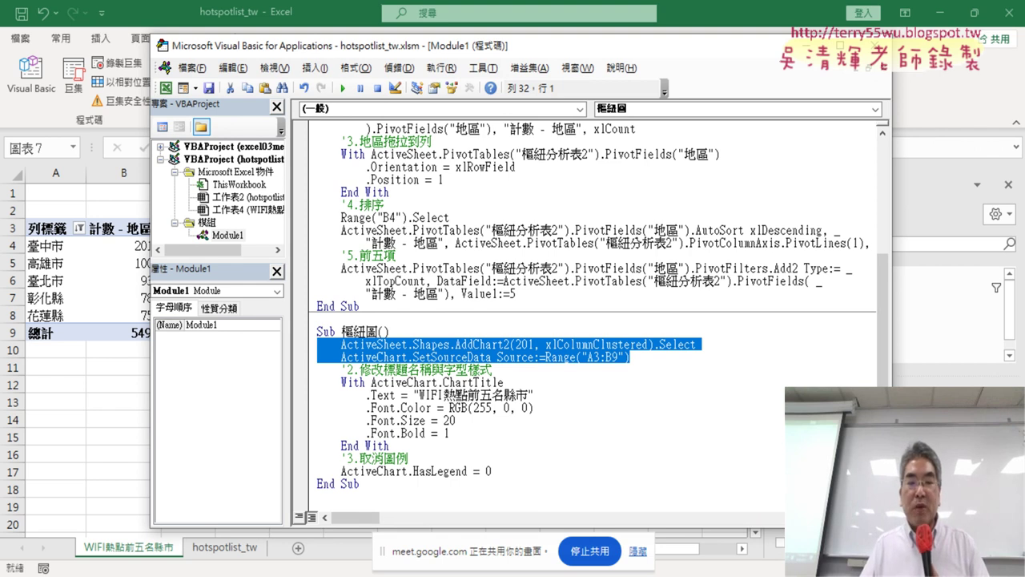
{"action": "left_click", "coordinate": [405, 544]}
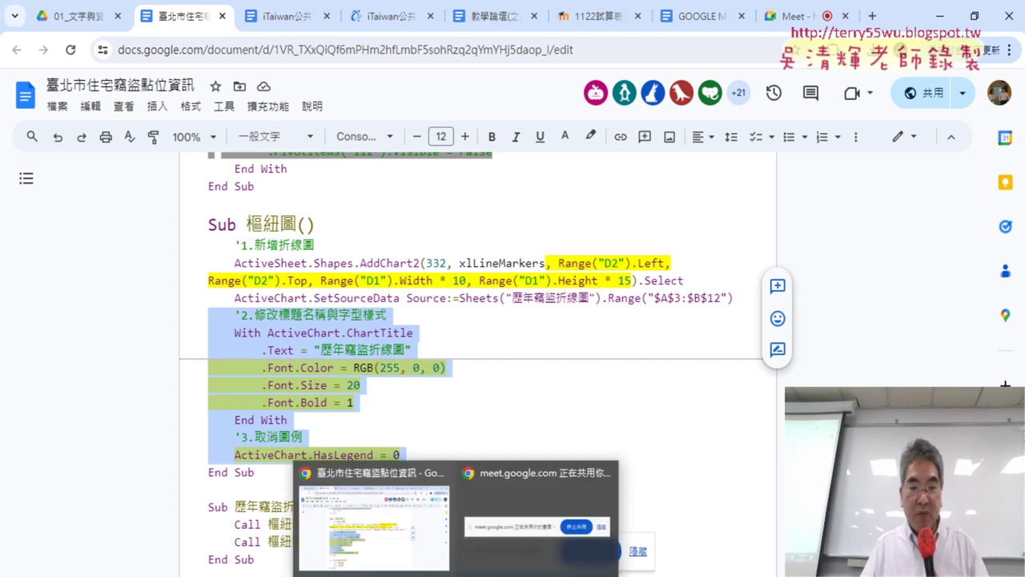
{"action": "mouse_move", "coordinate": [527, 531]}
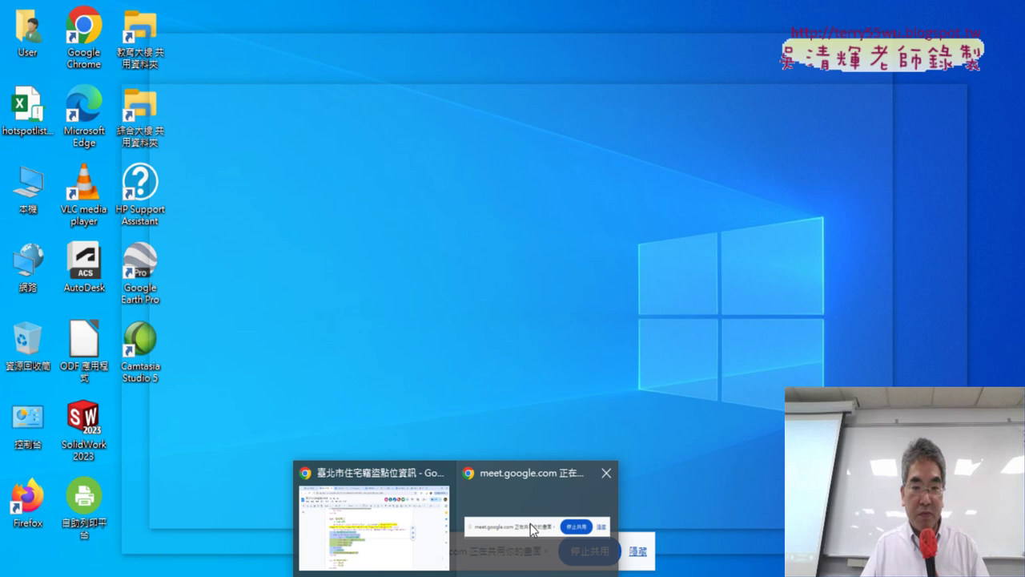